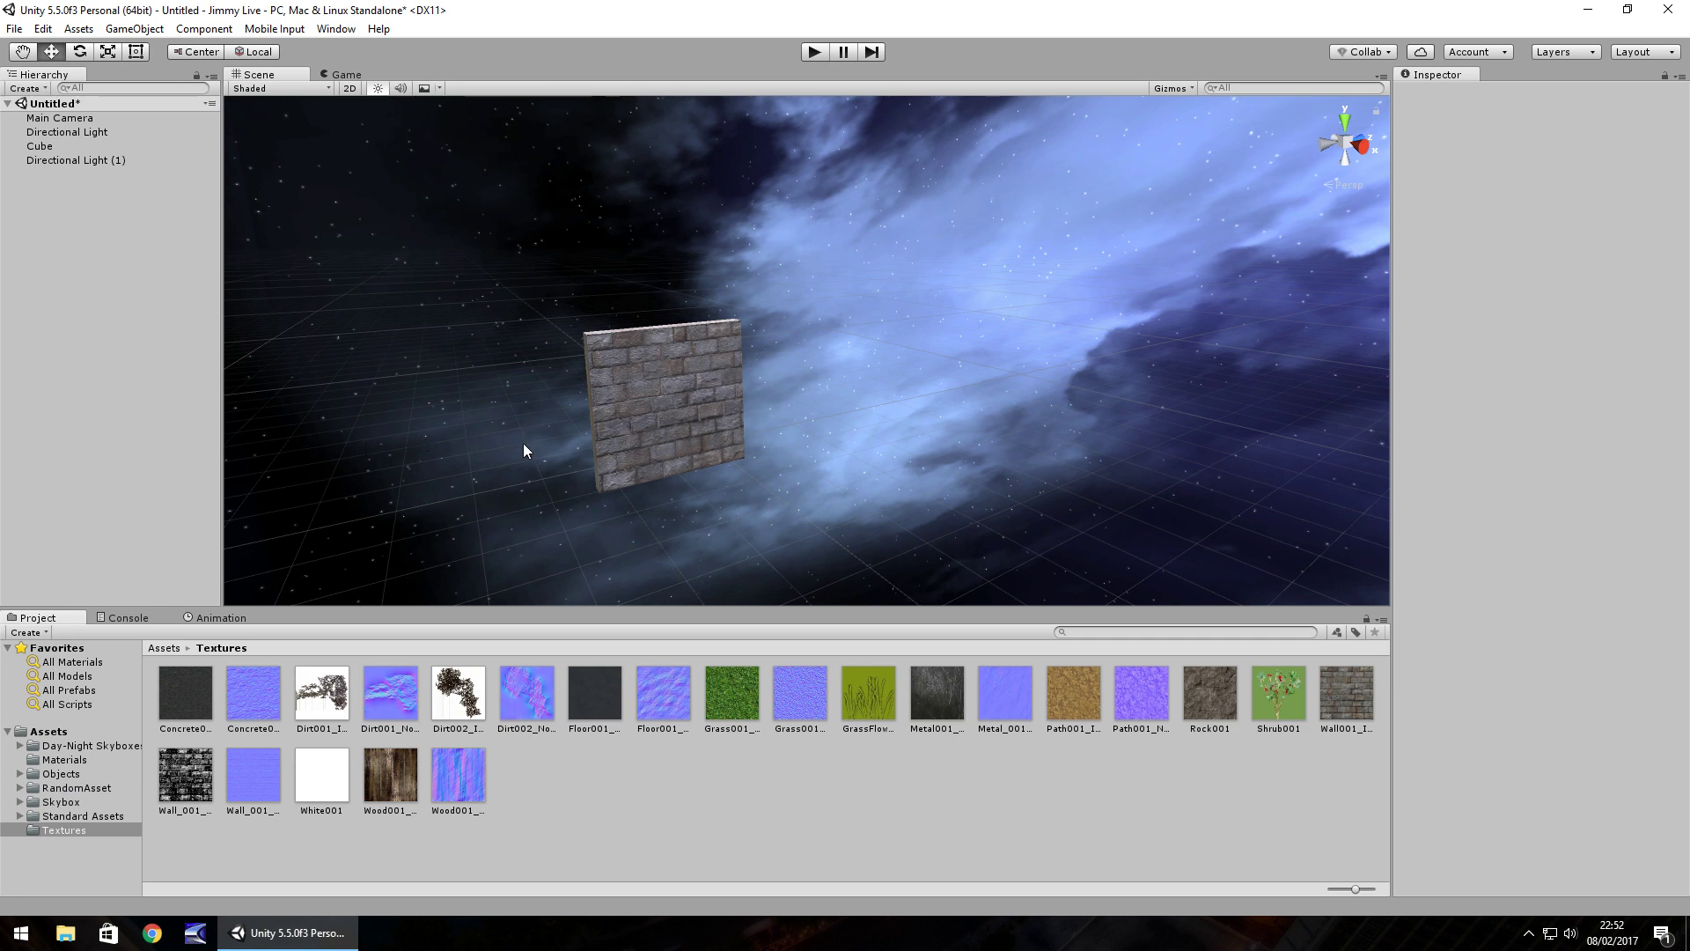
# Filter the scene's skybox materials by "sky" and try out SkyAfterNoon and SkyCloudy.
pyautogui.click(336, 29)
pyautogui.click(446, 474)
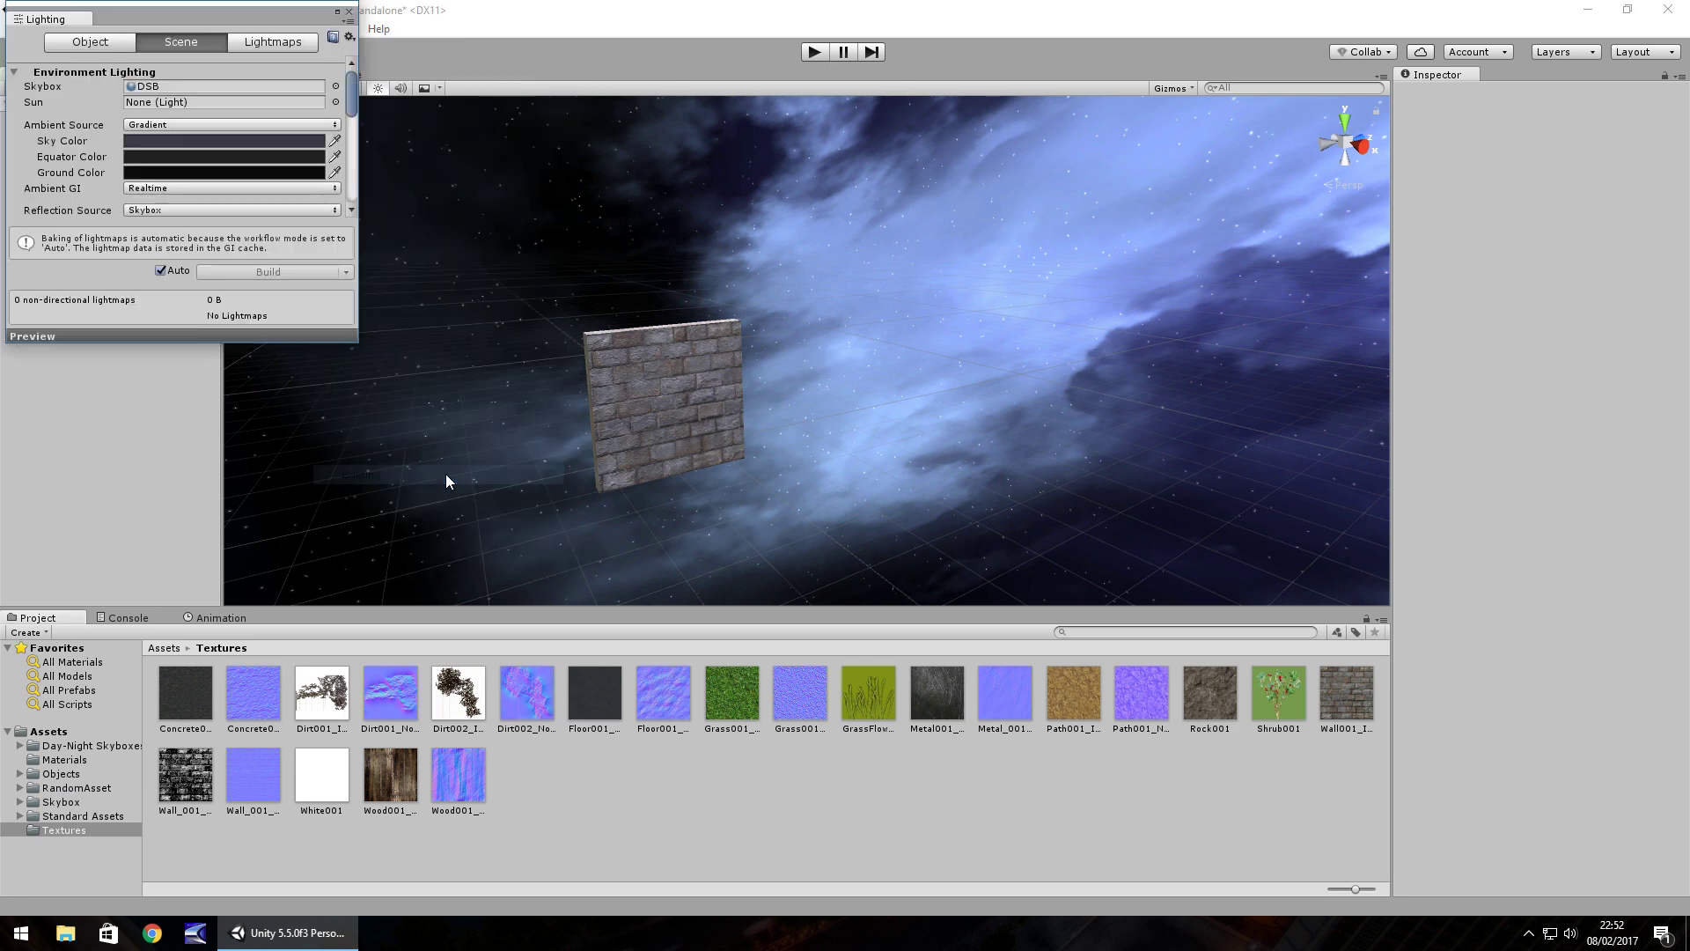
pyautogui.click(336, 85)
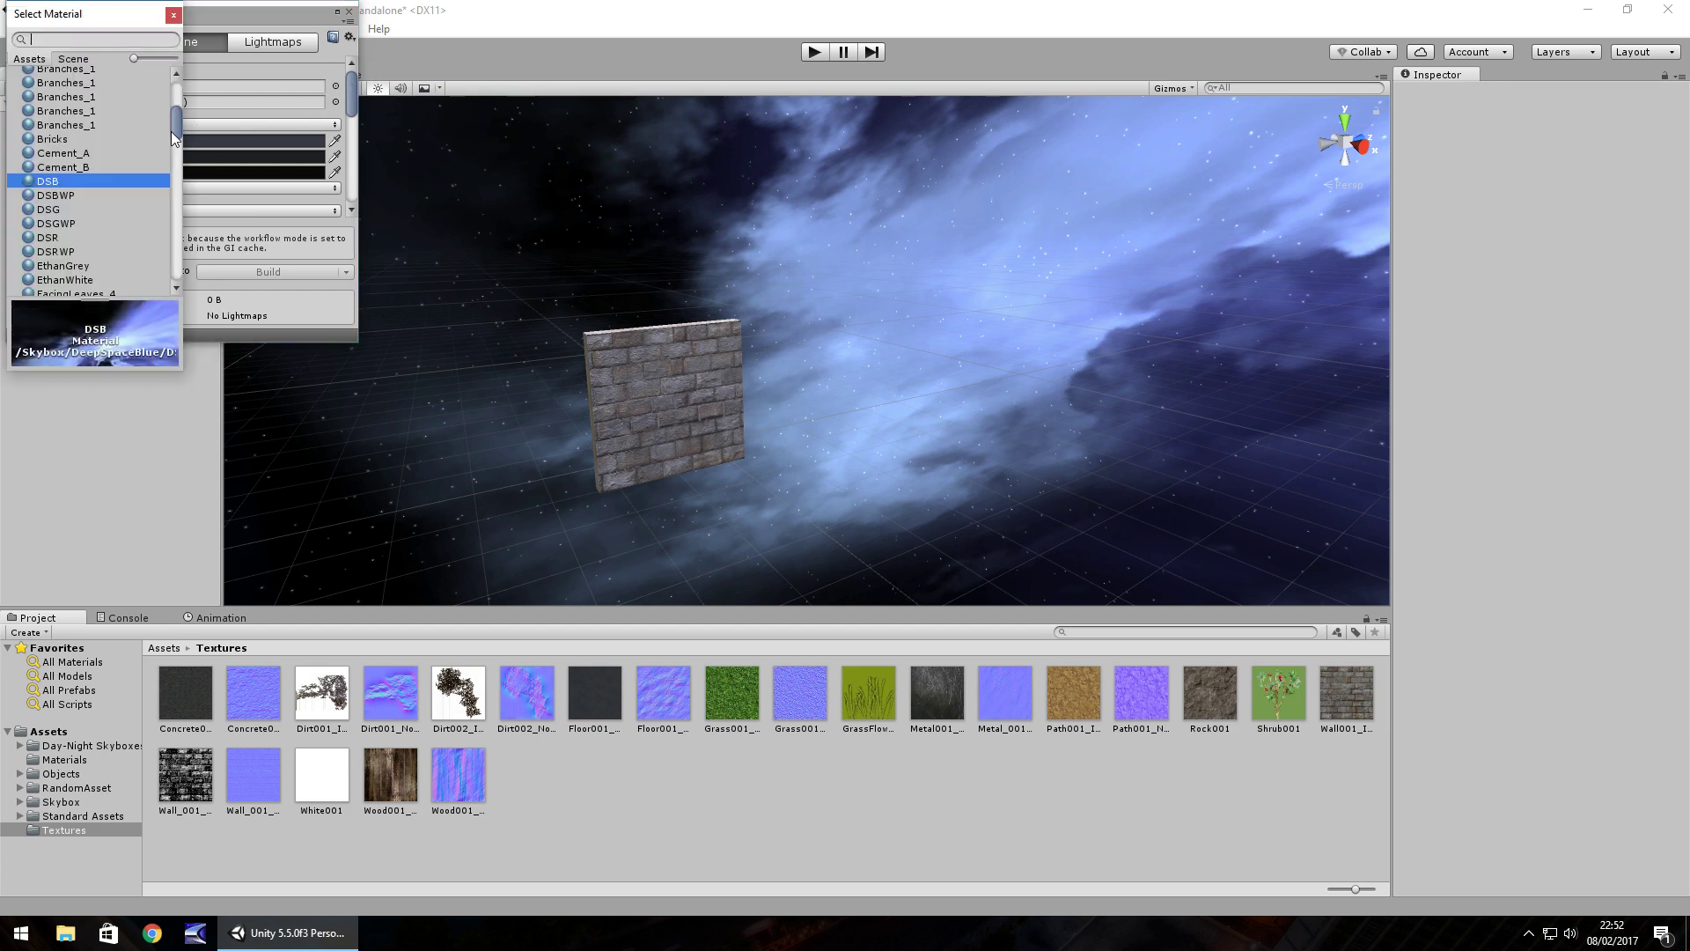
pyautogui.scroll(-3, 177, 123)
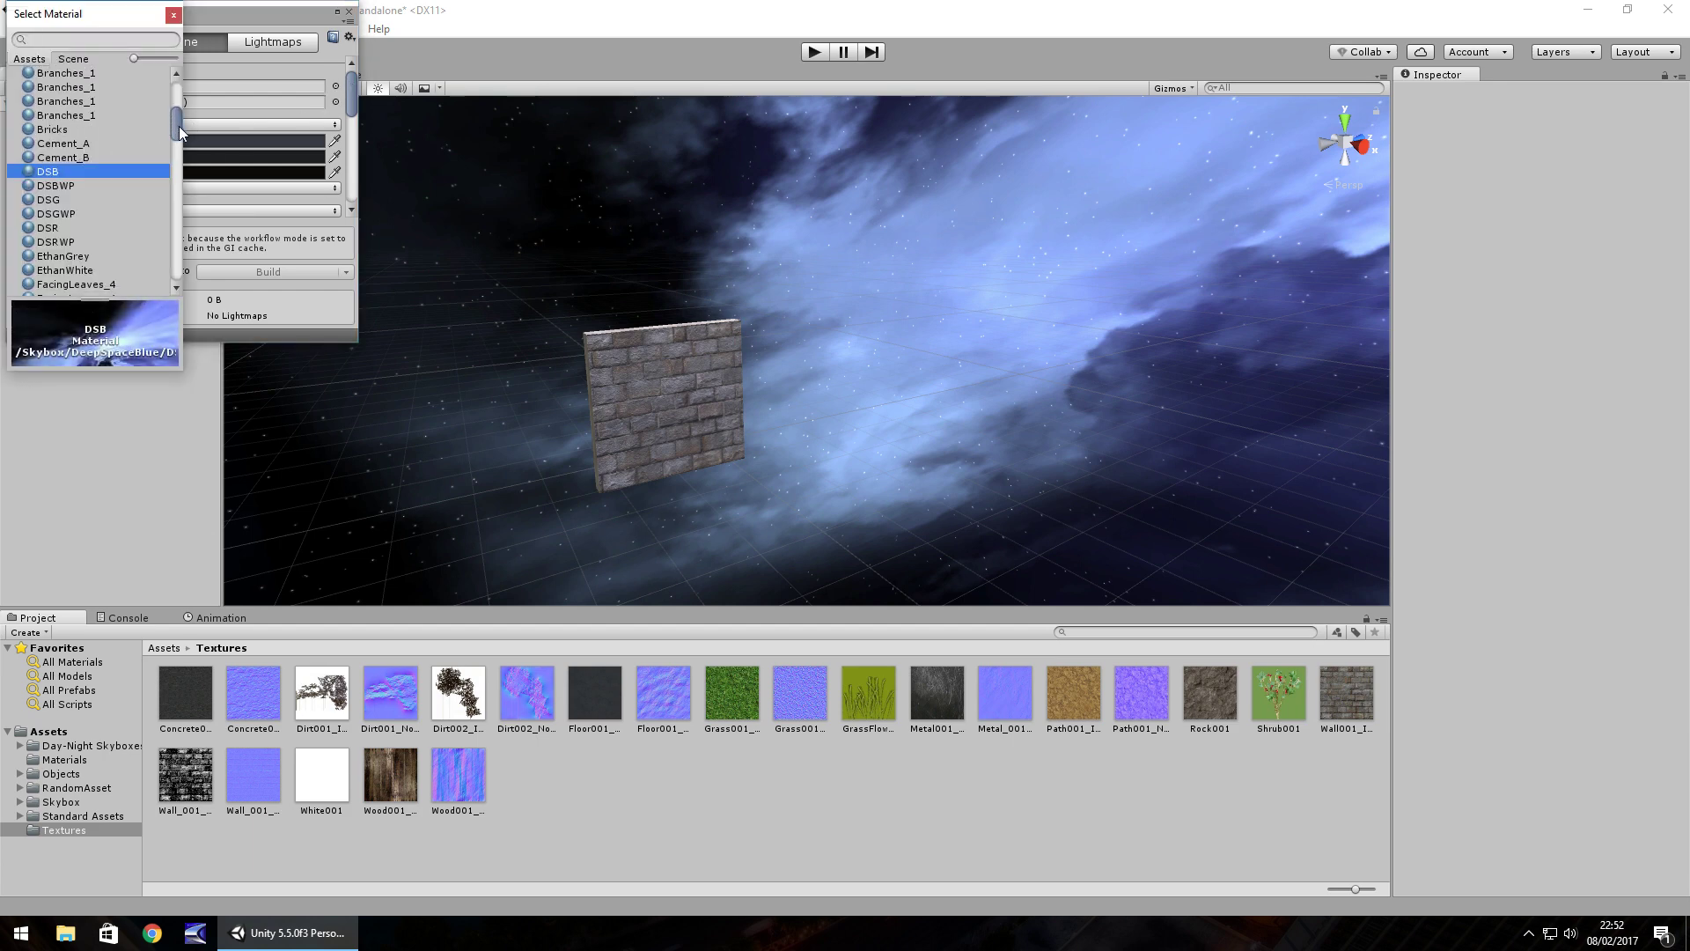
pyautogui.scroll(4, 177, 124)
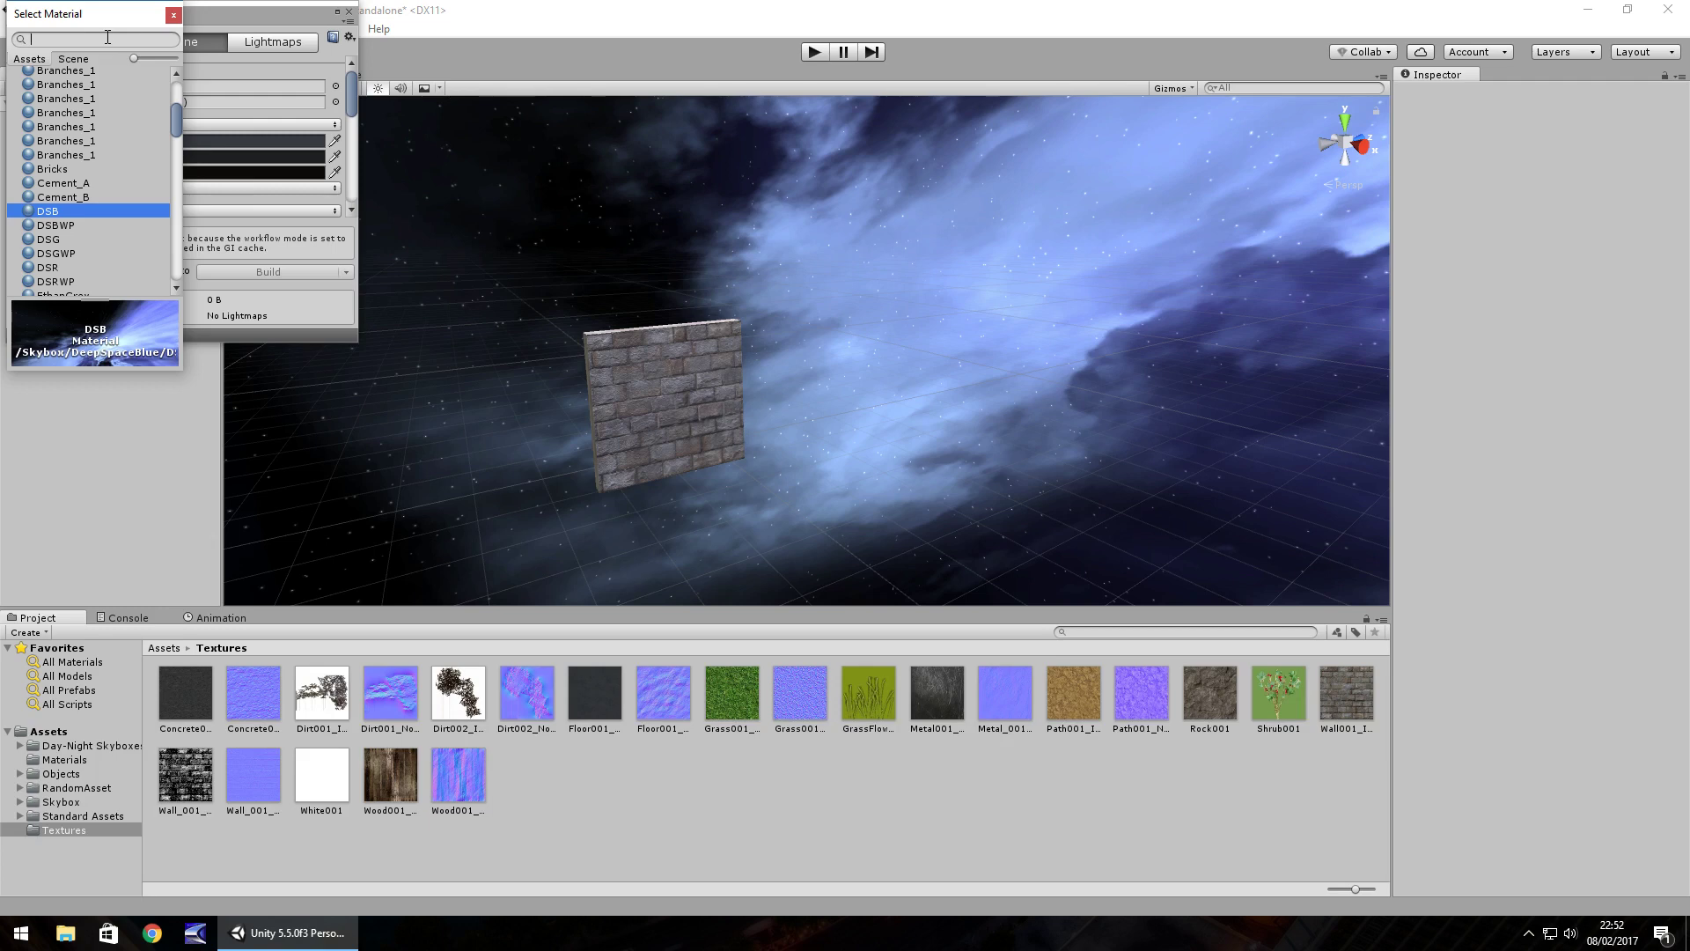
pyautogui.write('sky')
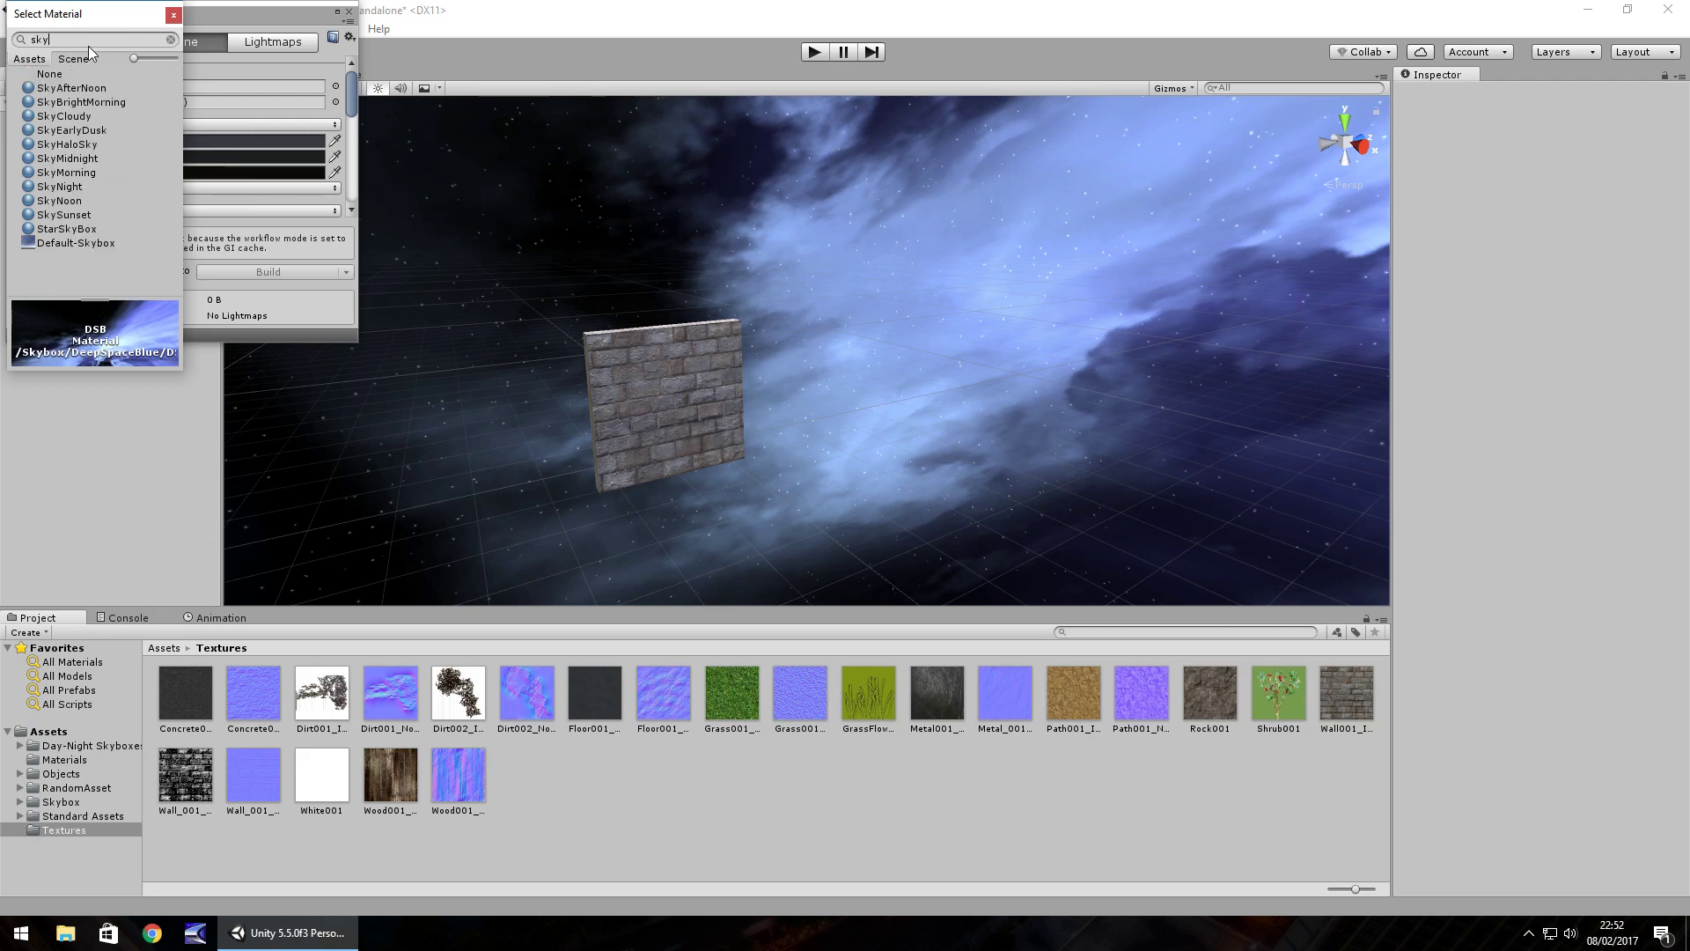
pyautogui.click(53, 88)
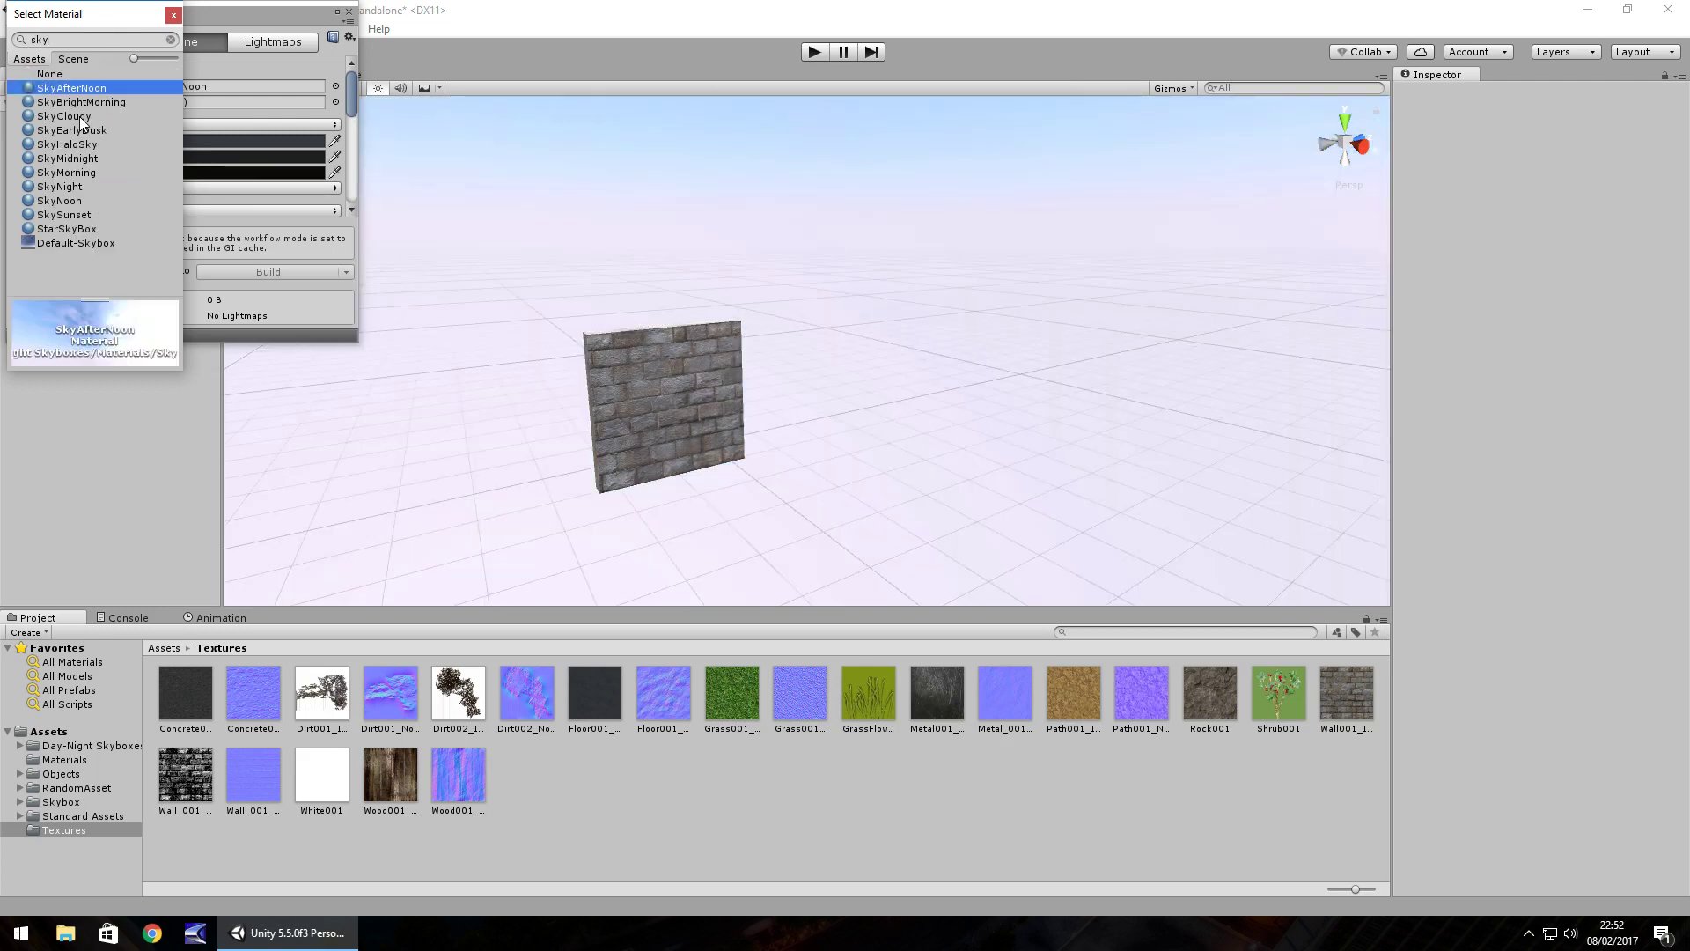
pyautogui.click(80, 118)
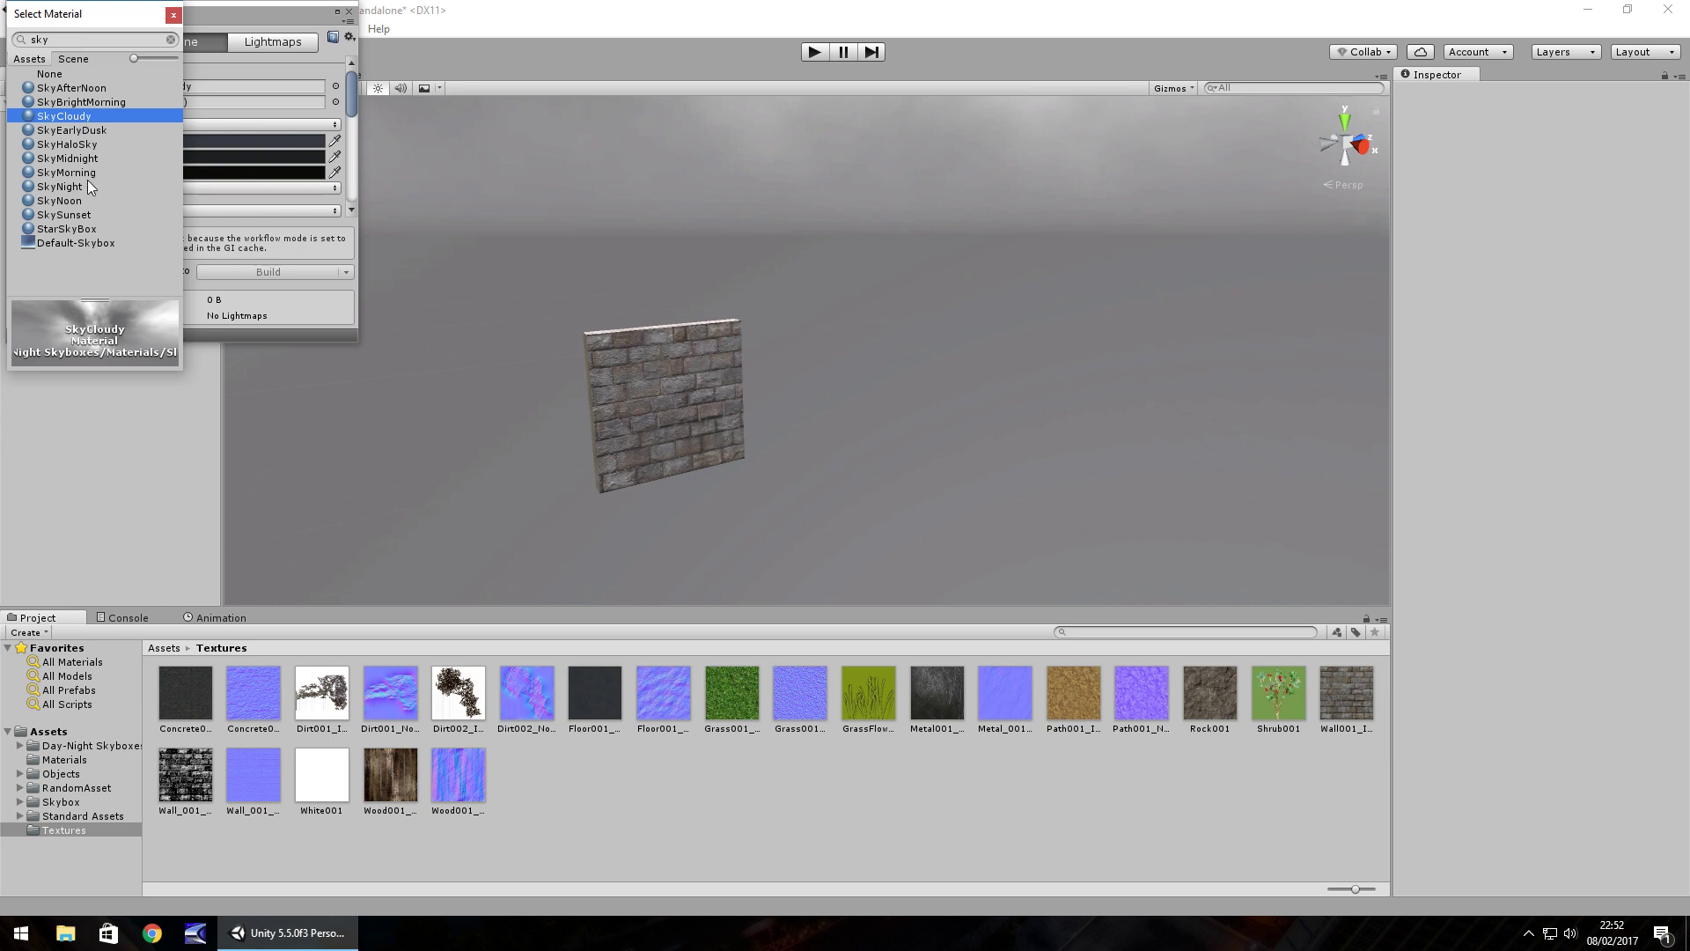
# Set the scene's skybox to Default-Skybox and close the lighting settings.
pyautogui.click(61, 245)
pyautogui.click(172, 17)
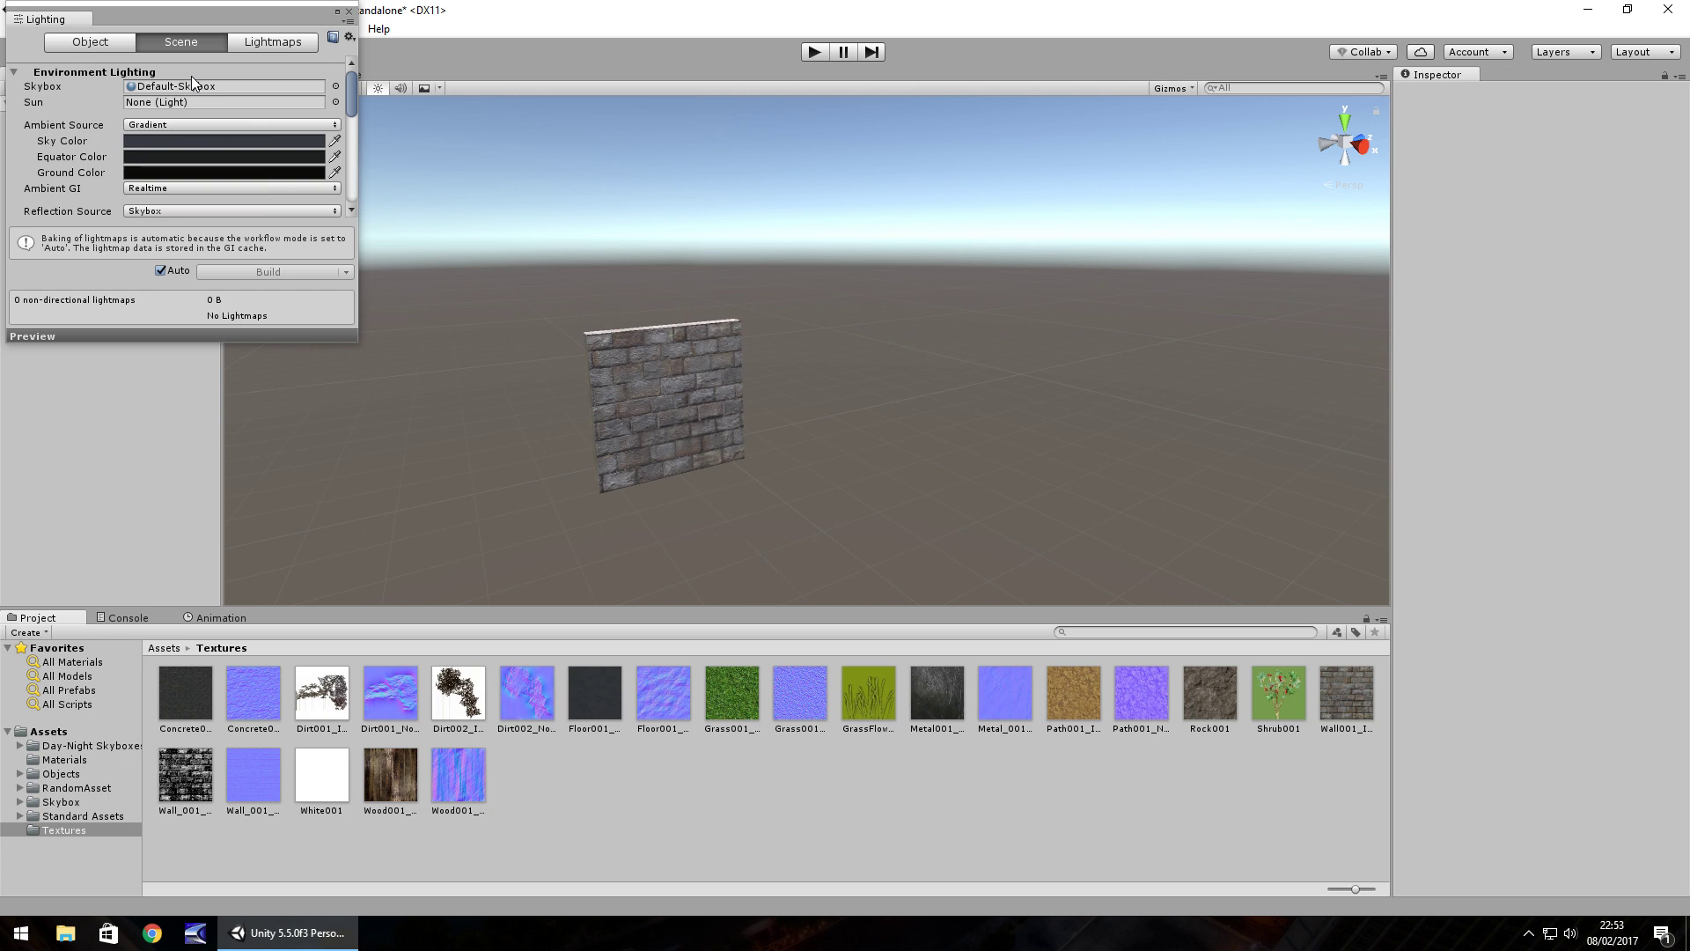
pyautogui.click(349, 14)
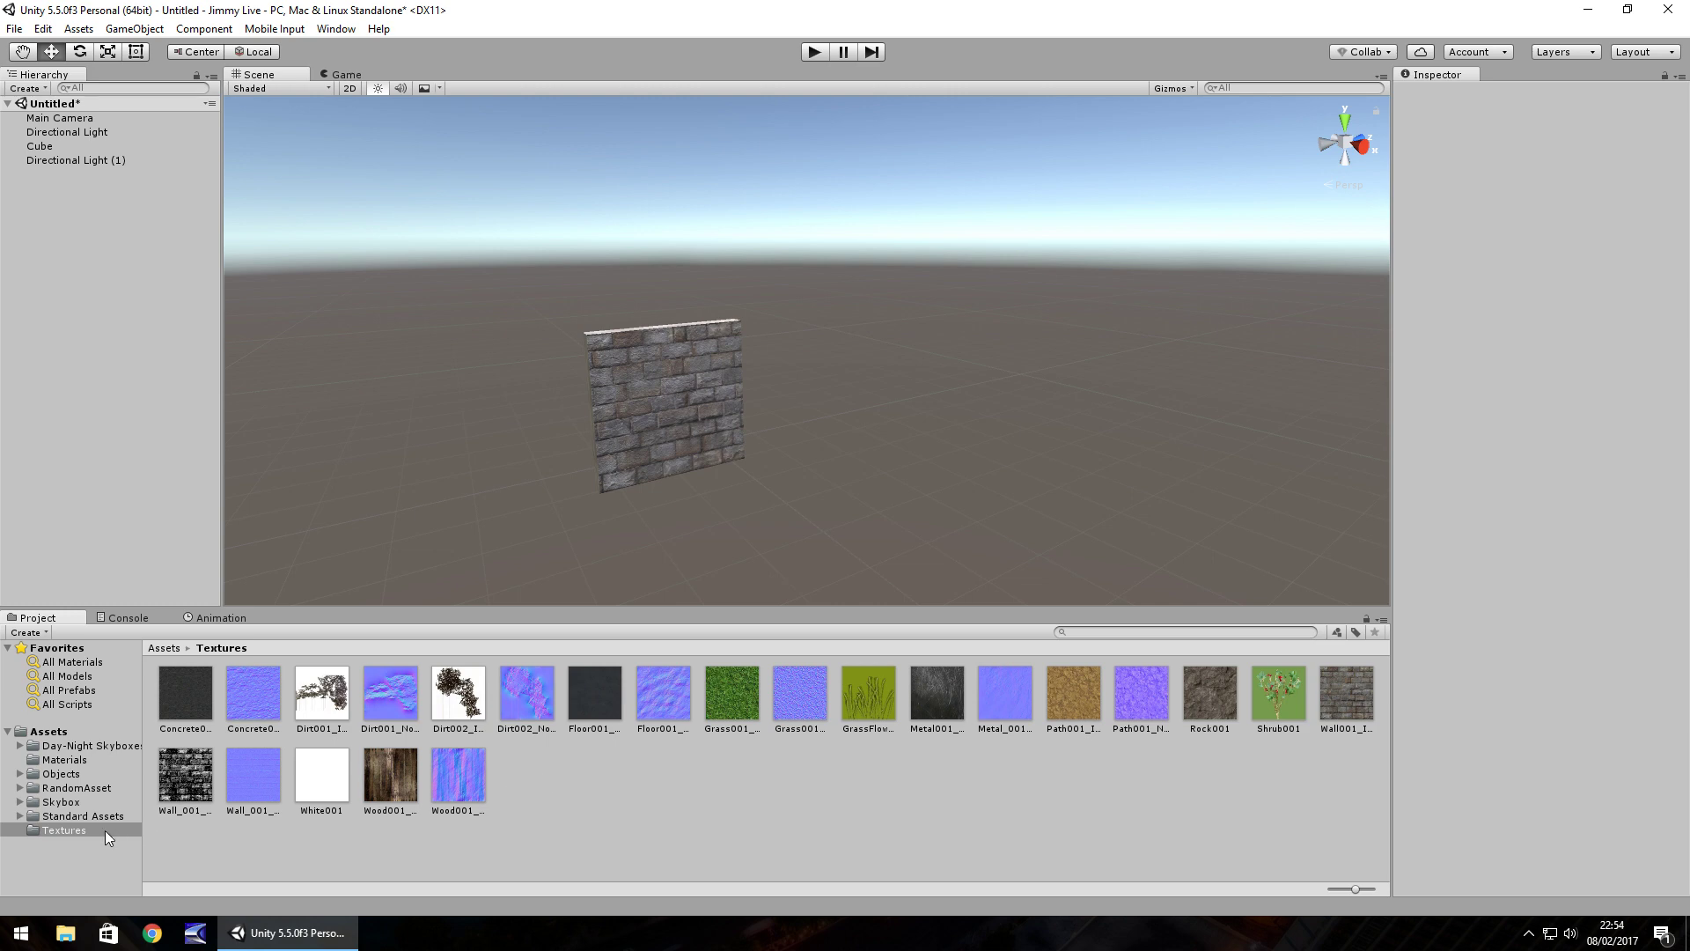
# Open the Water4 Prefabs folder within the Standard Assets environment water assets.
pyautogui.click(19, 816)
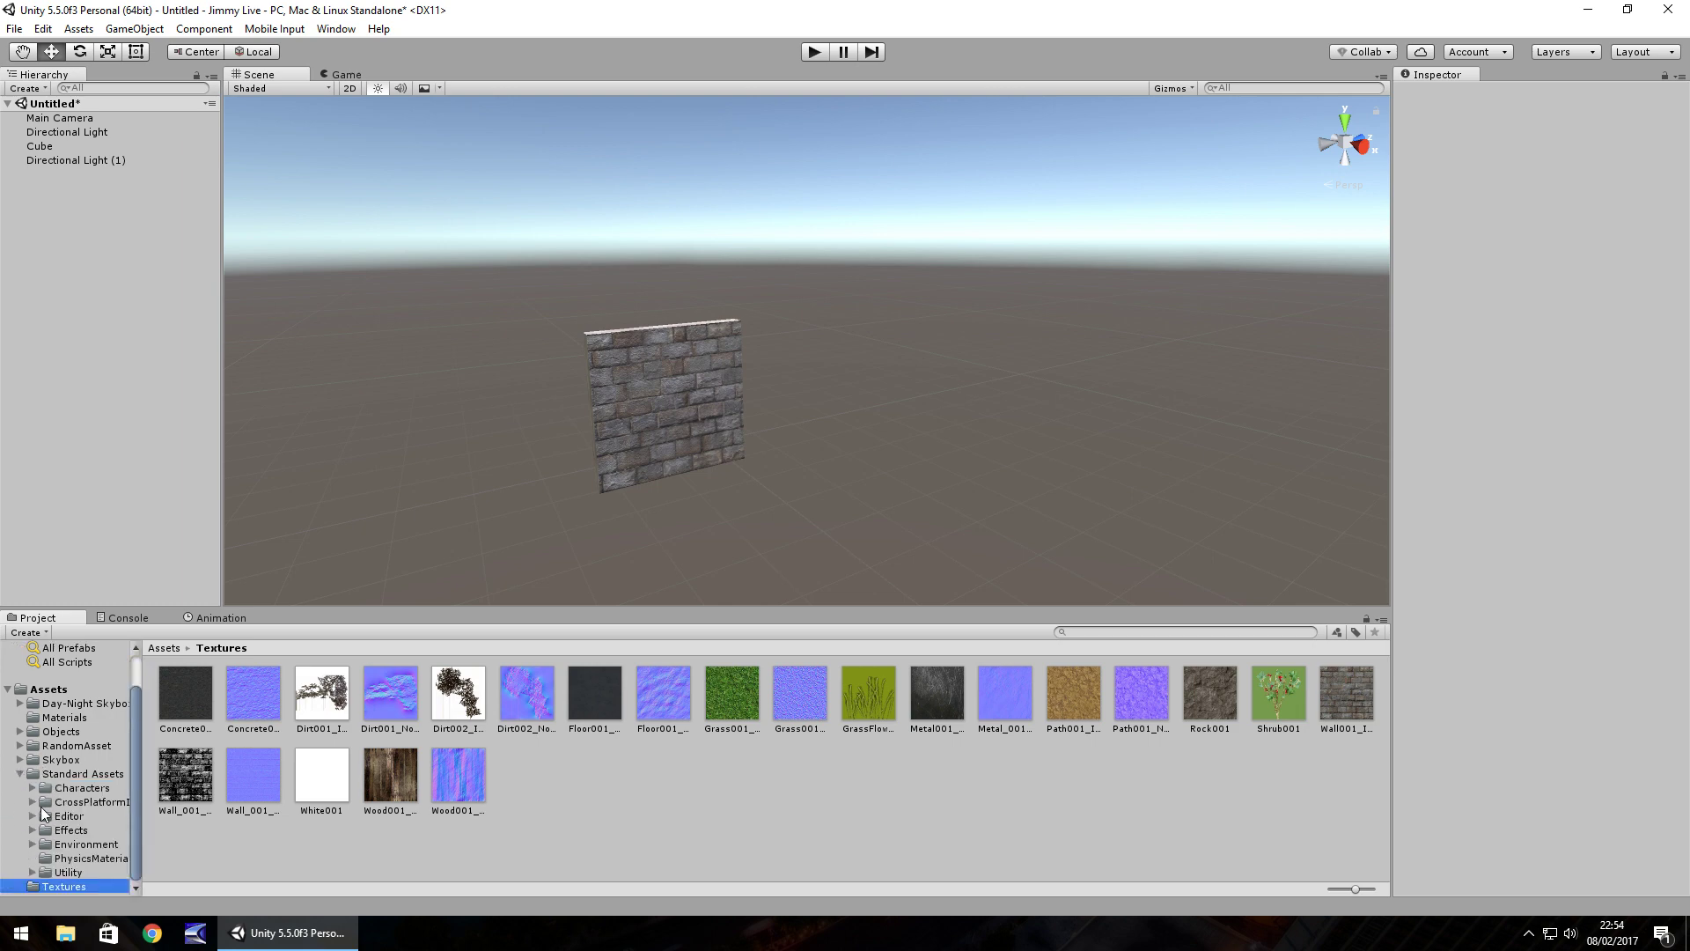
pyautogui.click(34, 844)
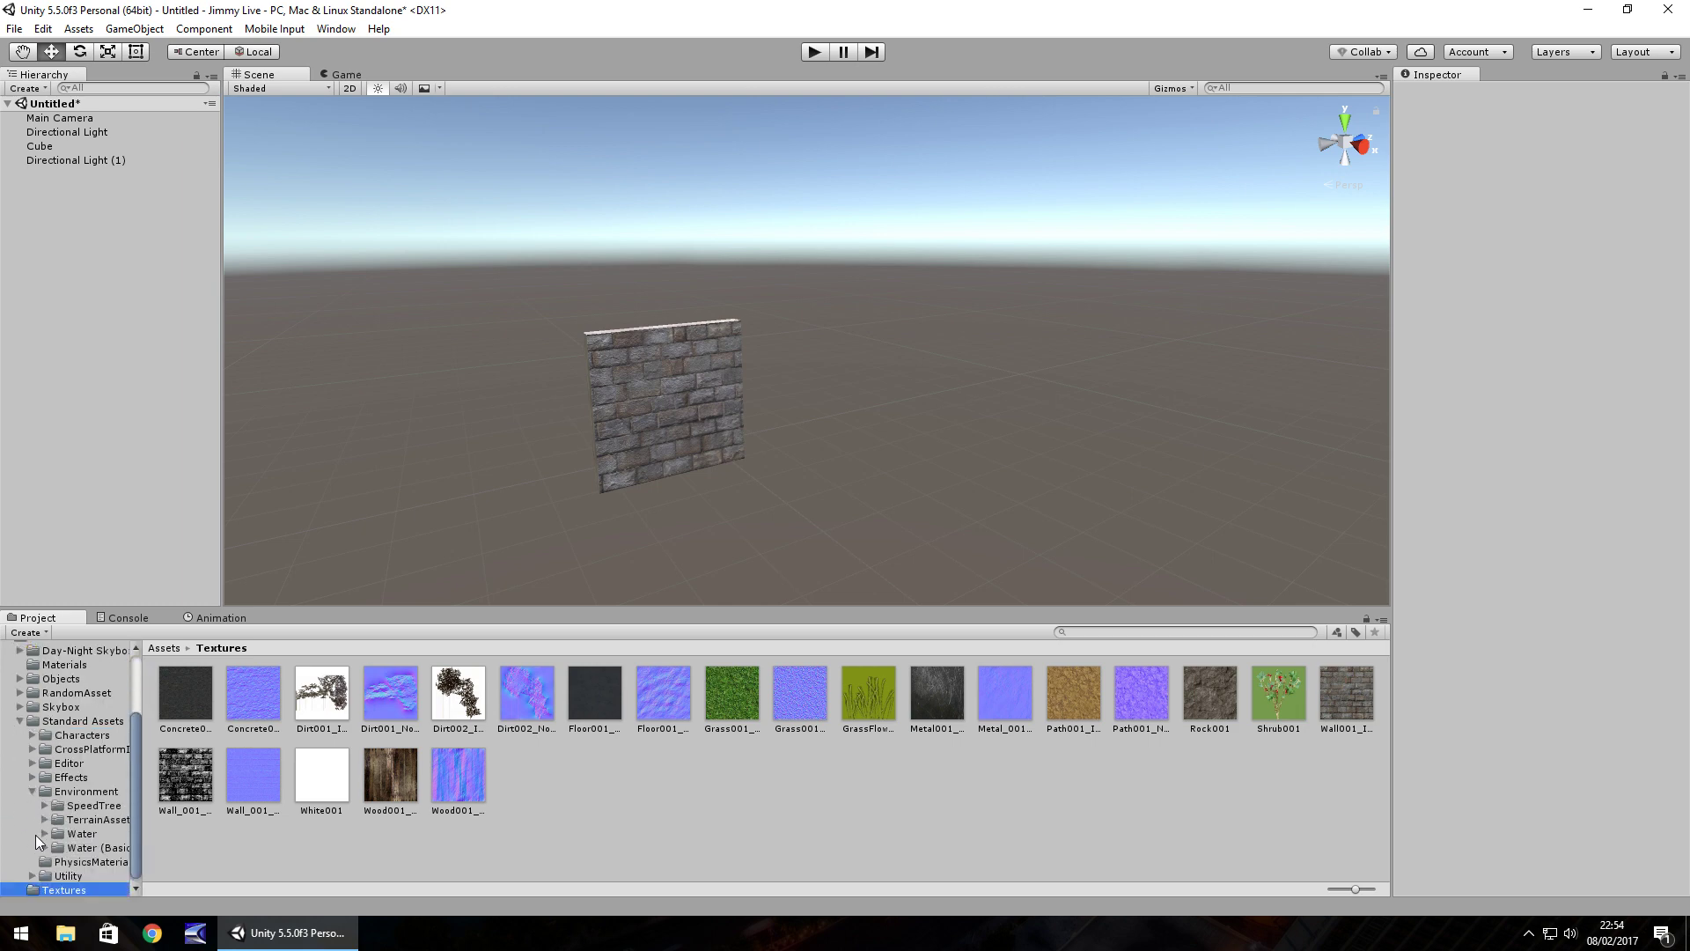
pyautogui.click(71, 834)
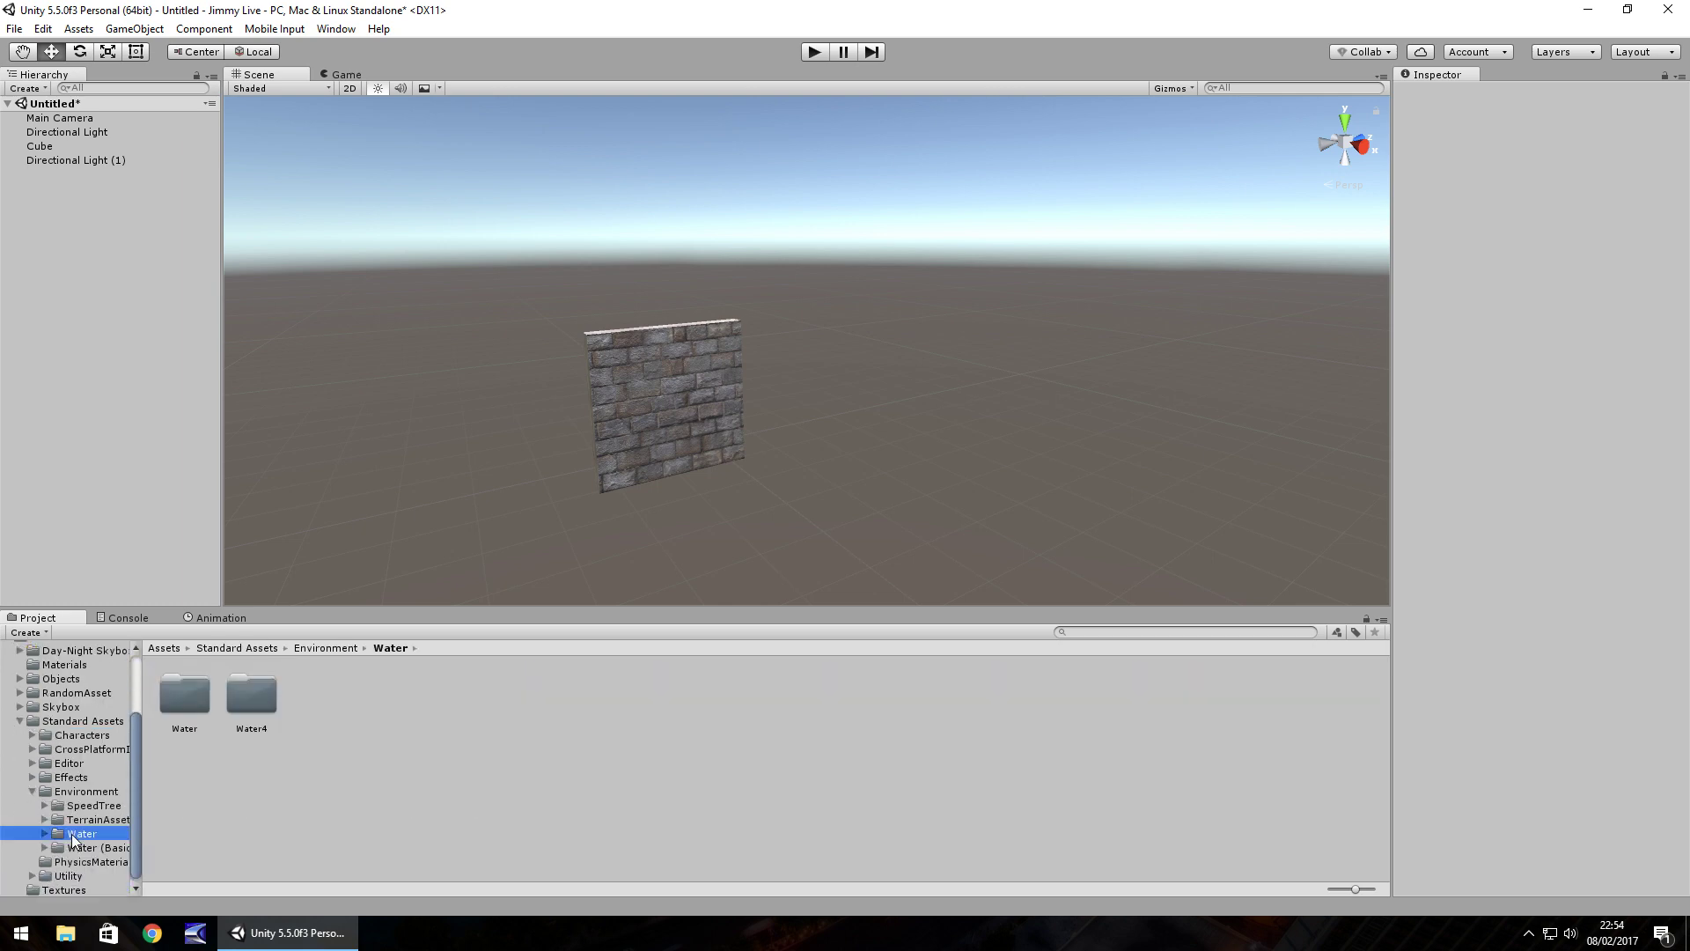
pyautogui.doubleClick(252, 697)
pyautogui.doubleClick(318, 697)
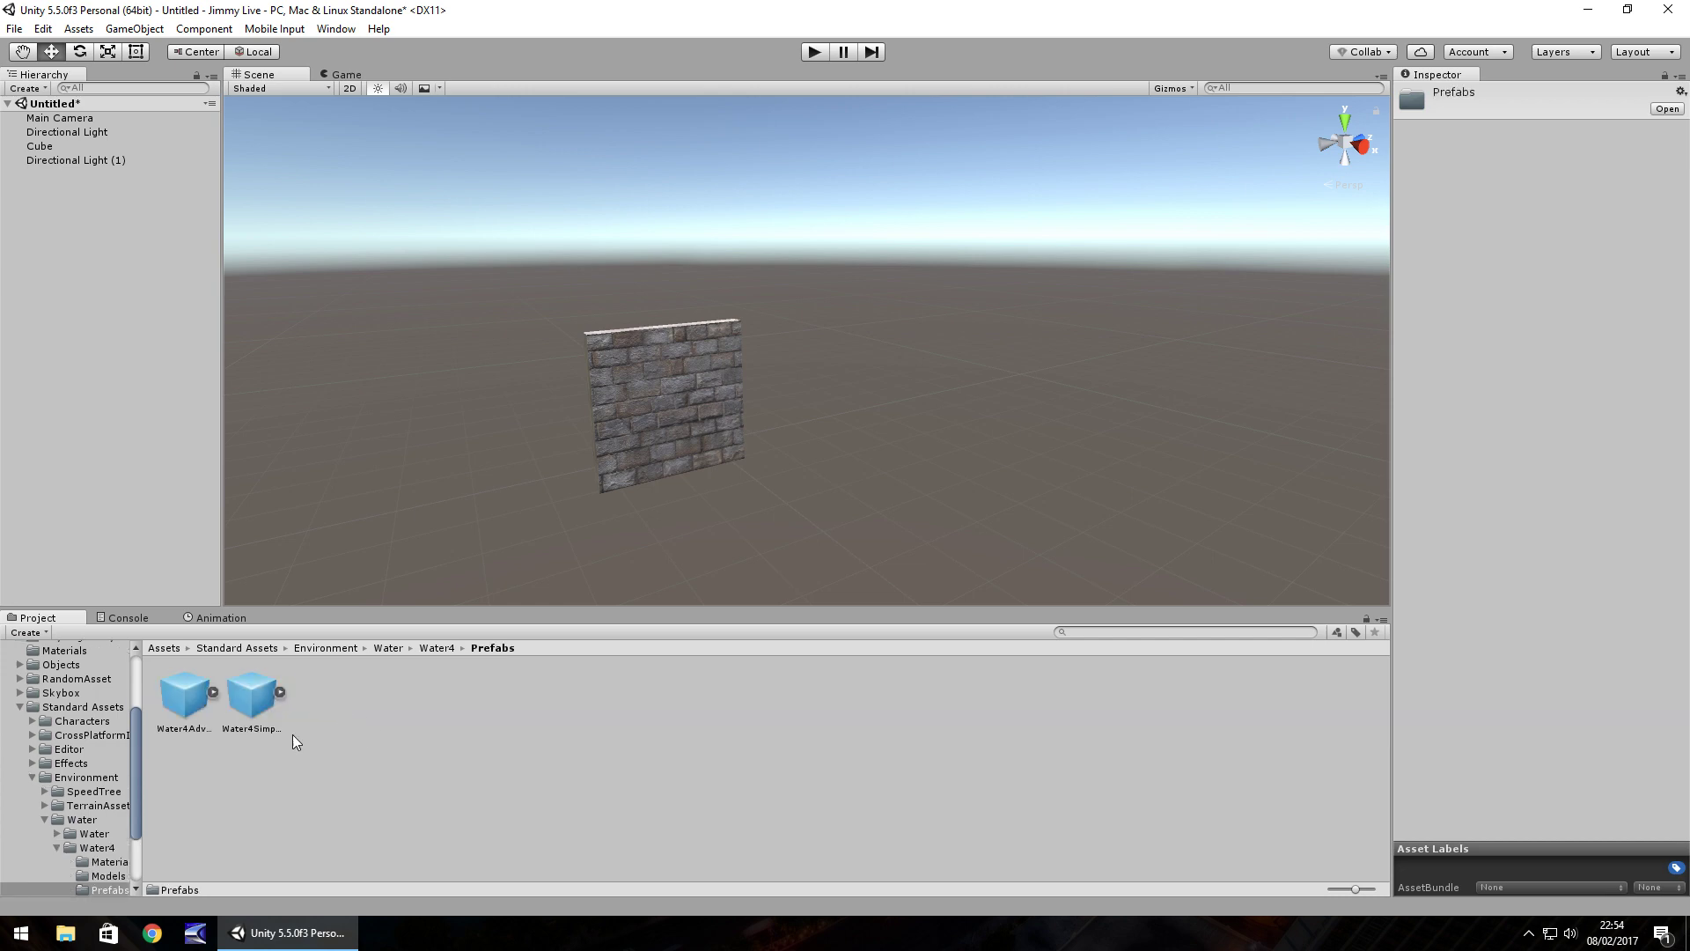
# Try the Water4Advanced prefab in the scene, delete it and place Water4Simple near the brick wall instead.
pyautogui.moveTo(185, 695); pyautogui.dragTo(745, 457)
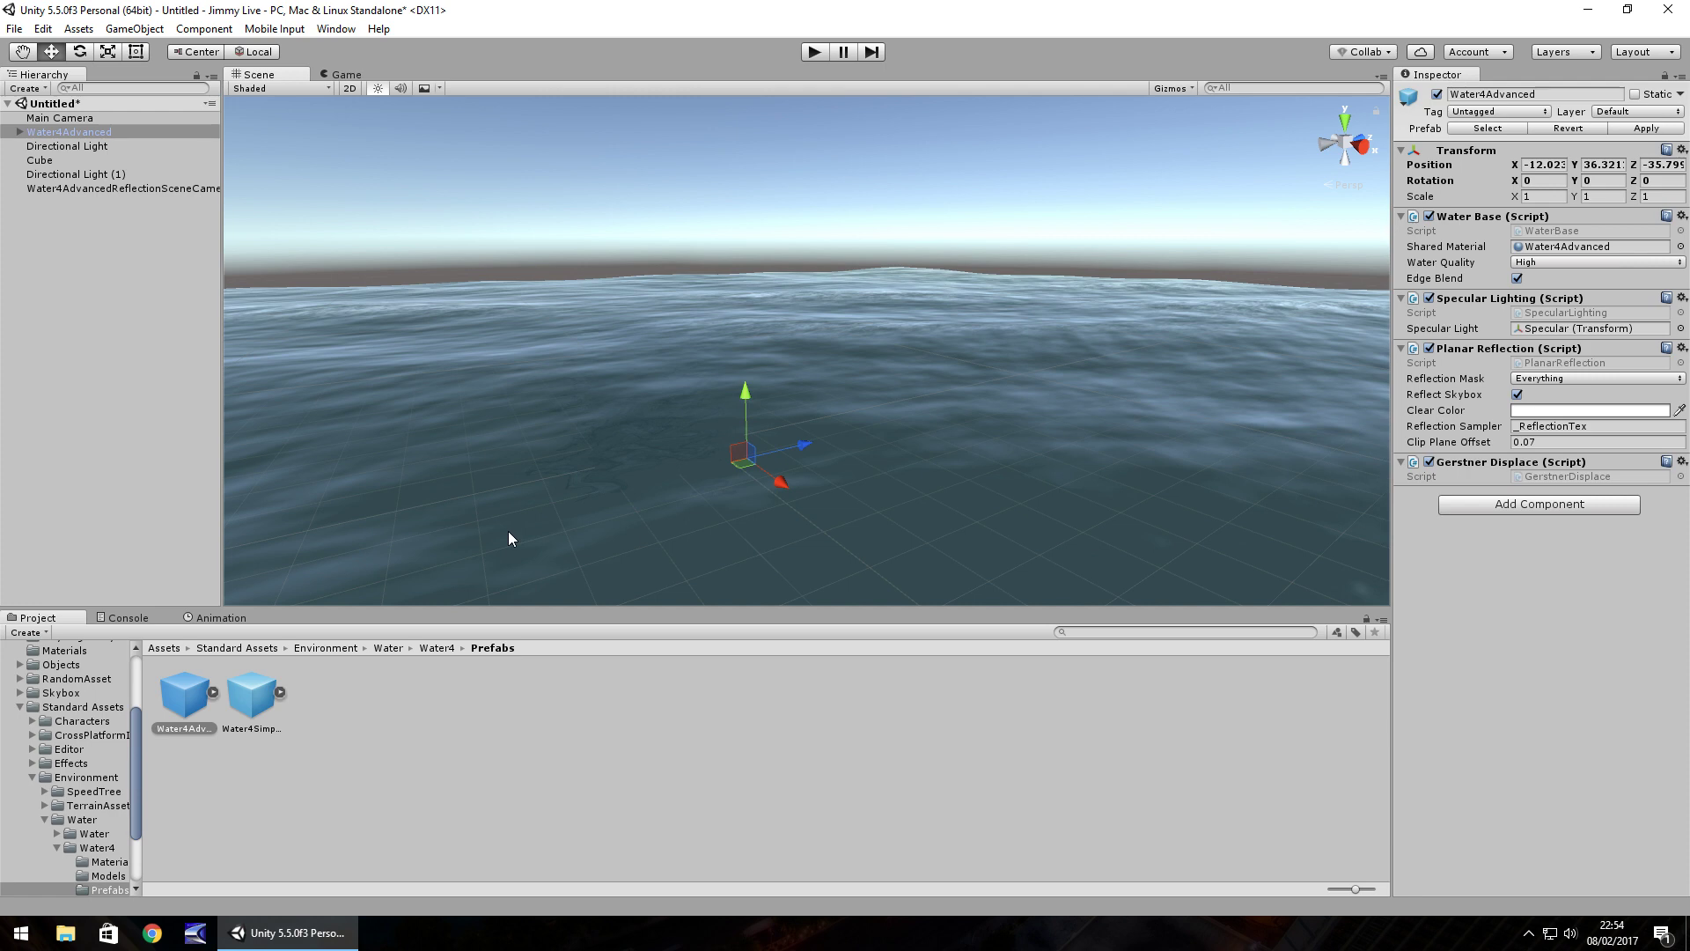
pyautogui.press('Delete')
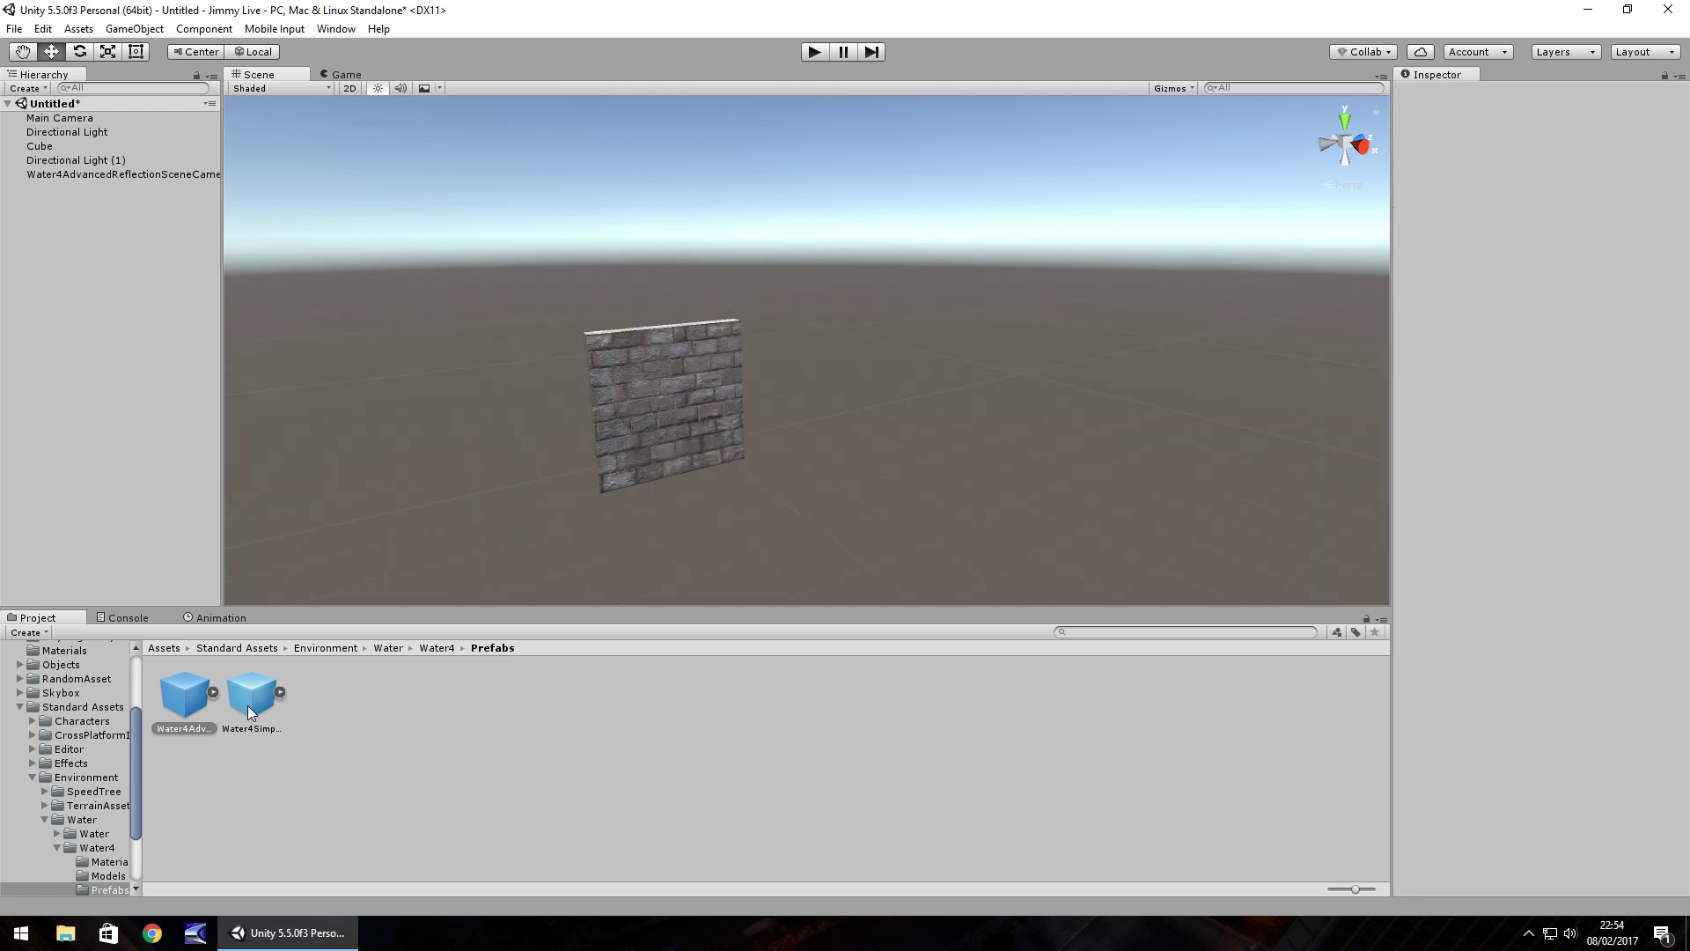
pyautogui.moveTo(246, 705); pyautogui.dragTo(551, 399)
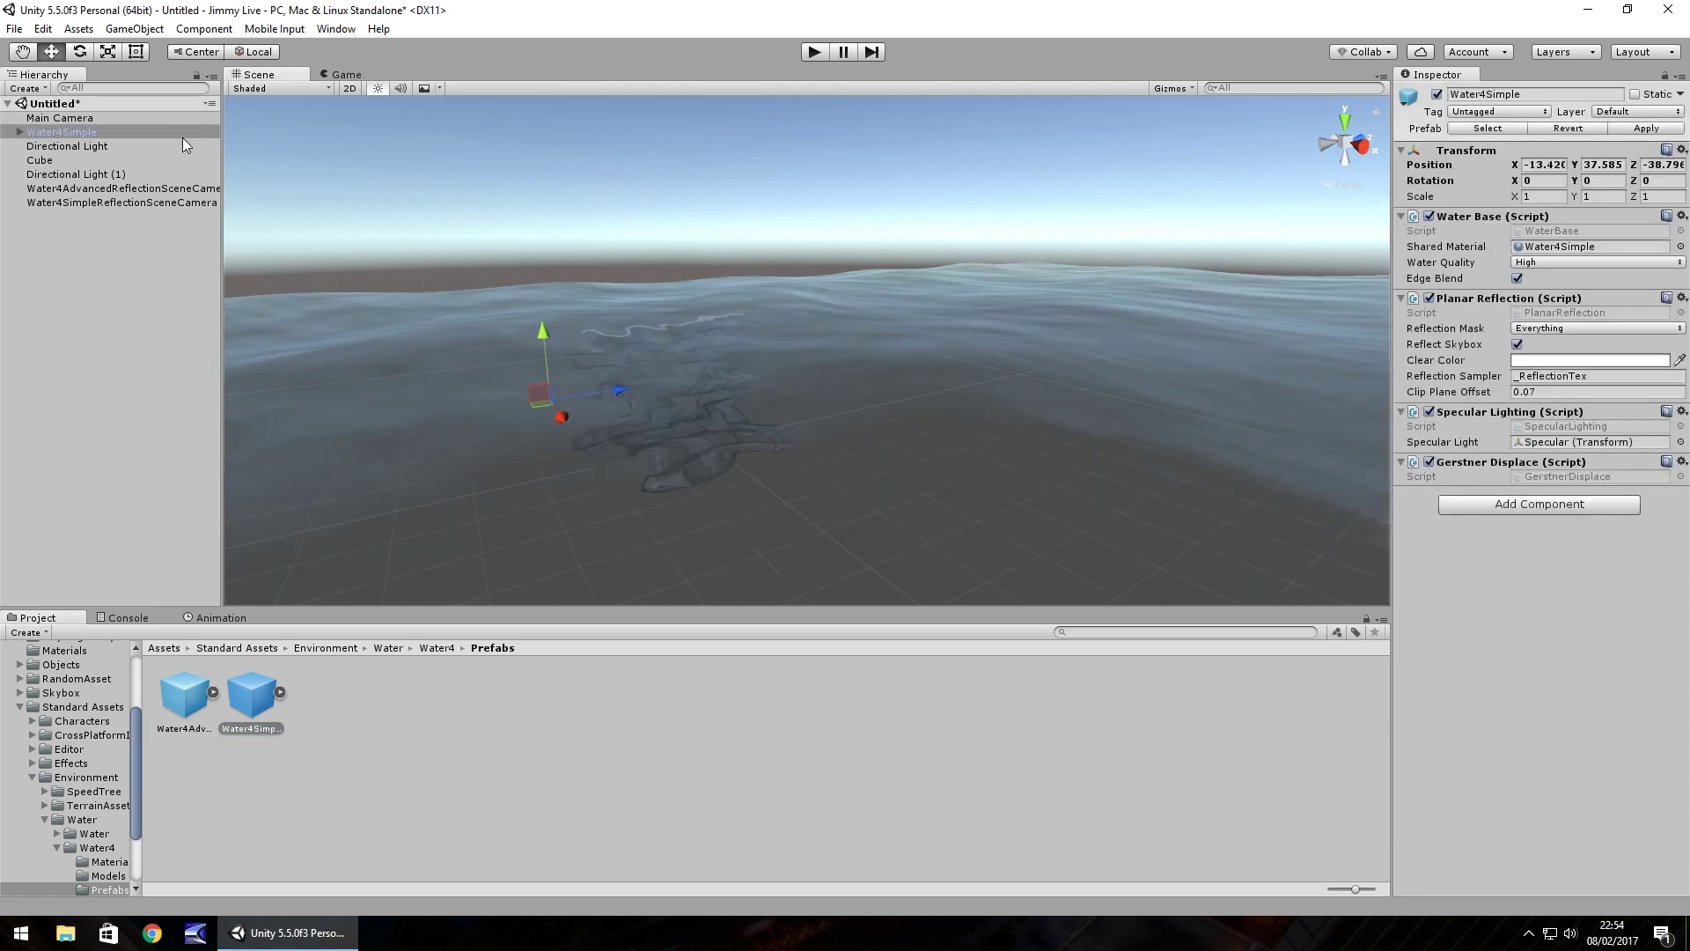
# Move the Main Camera above the water to about X -16.3, Y 41.7, Z -52.5.
pyautogui.click(70, 118)
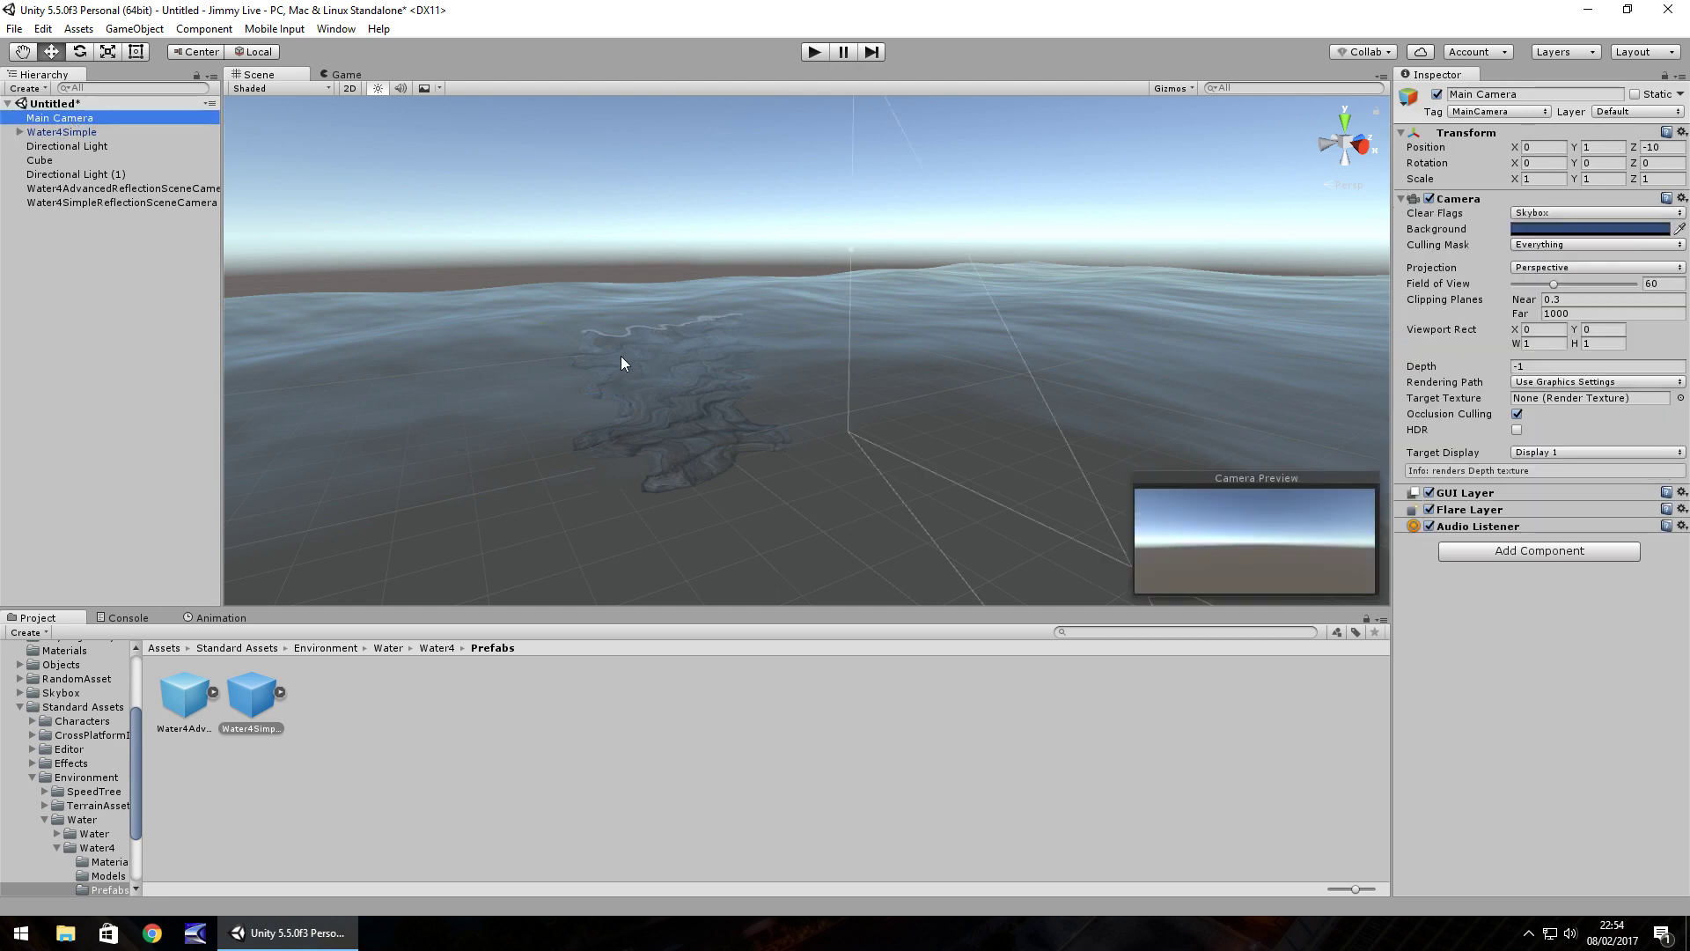
pyautogui.press('f')
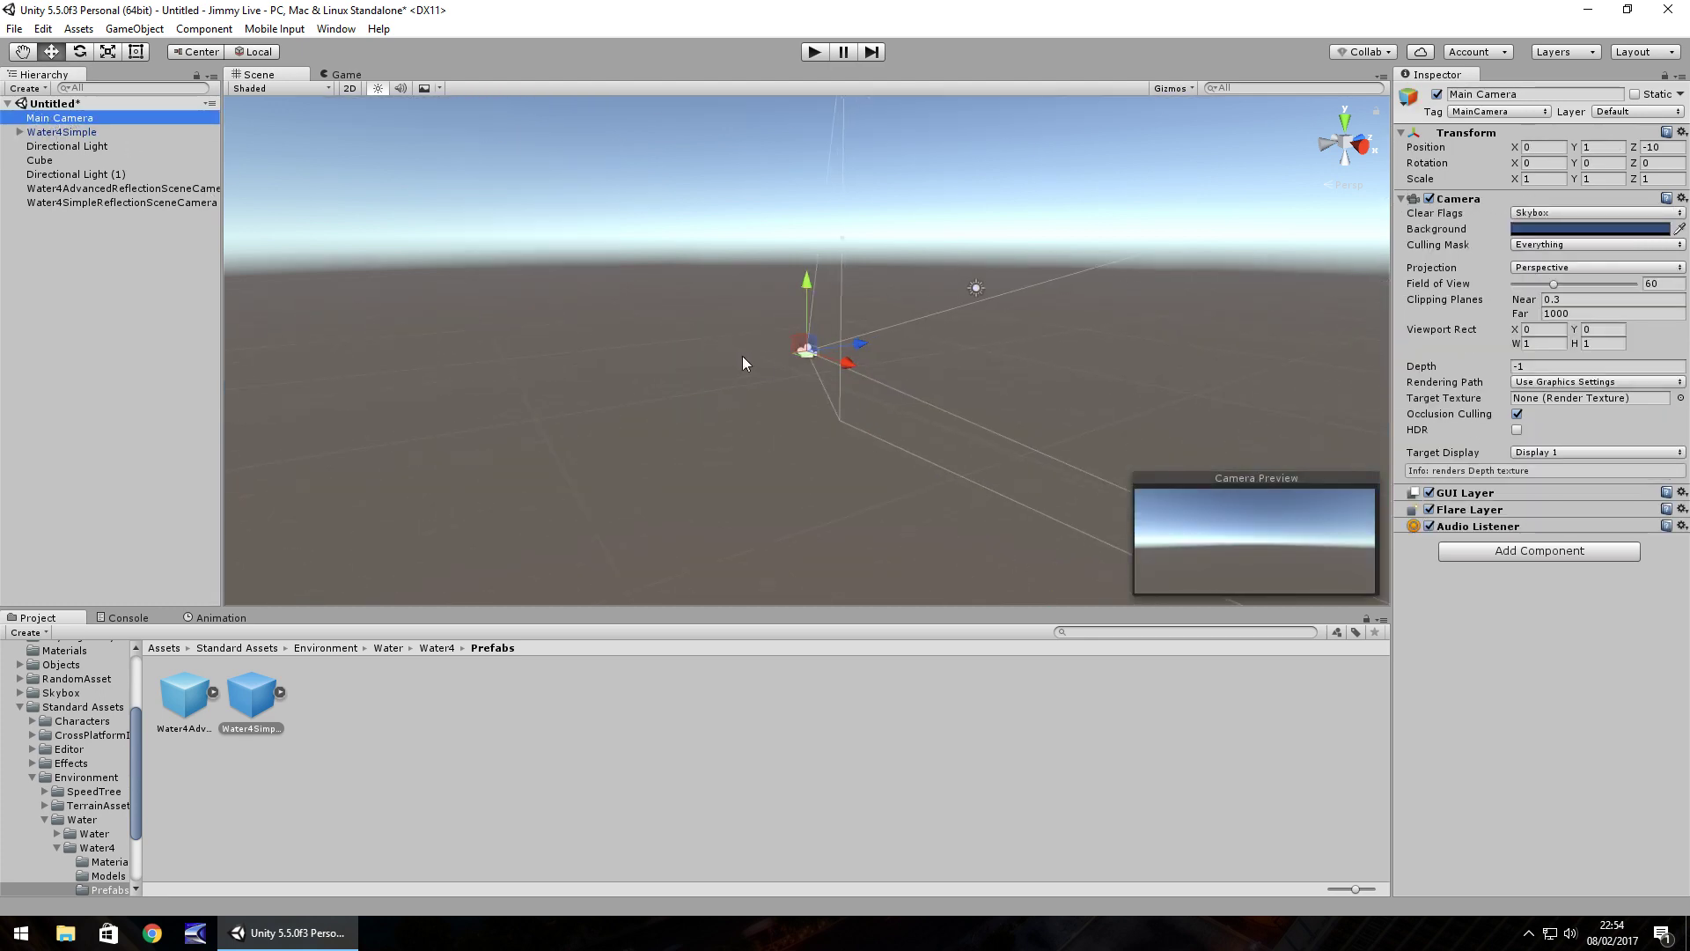
pyautogui.scroll(-10, 736, 346)
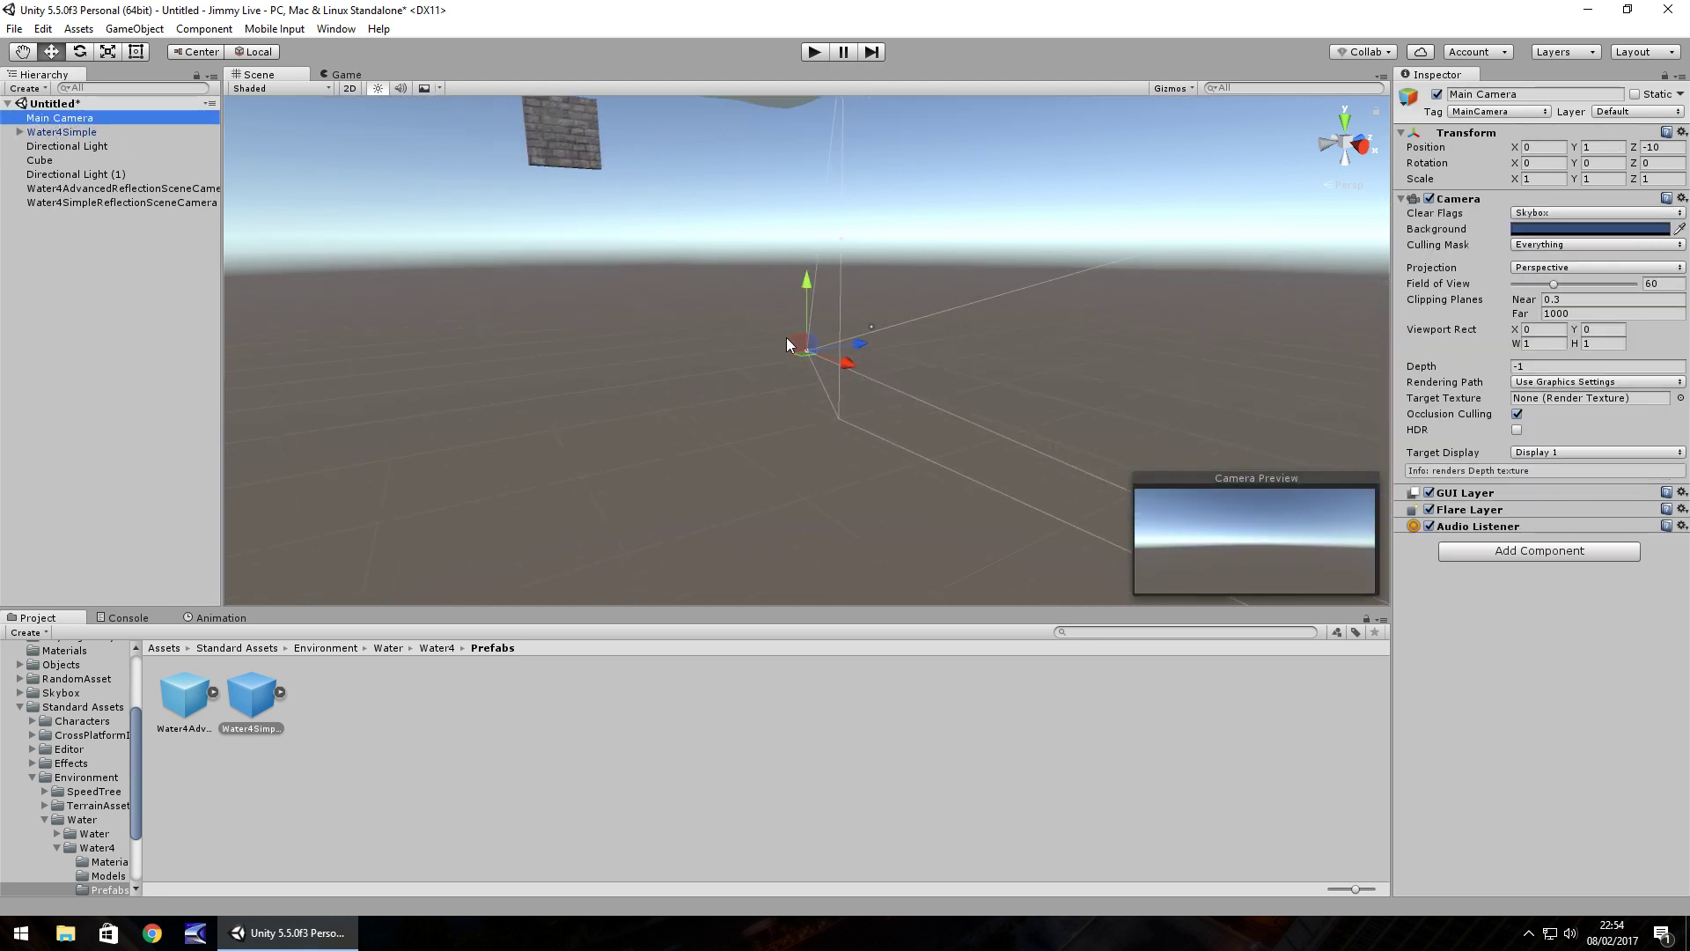
pyautogui.moveTo(805, 284); pyautogui.dragTo(804, 141)
pyautogui.moveTo(858, 203); pyautogui.dragTo(648, 183)
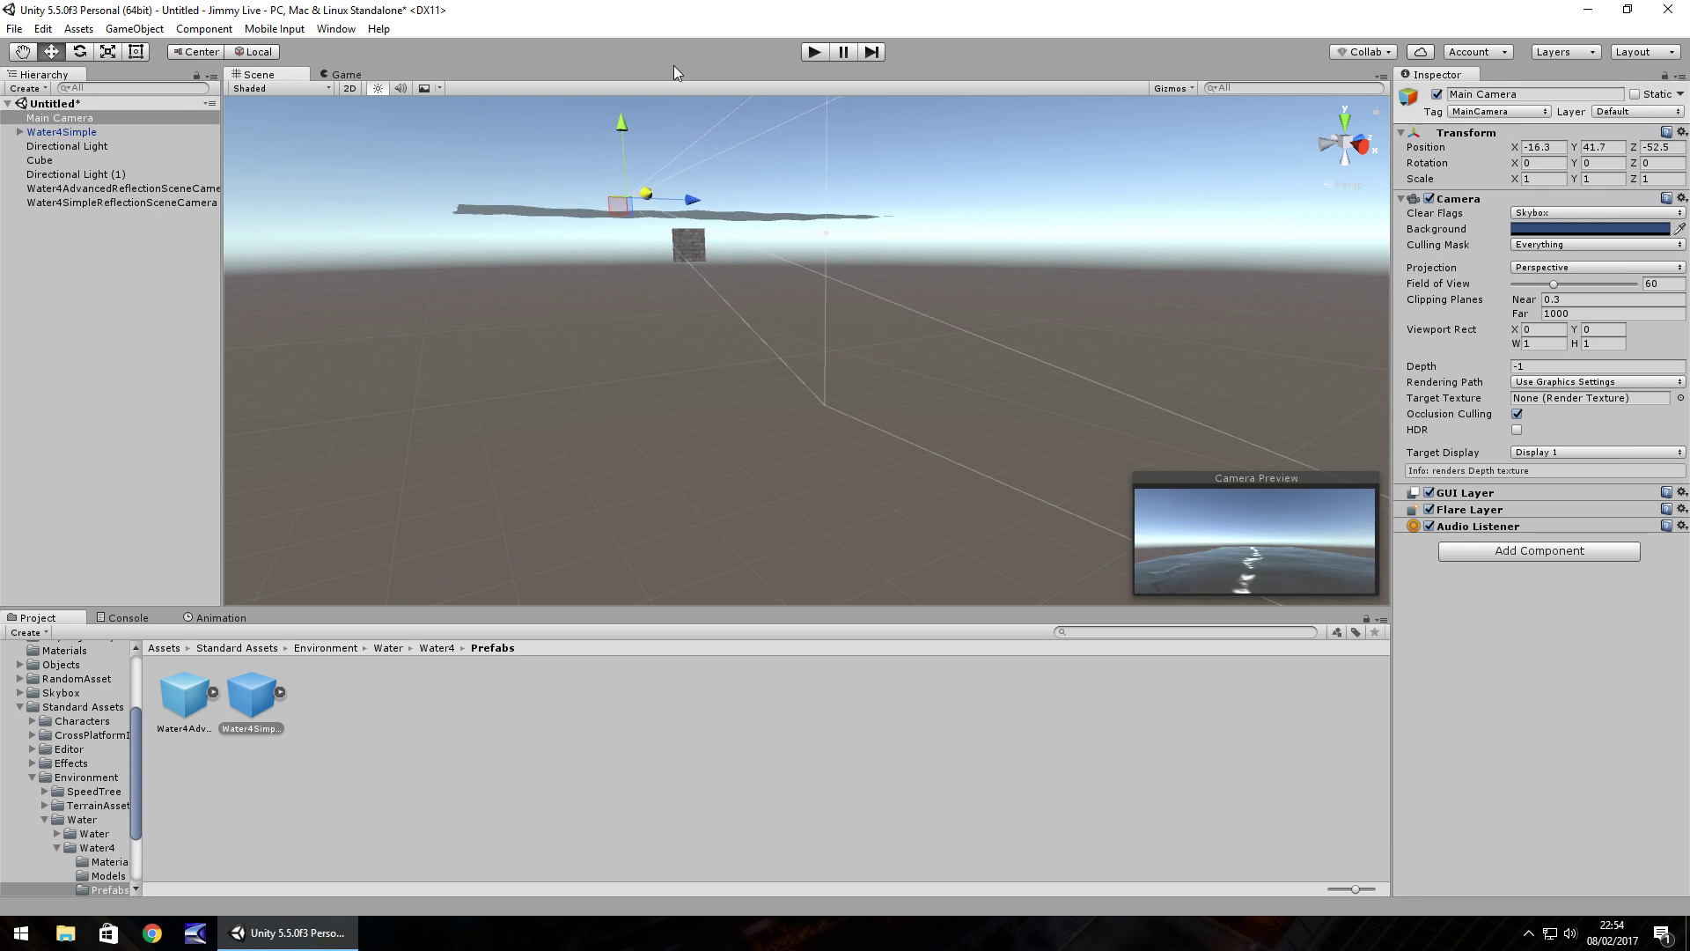
# Run the scene to examine the water through the Main Camera, and stop play mode.
pyautogui.click(811, 52)
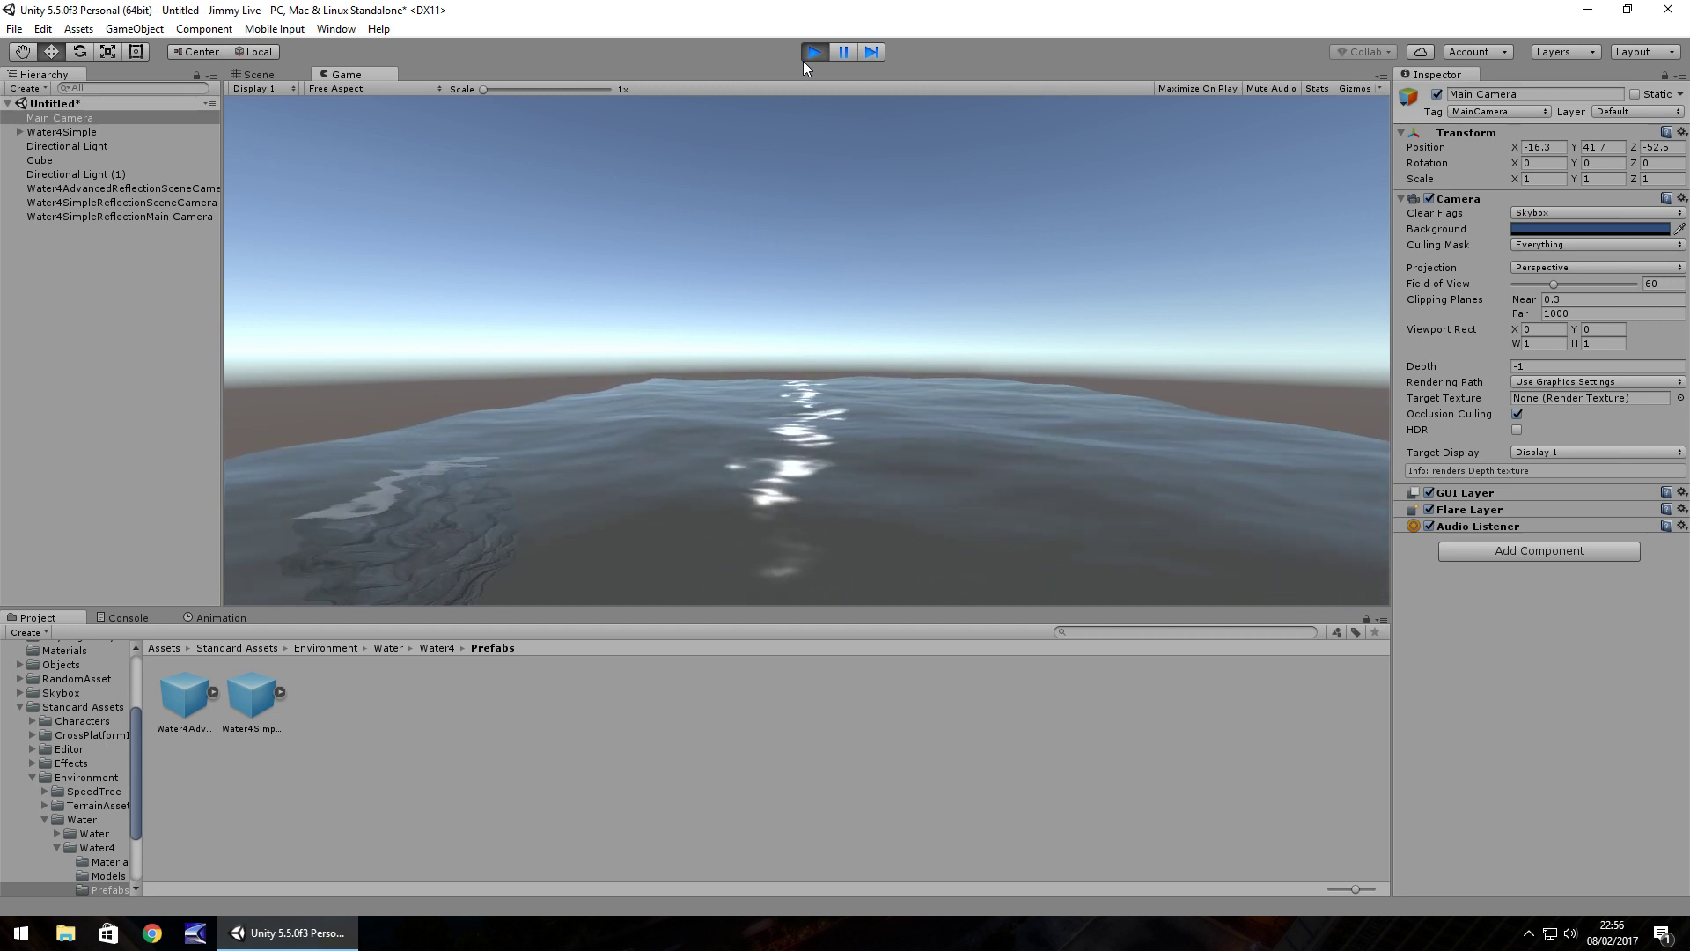
pyautogui.click(812, 53)
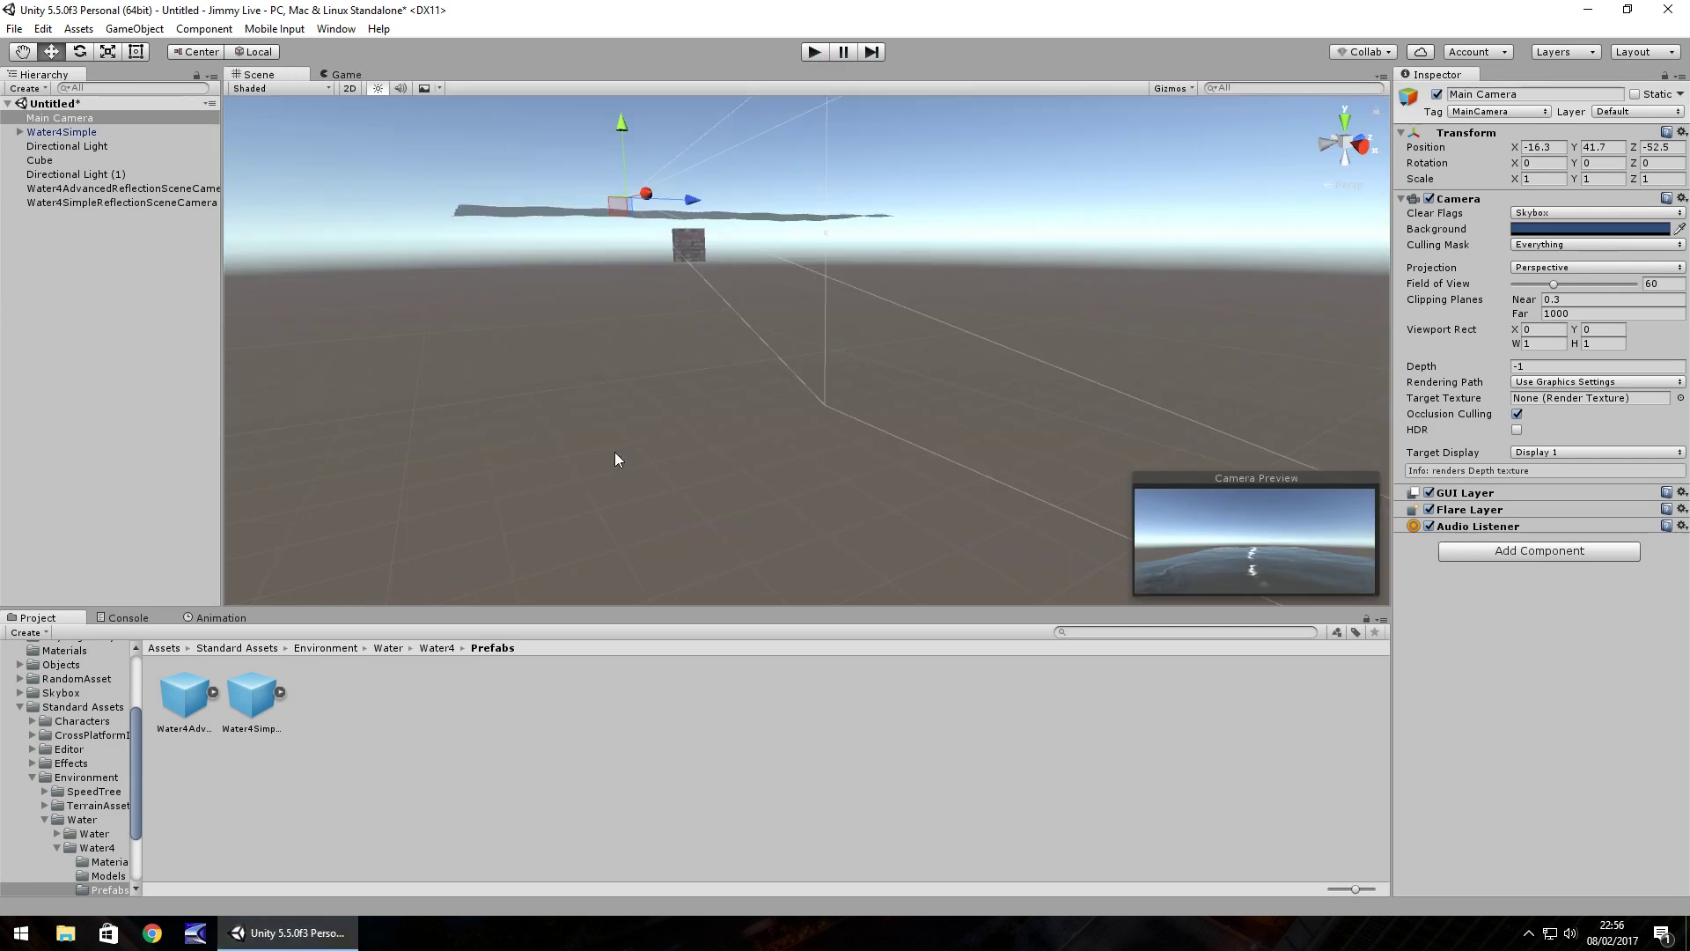
# Duplicate the brick wall cube as a 20 × 20 × 1 wooden floor and assign the Wood001 normal texture to its material.
pyautogui.doubleClick(41, 160)
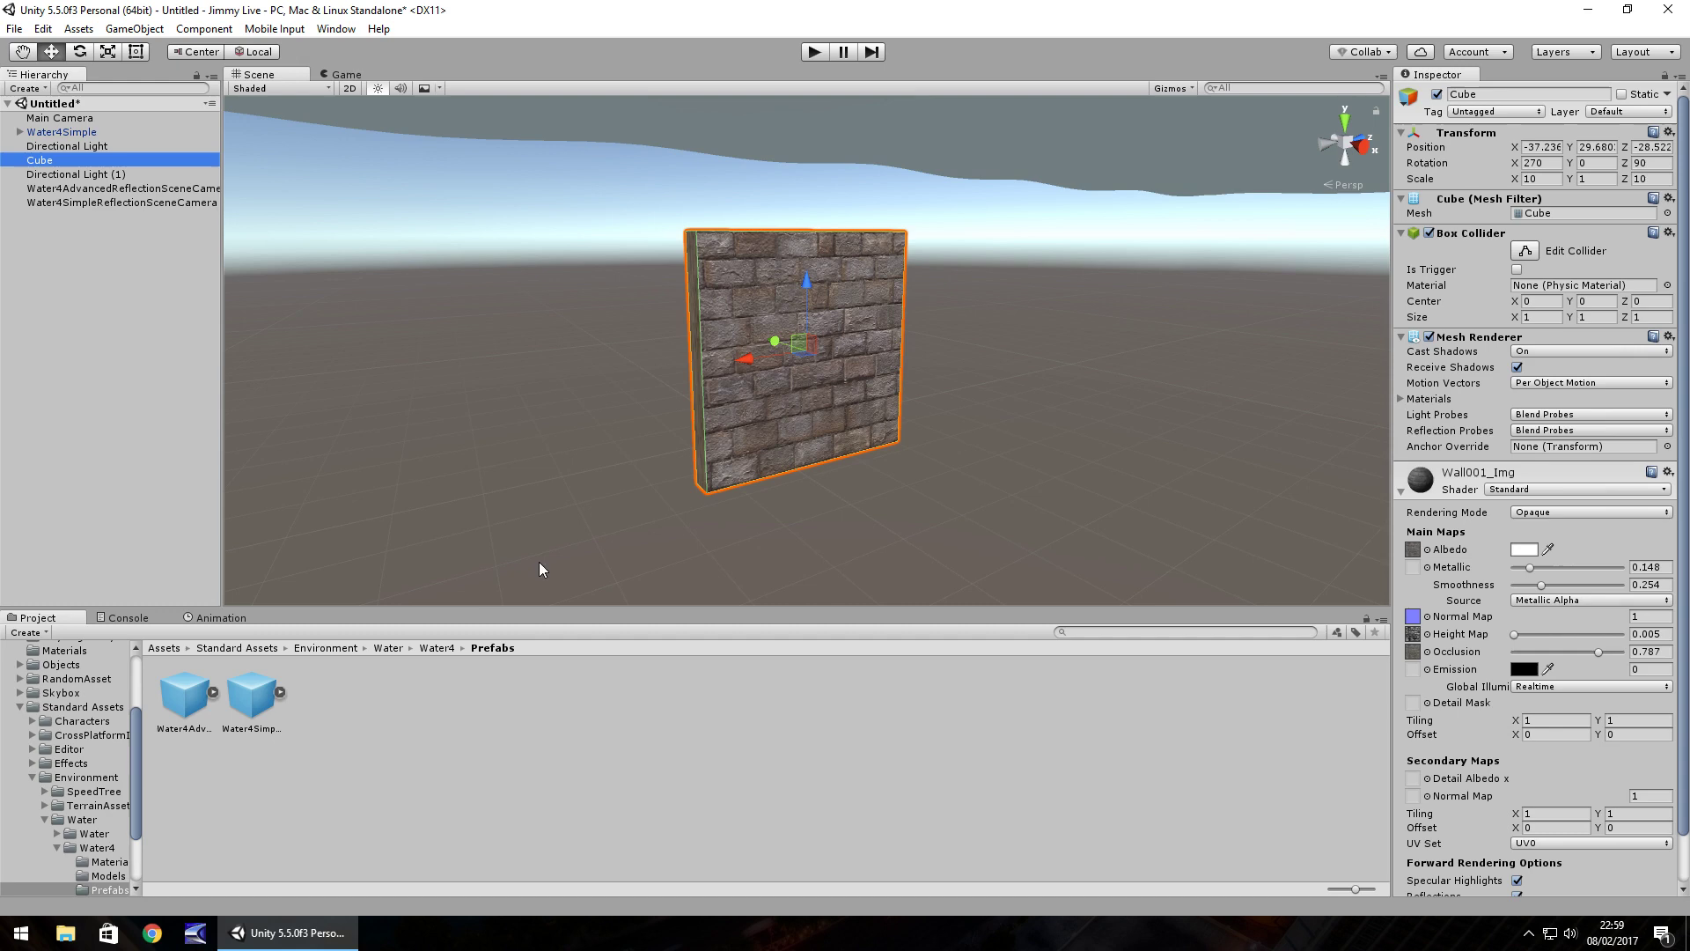
pyautogui.hotkey('ctrl', 'd')
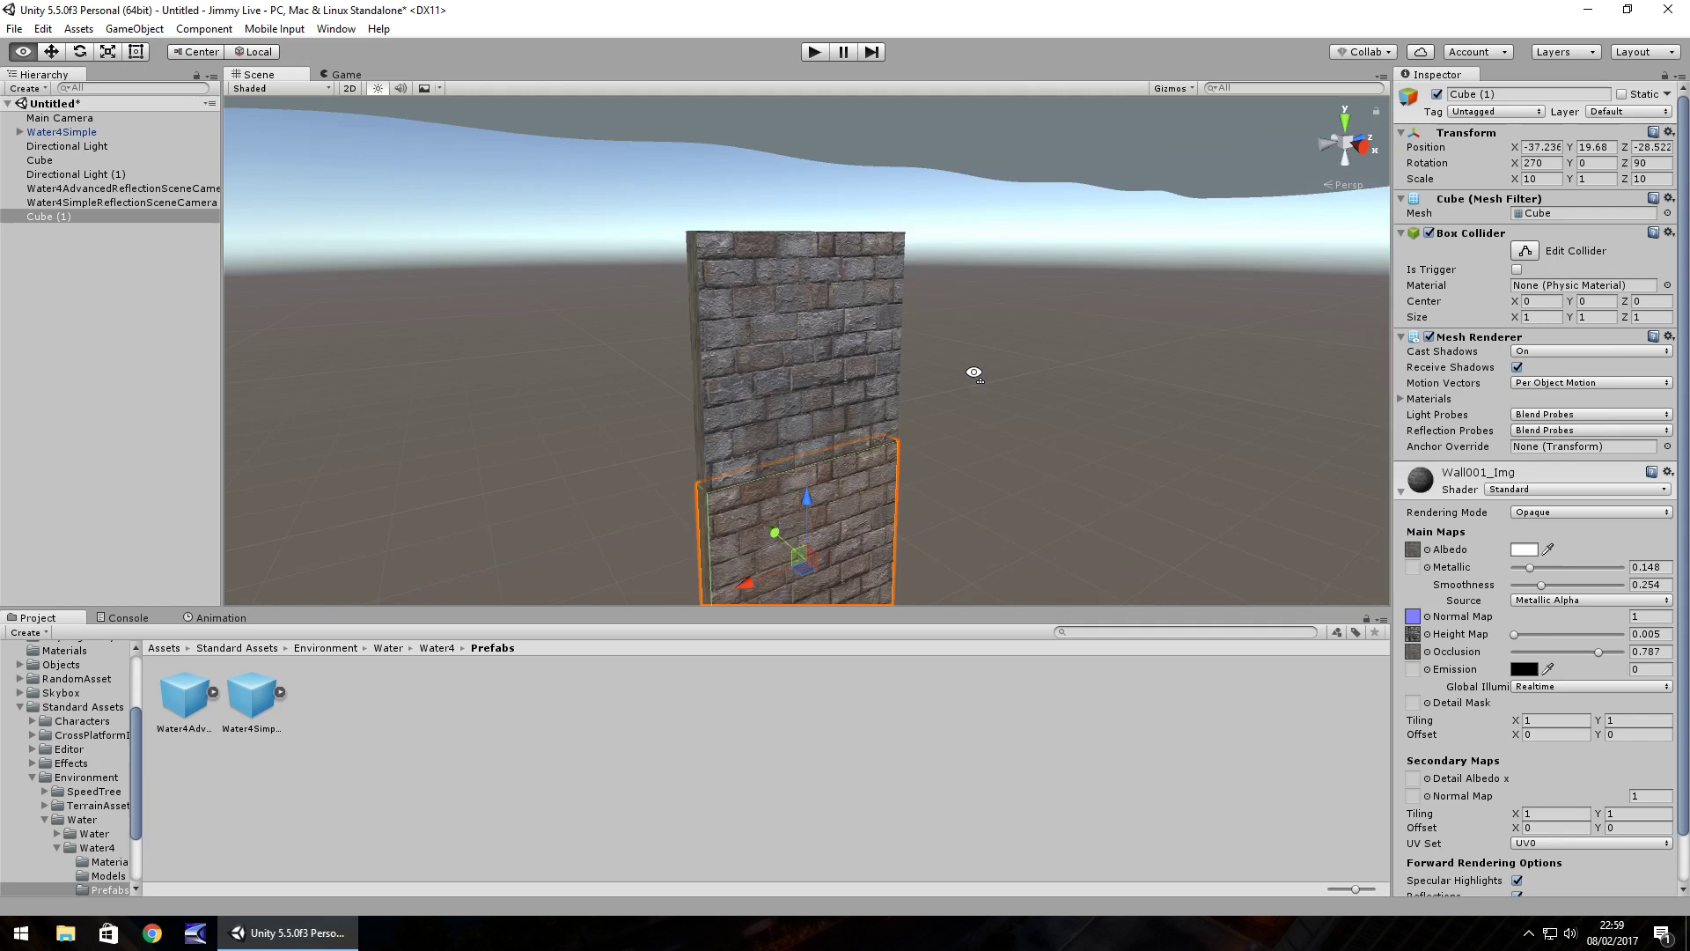
pyautogui.click(1549, 179)
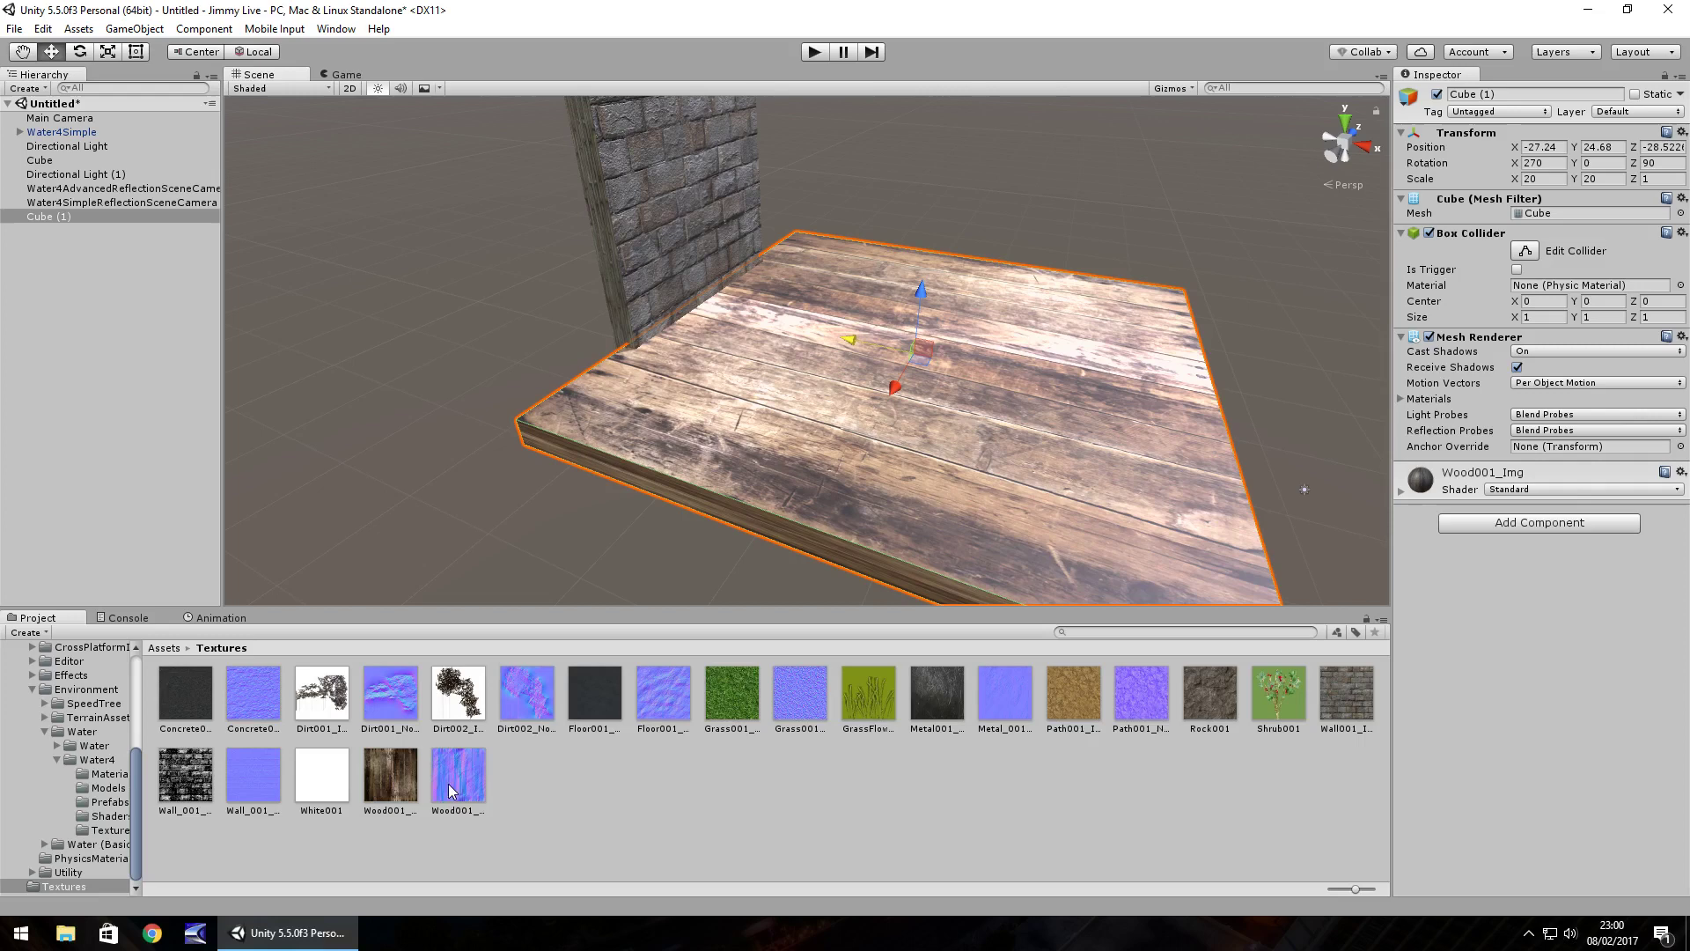
pyautogui.moveTo(450, 790); pyautogui.dragTo(1413, 564)
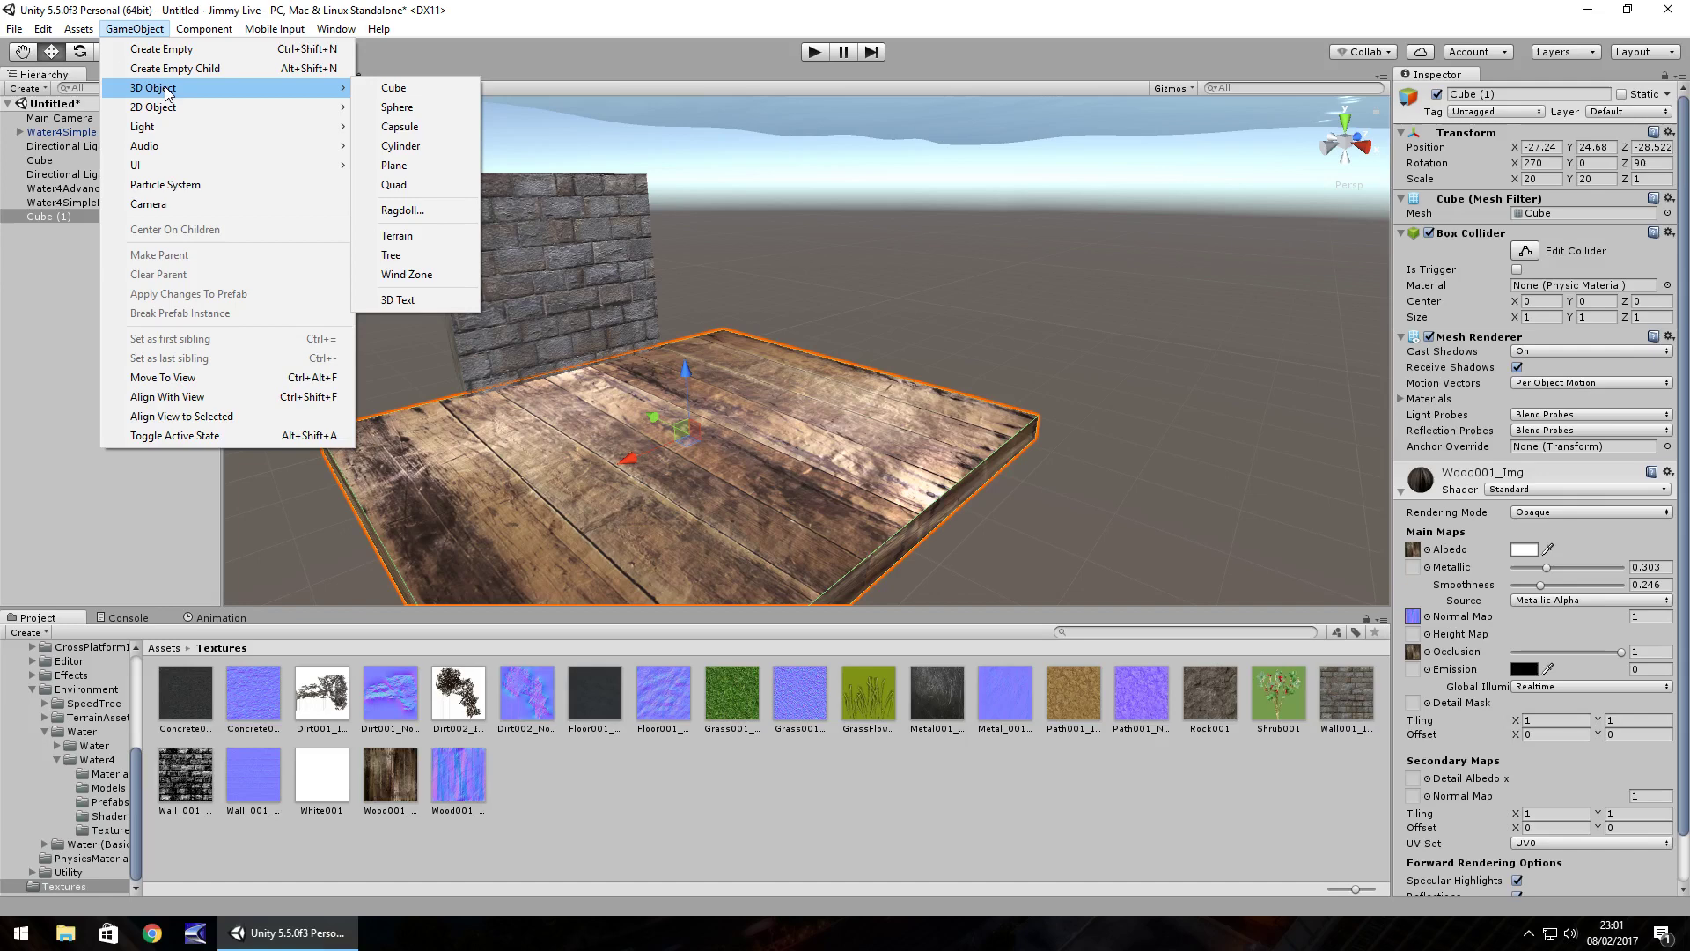
# Add a plane and position it just above the wooden floor at about Y 25.38, Z -29.66.
pyautogui.click(394, 166)
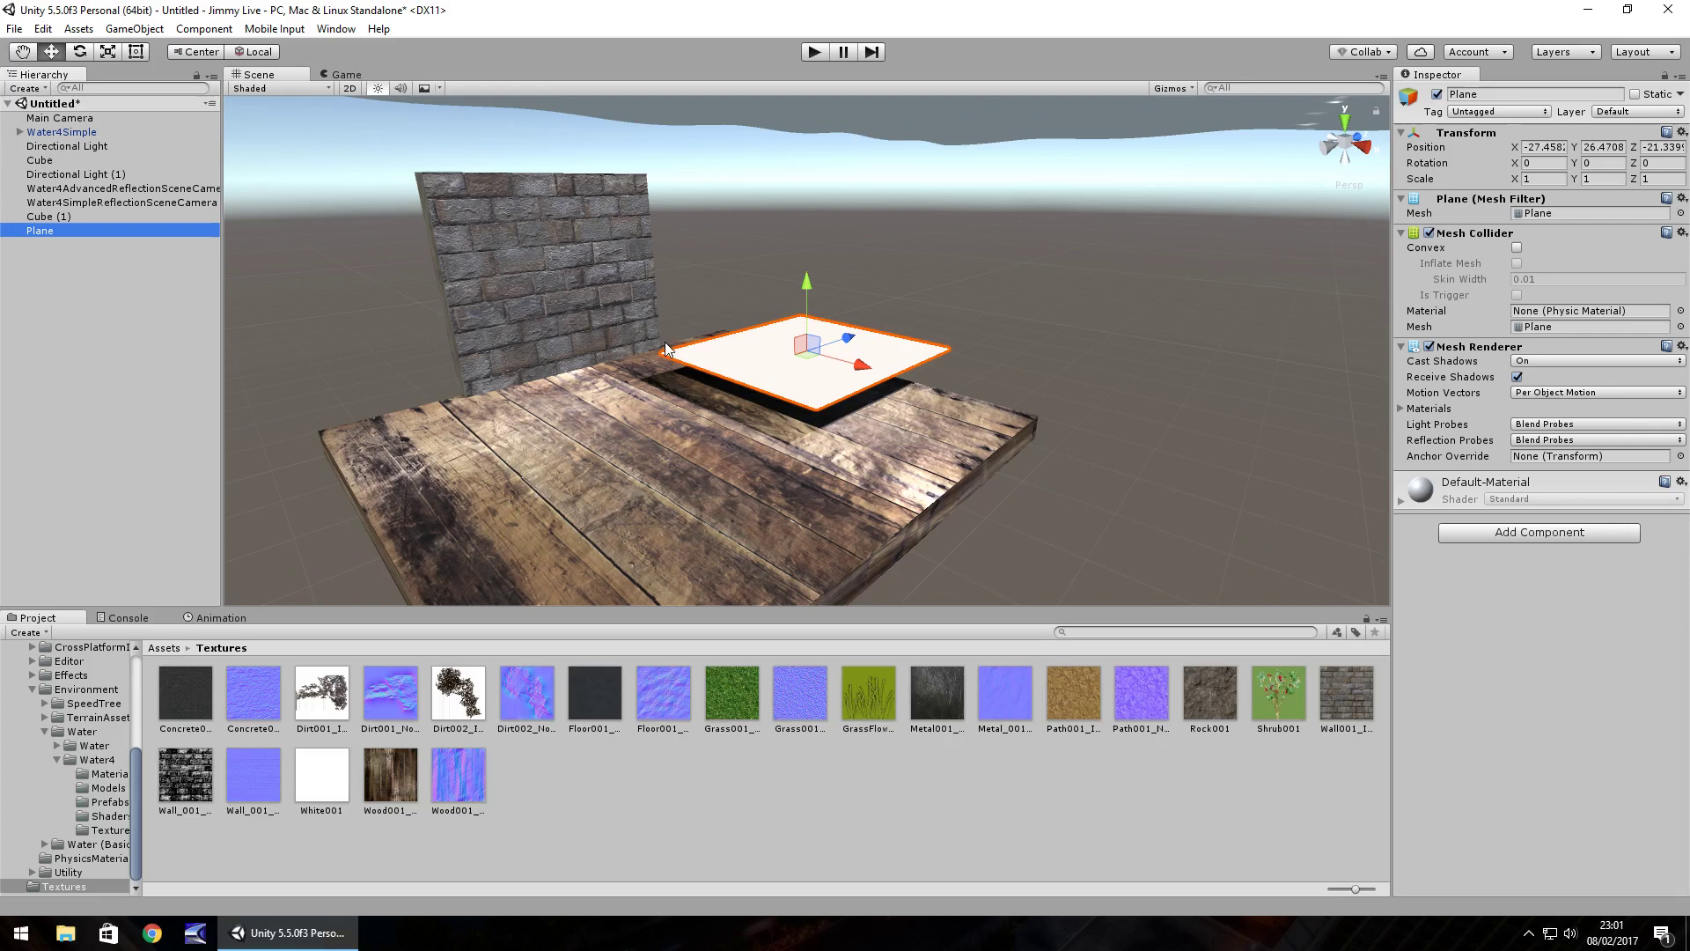
pyautogui.moveTo(666, 349); pyautogui.dragTo(669, 351)
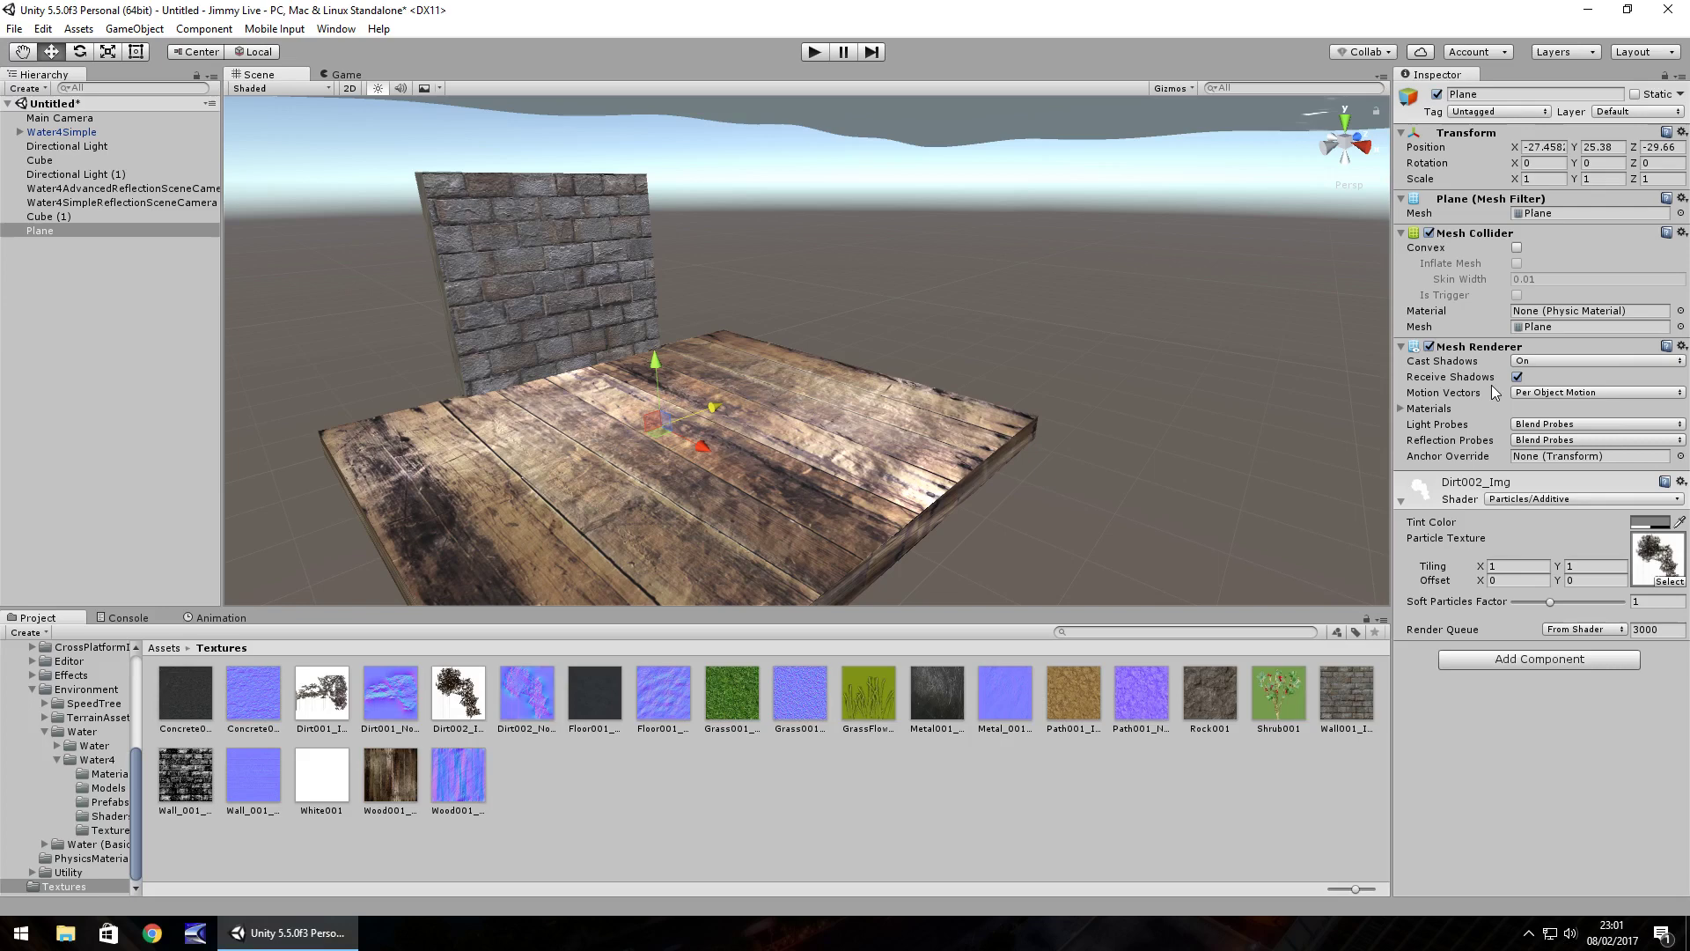
# Set the dirt-textured plane's scale to 2 along X and Z.
pyautogui.click(1539, 178)
pyautogui.write('5')
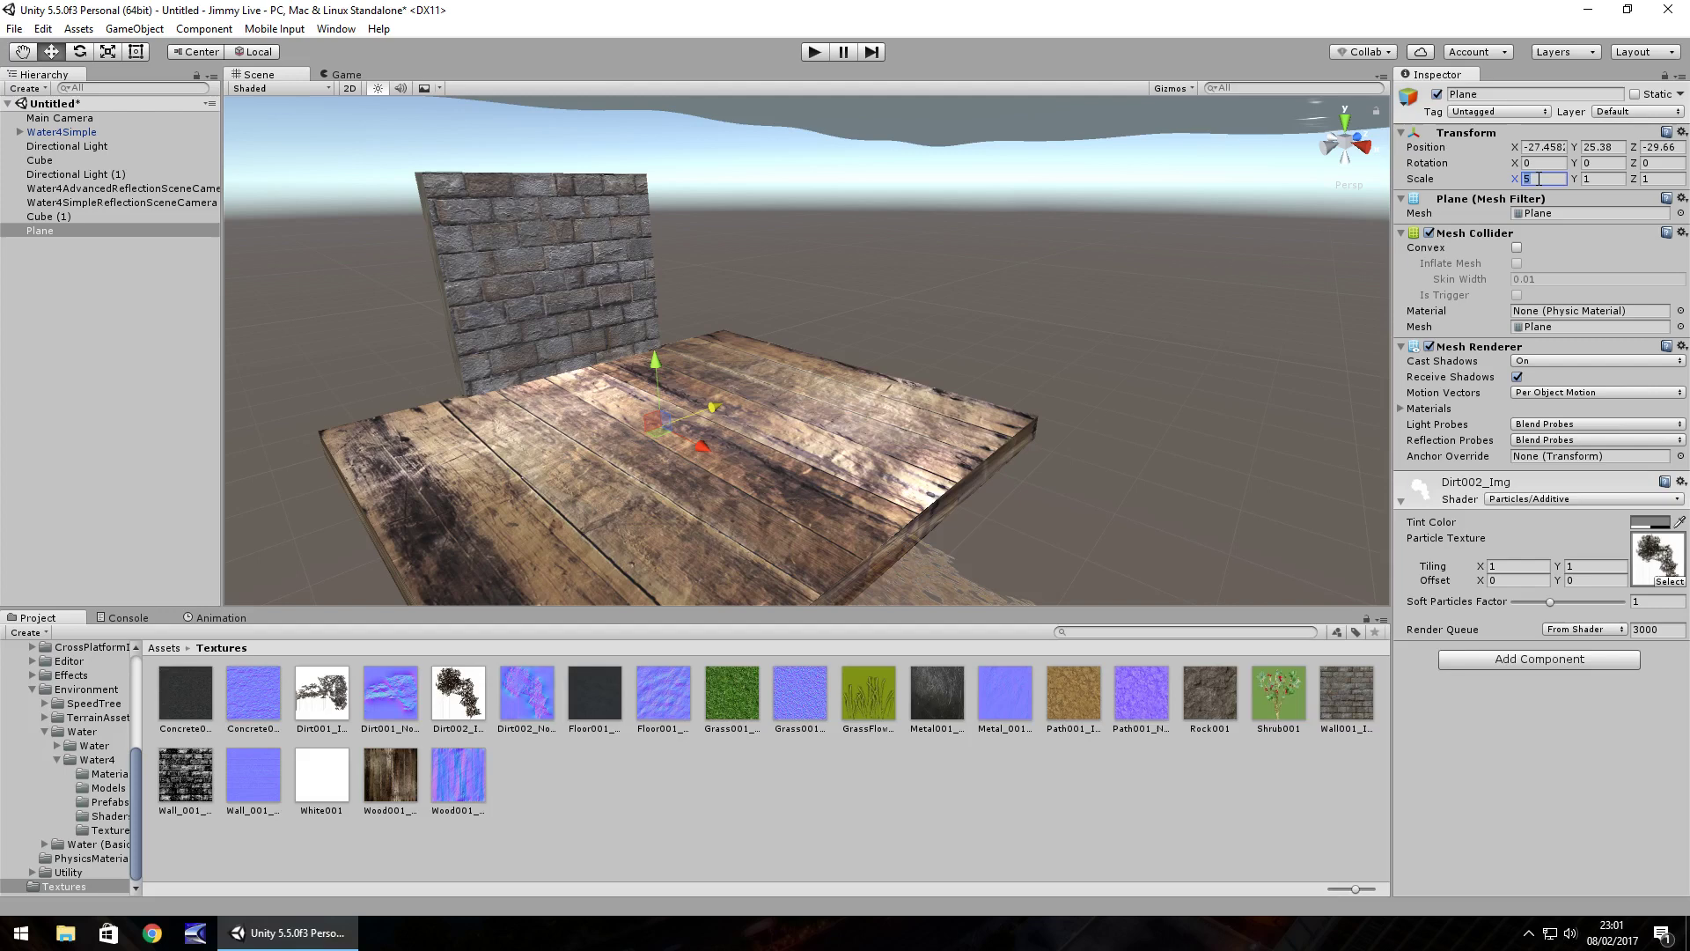
pyautogui.press('BackSpace')
pyautogui.write('2')
pyautogui.press('Tab')
pyautogui.press('Tab')
pyautogui.write('2')
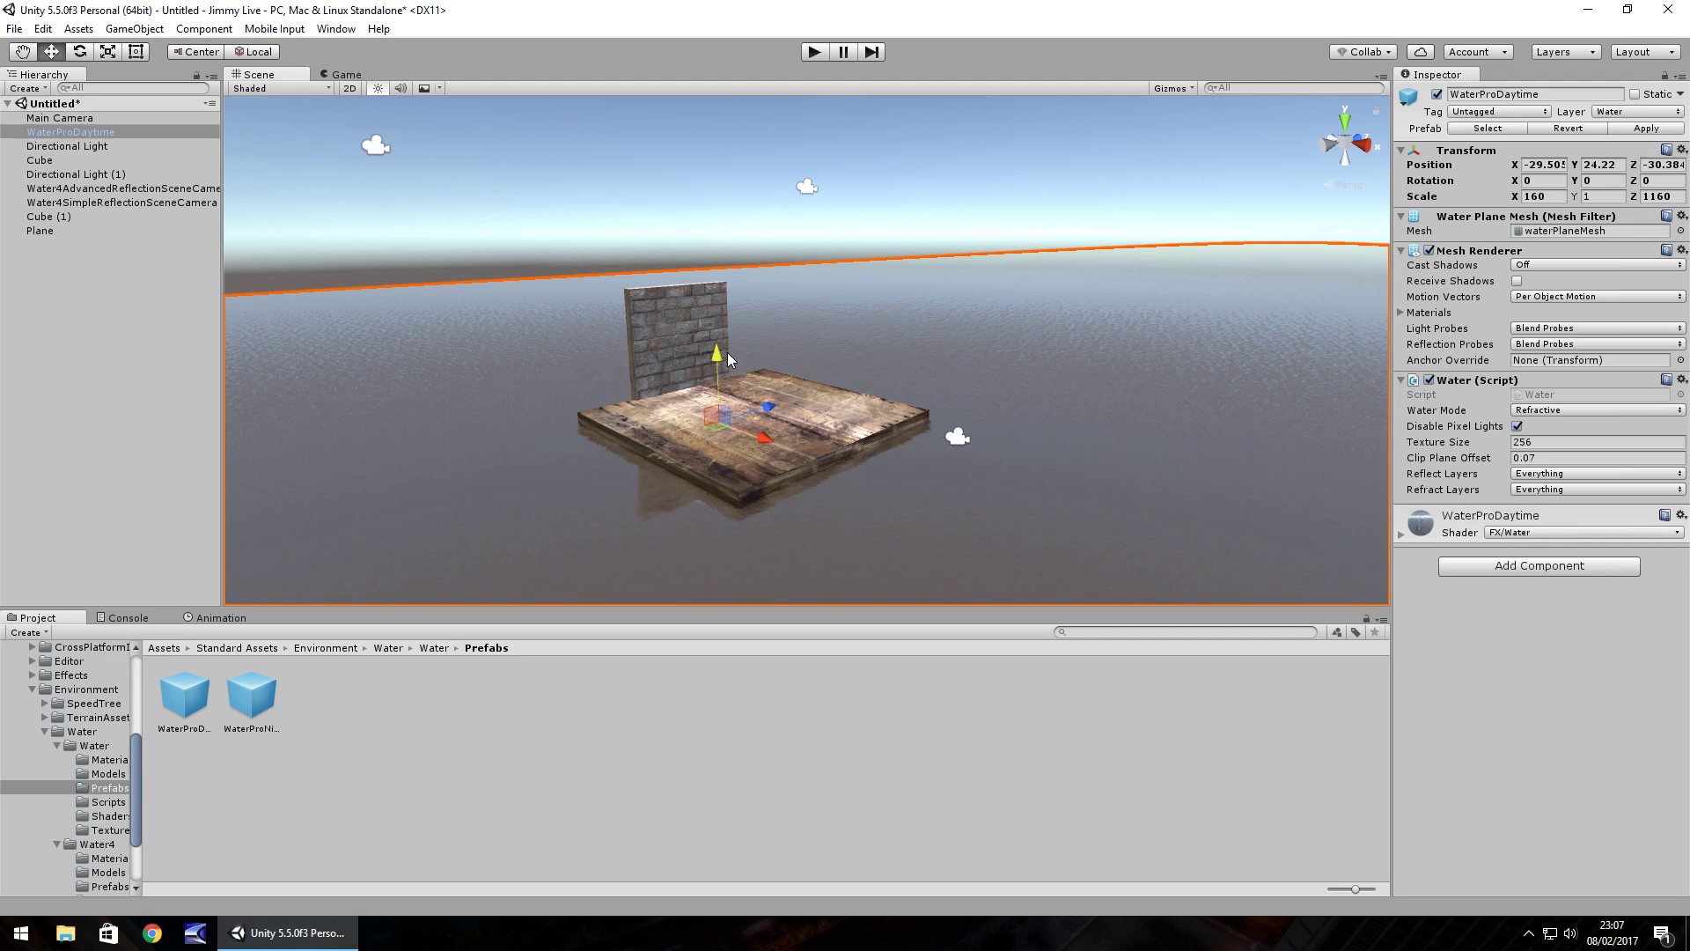
# Place the FPSController prefab on the wooden floor and play-test the scene from its viewpoint.
pyautogui.scroll(5, 31, 796)
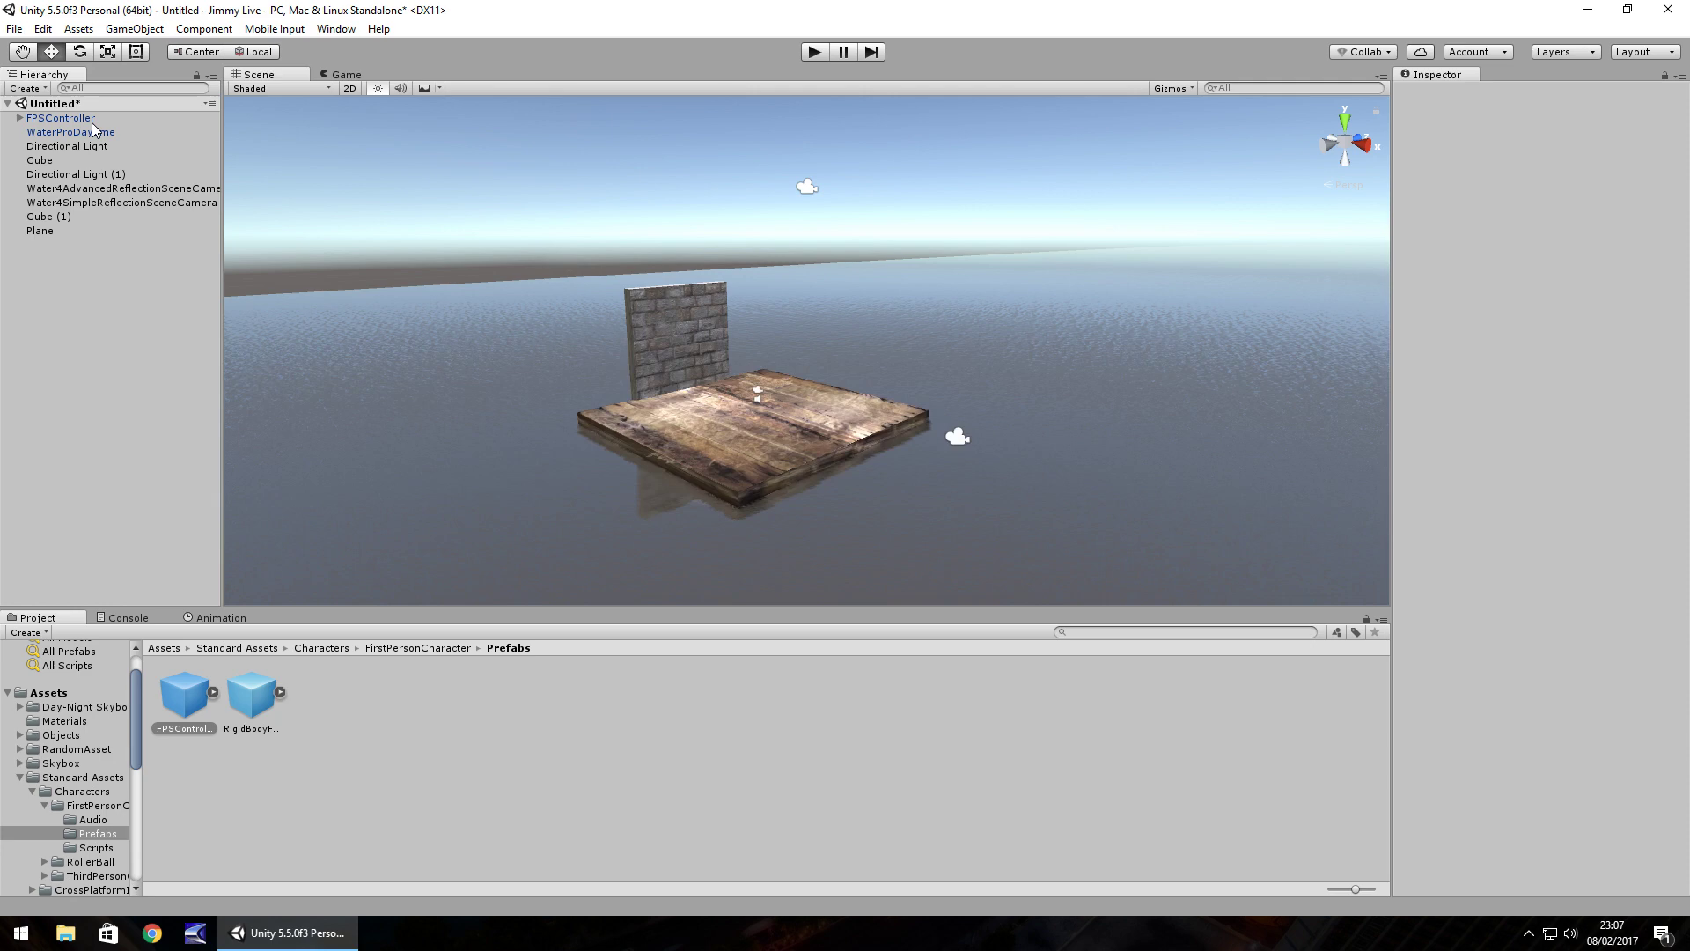
pyautogui.hotkey('ctrl', 'p')
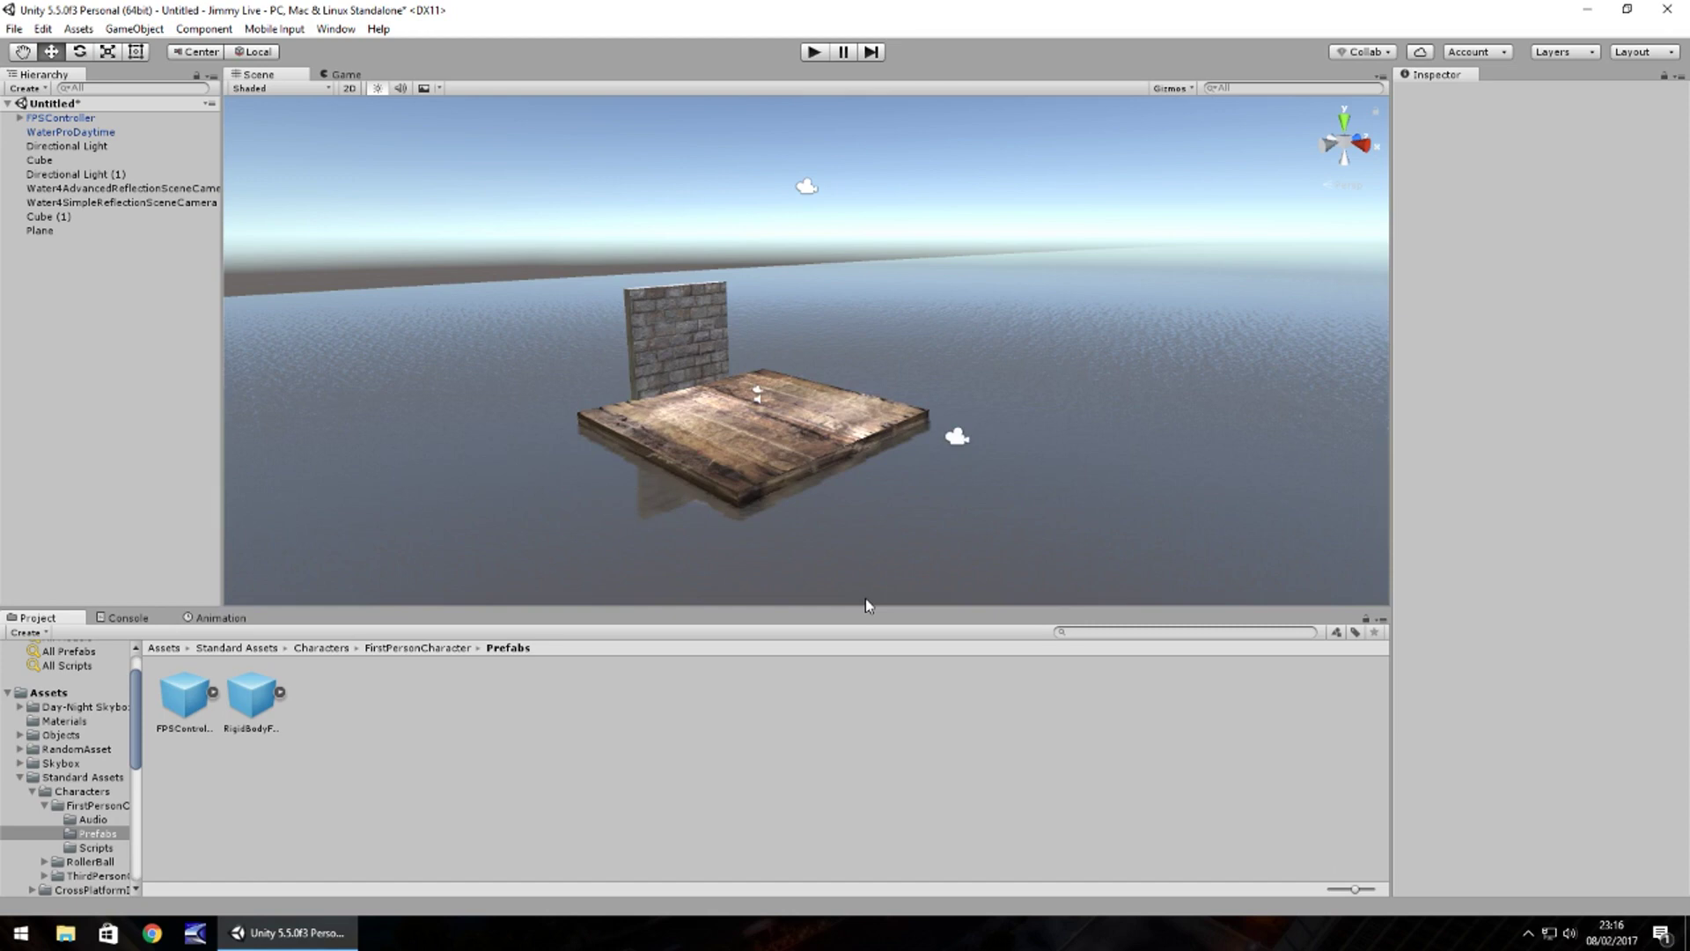
pyautogui.hotkey('ctrl', 'p')
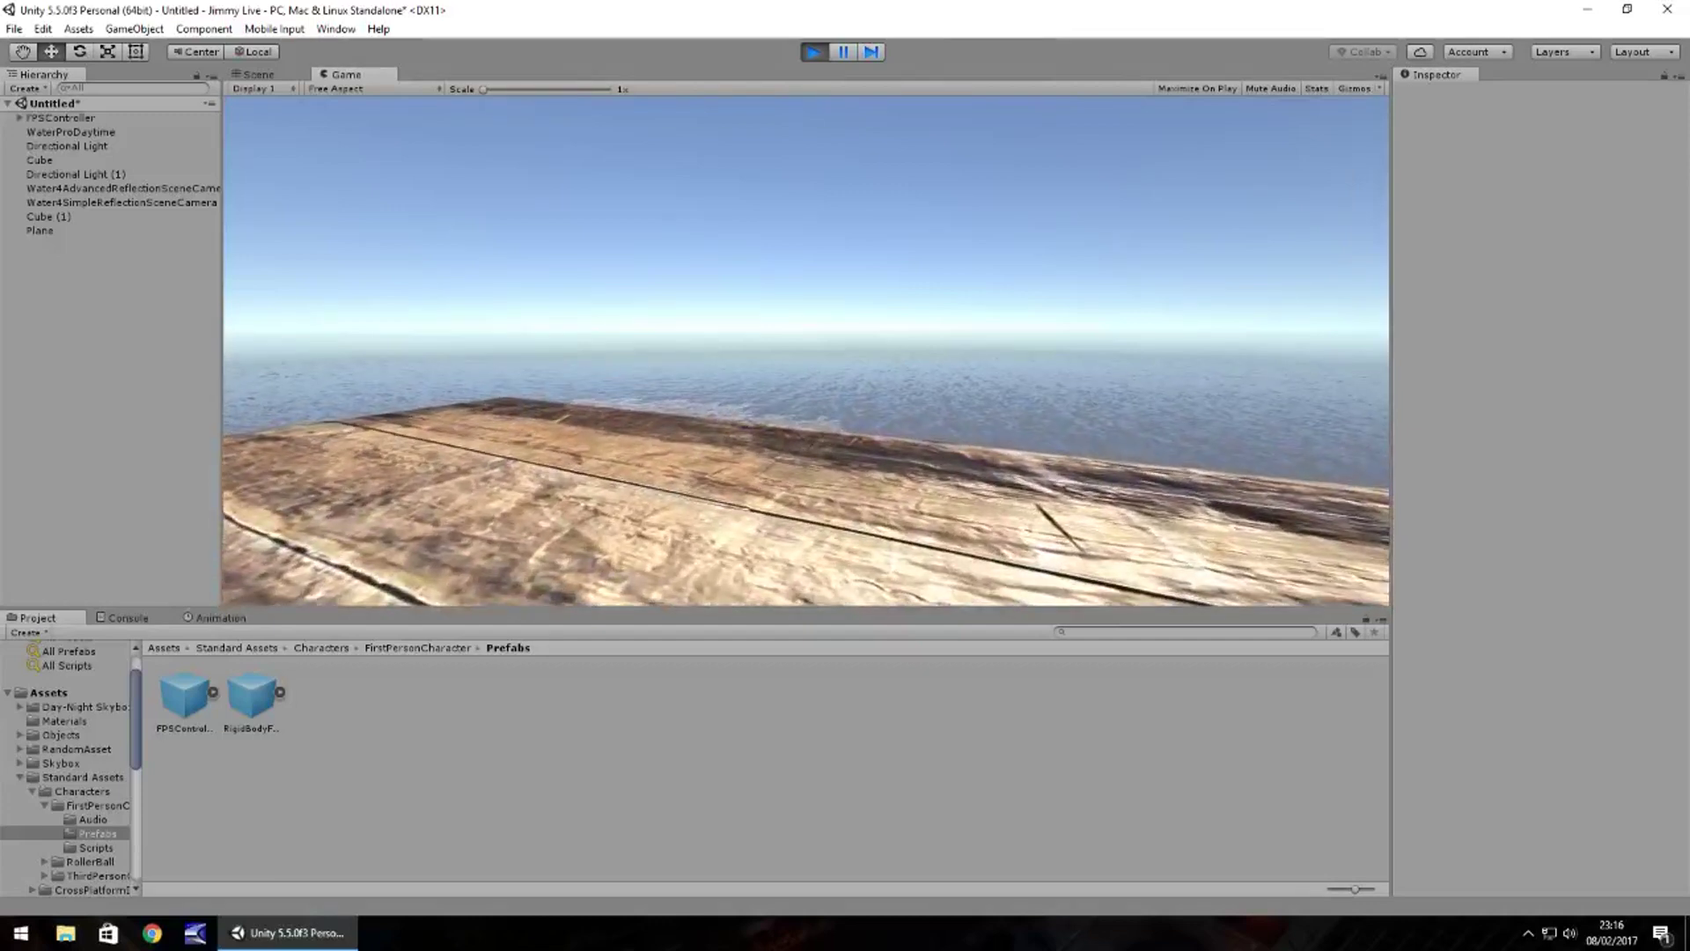
pyautogui.hotkey('ctrl', 'p')
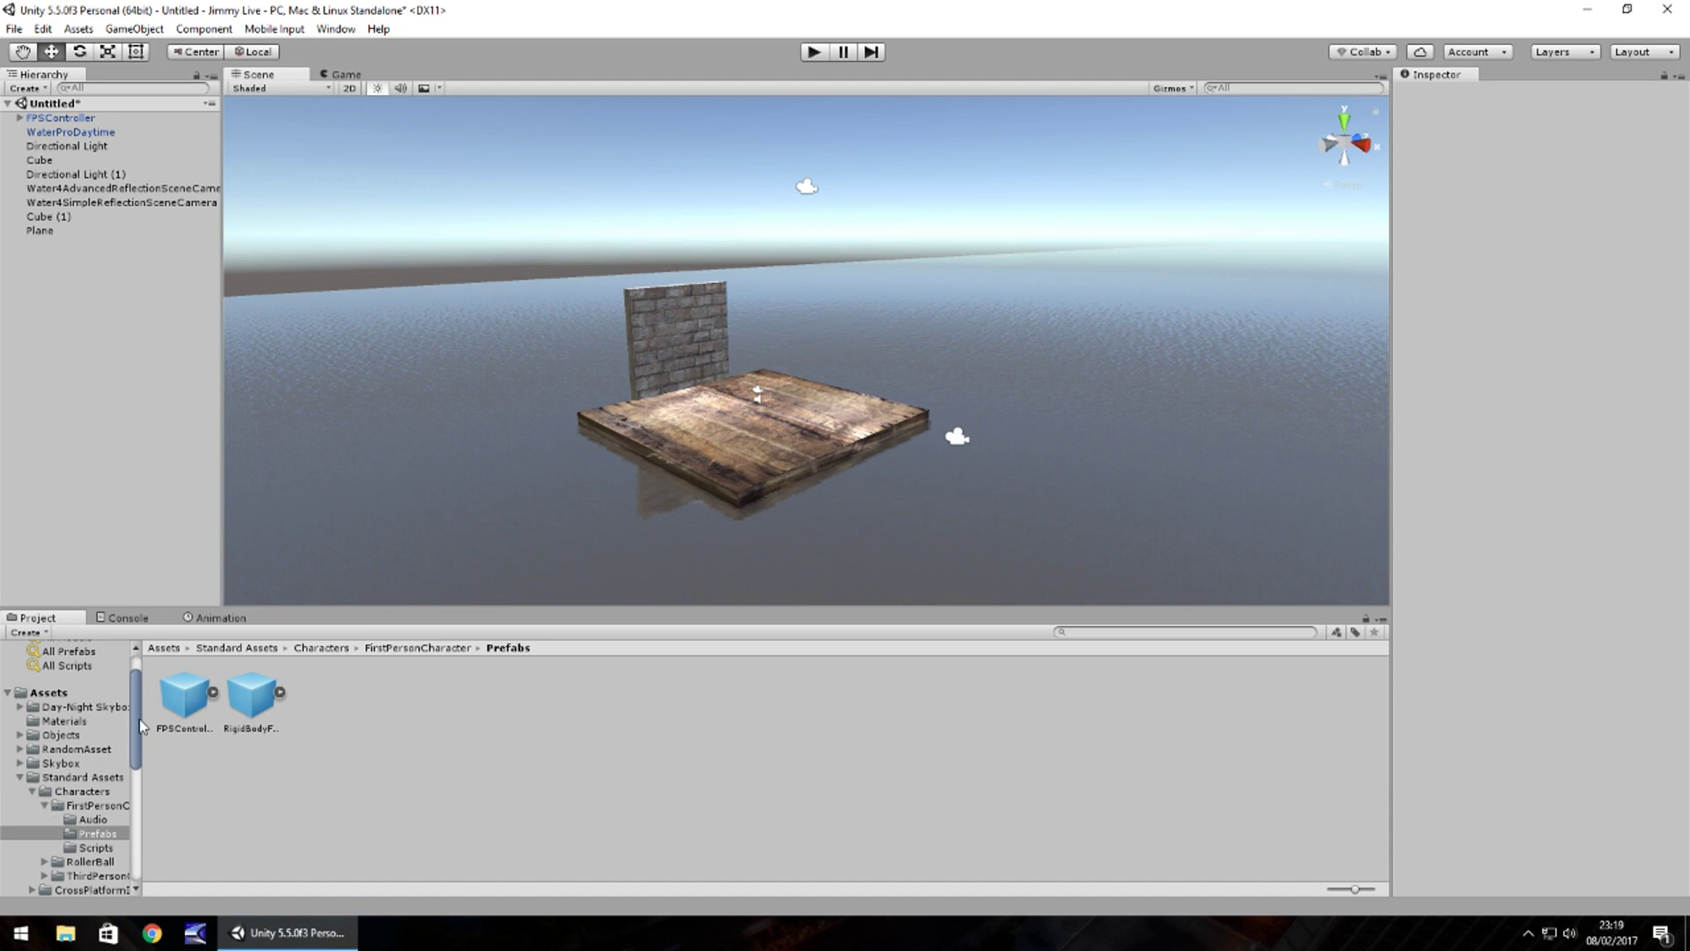
# Browse the project's asset folders, collapse Standard Assets and open the Objects folder.
pyautogui.moveTo(137, 724); pyautogui.dragTo(129, 814)
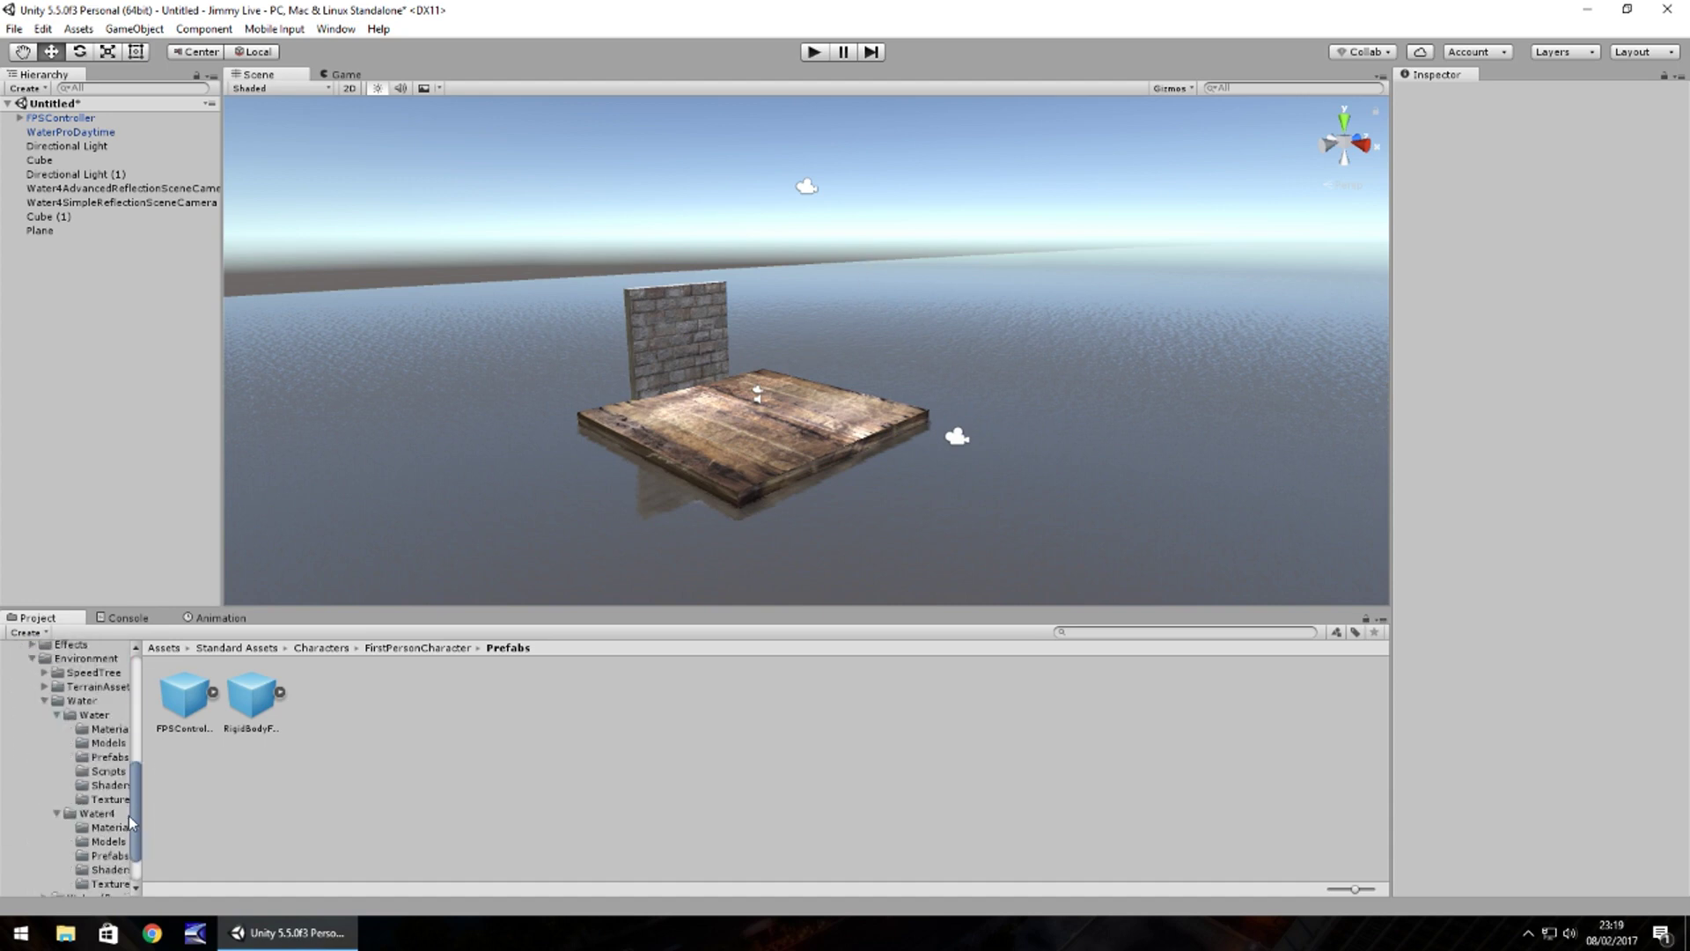
pyautogui.scroll(2, 70, 725)
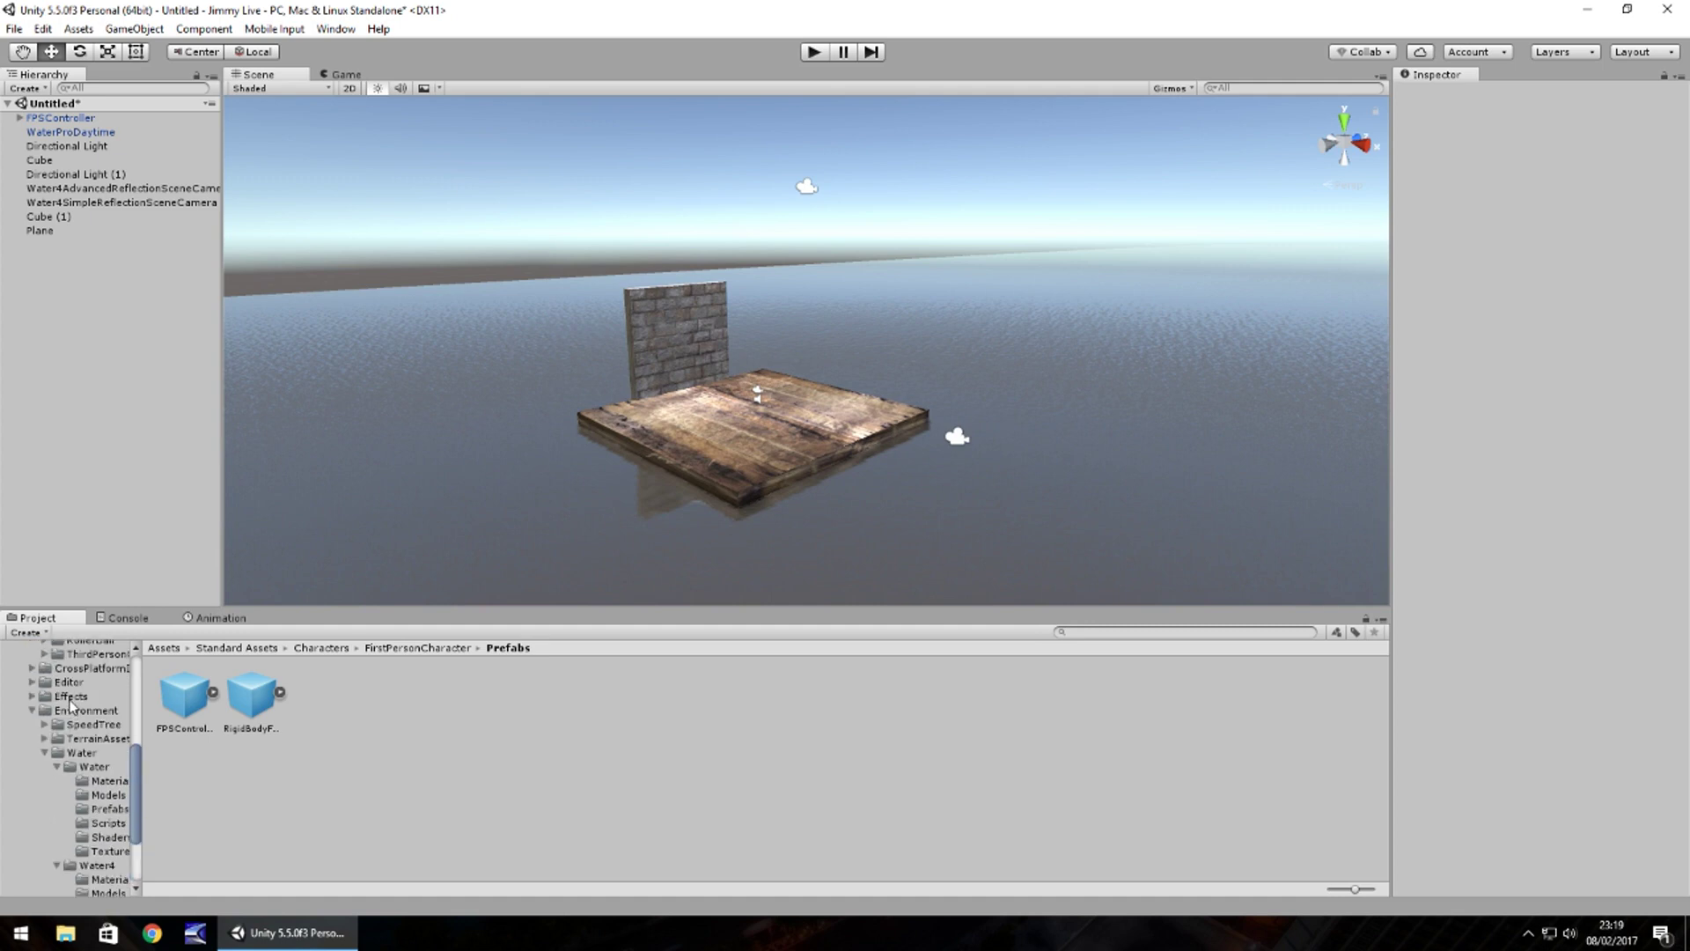
pyautogui.scroll(-2, 72, 707)
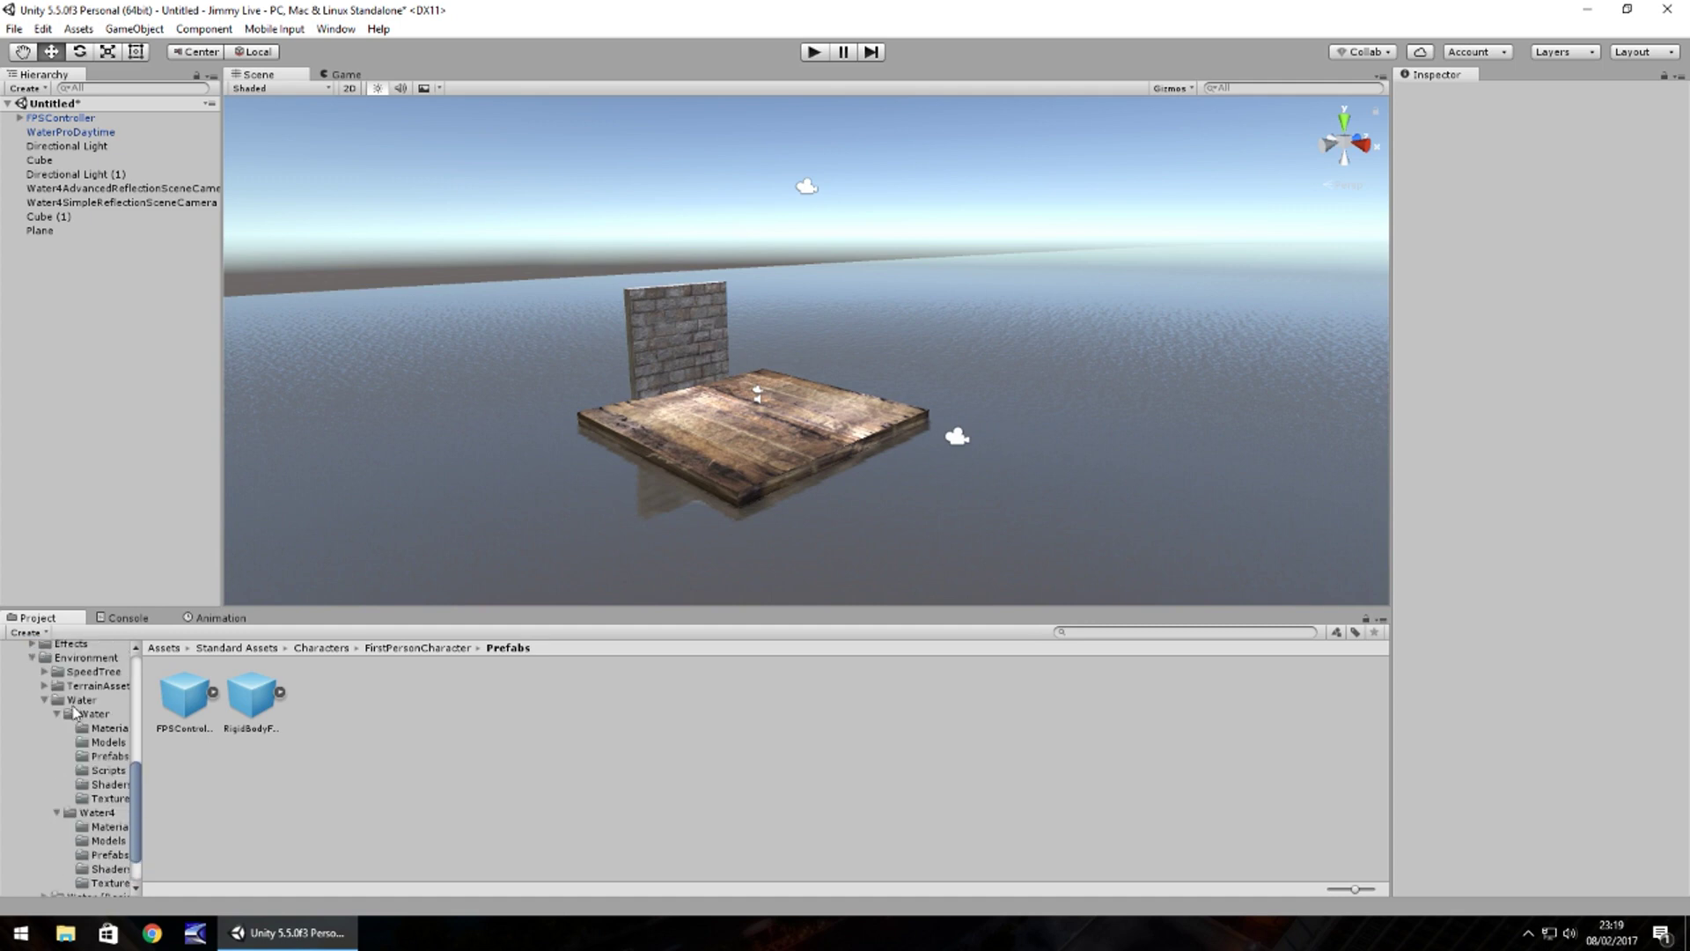
pyautogui.scroll(6, 74, 711)
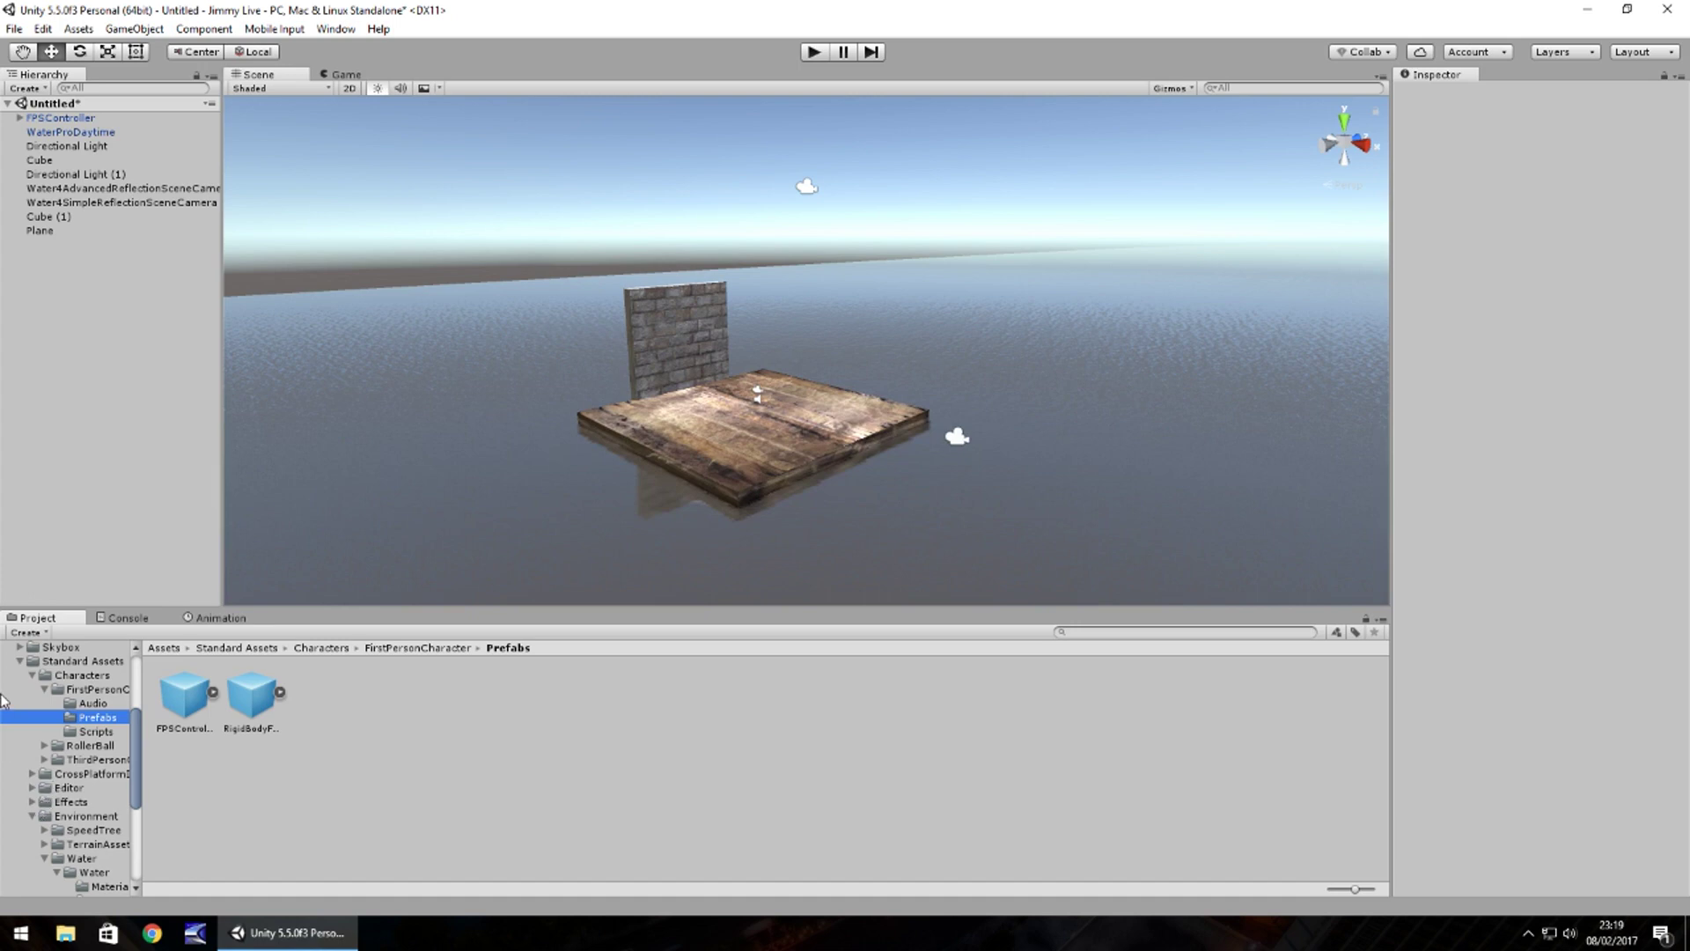
pyautogui.click(20, 660)
pyautogui.click(50, 773)
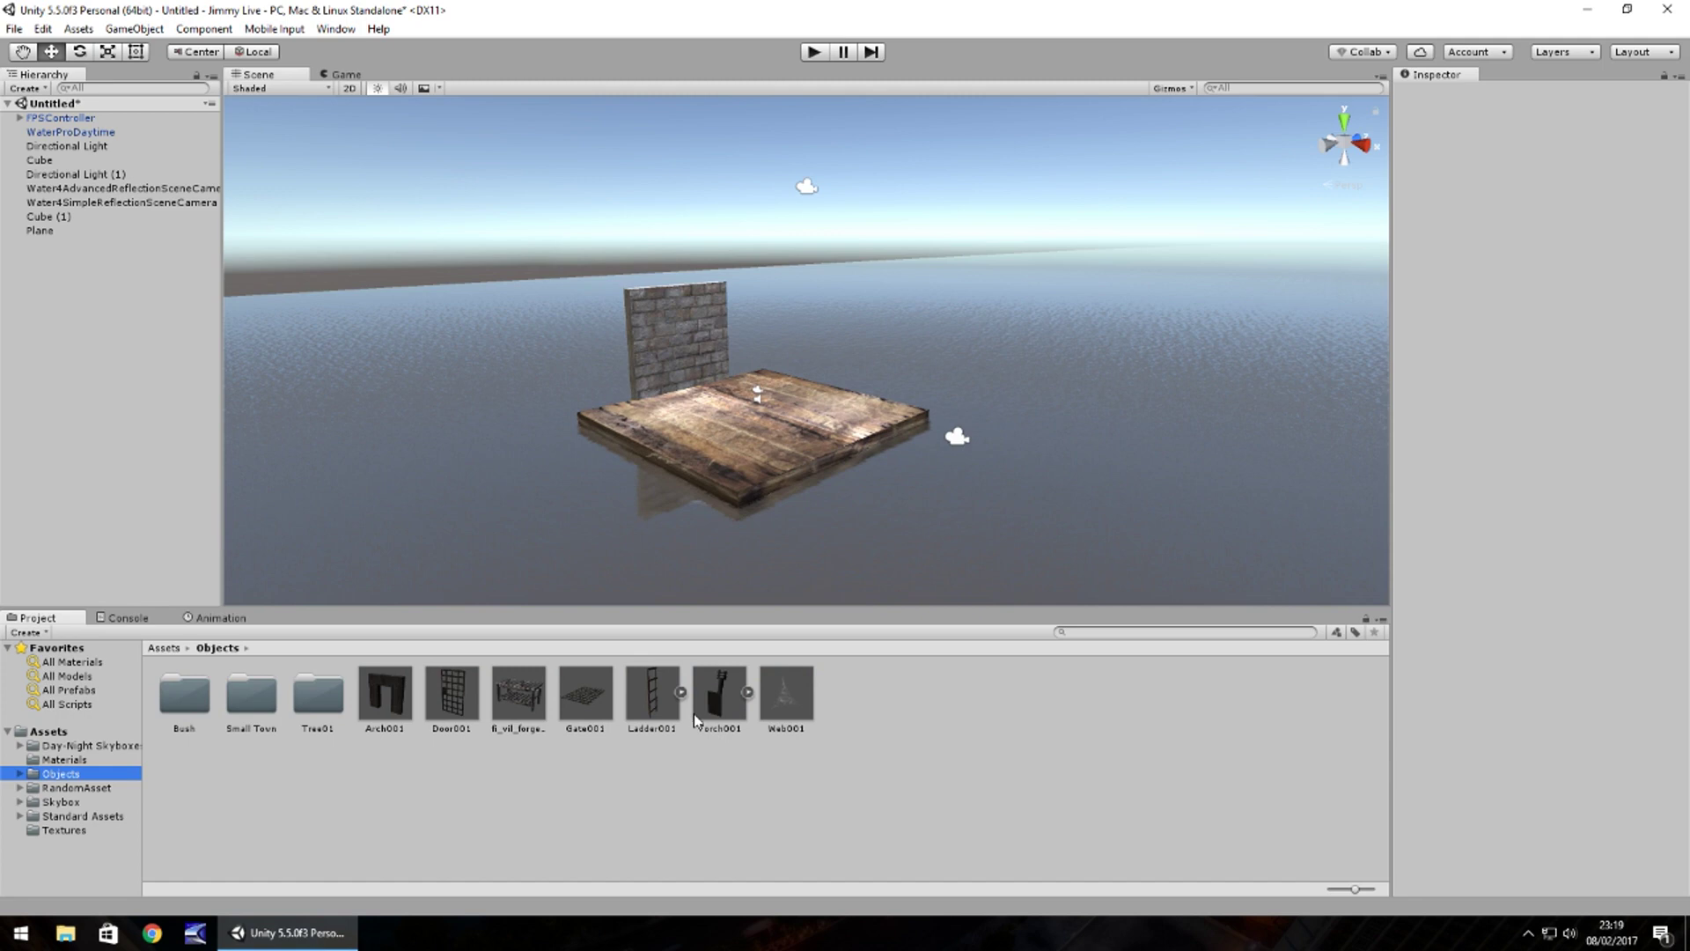
# Delete the WaterProDaytime water plane and add a Terrain object to the scene.
pyautogui.click(442, 440)
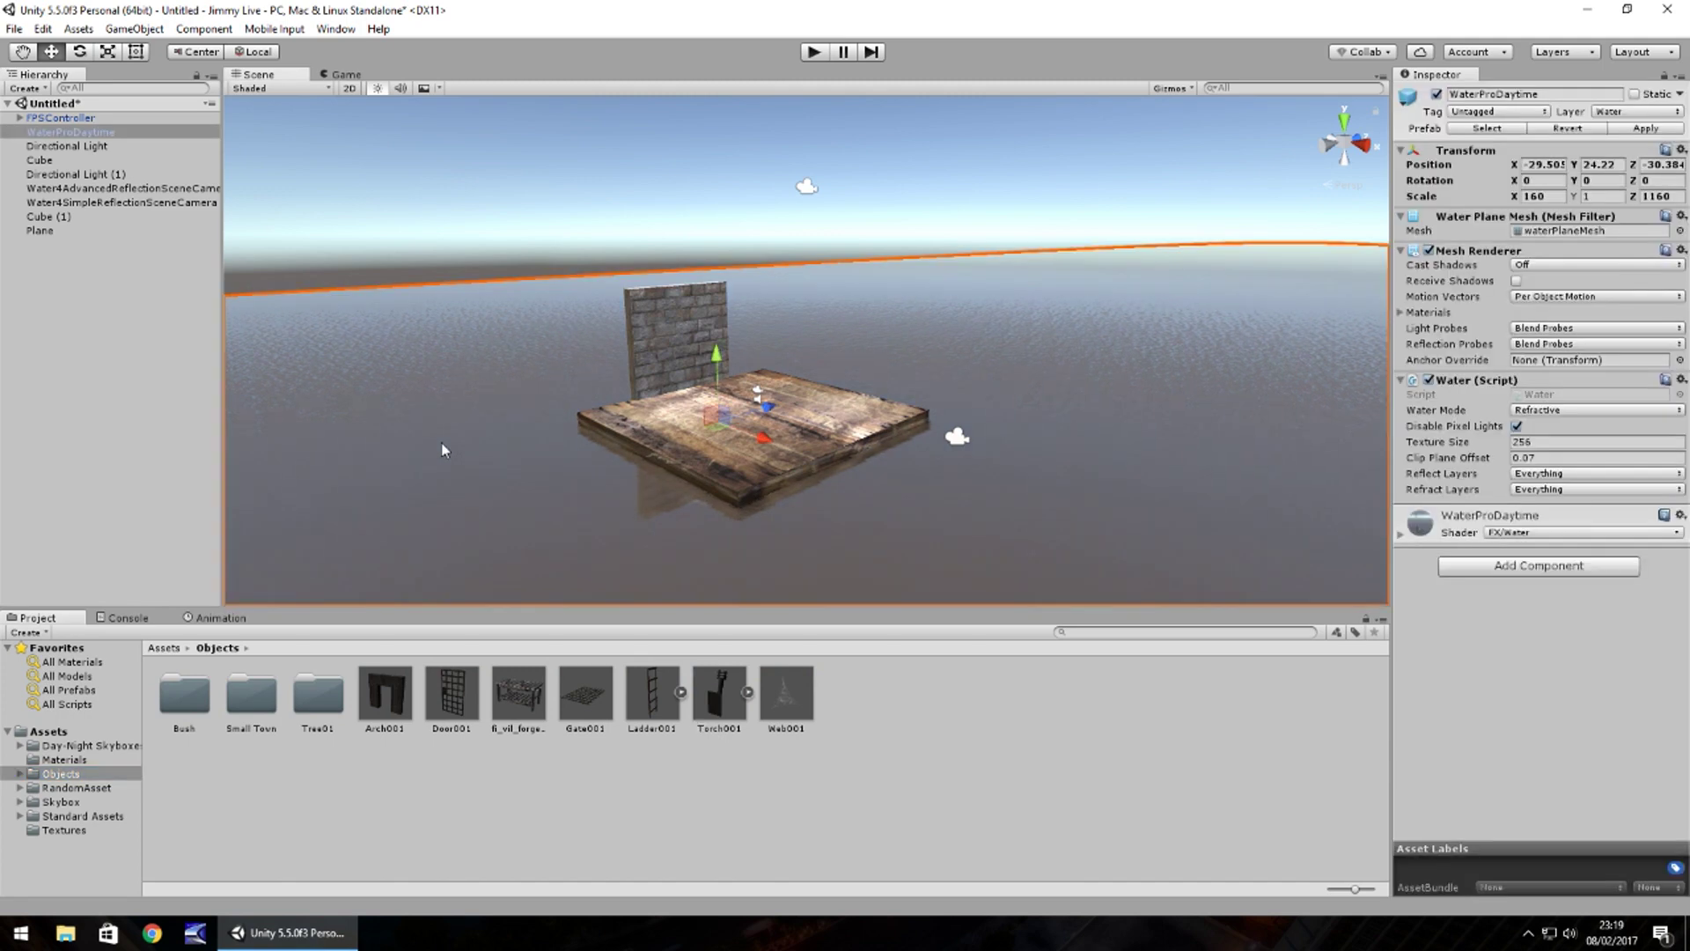
pyautogui.press('Delete')
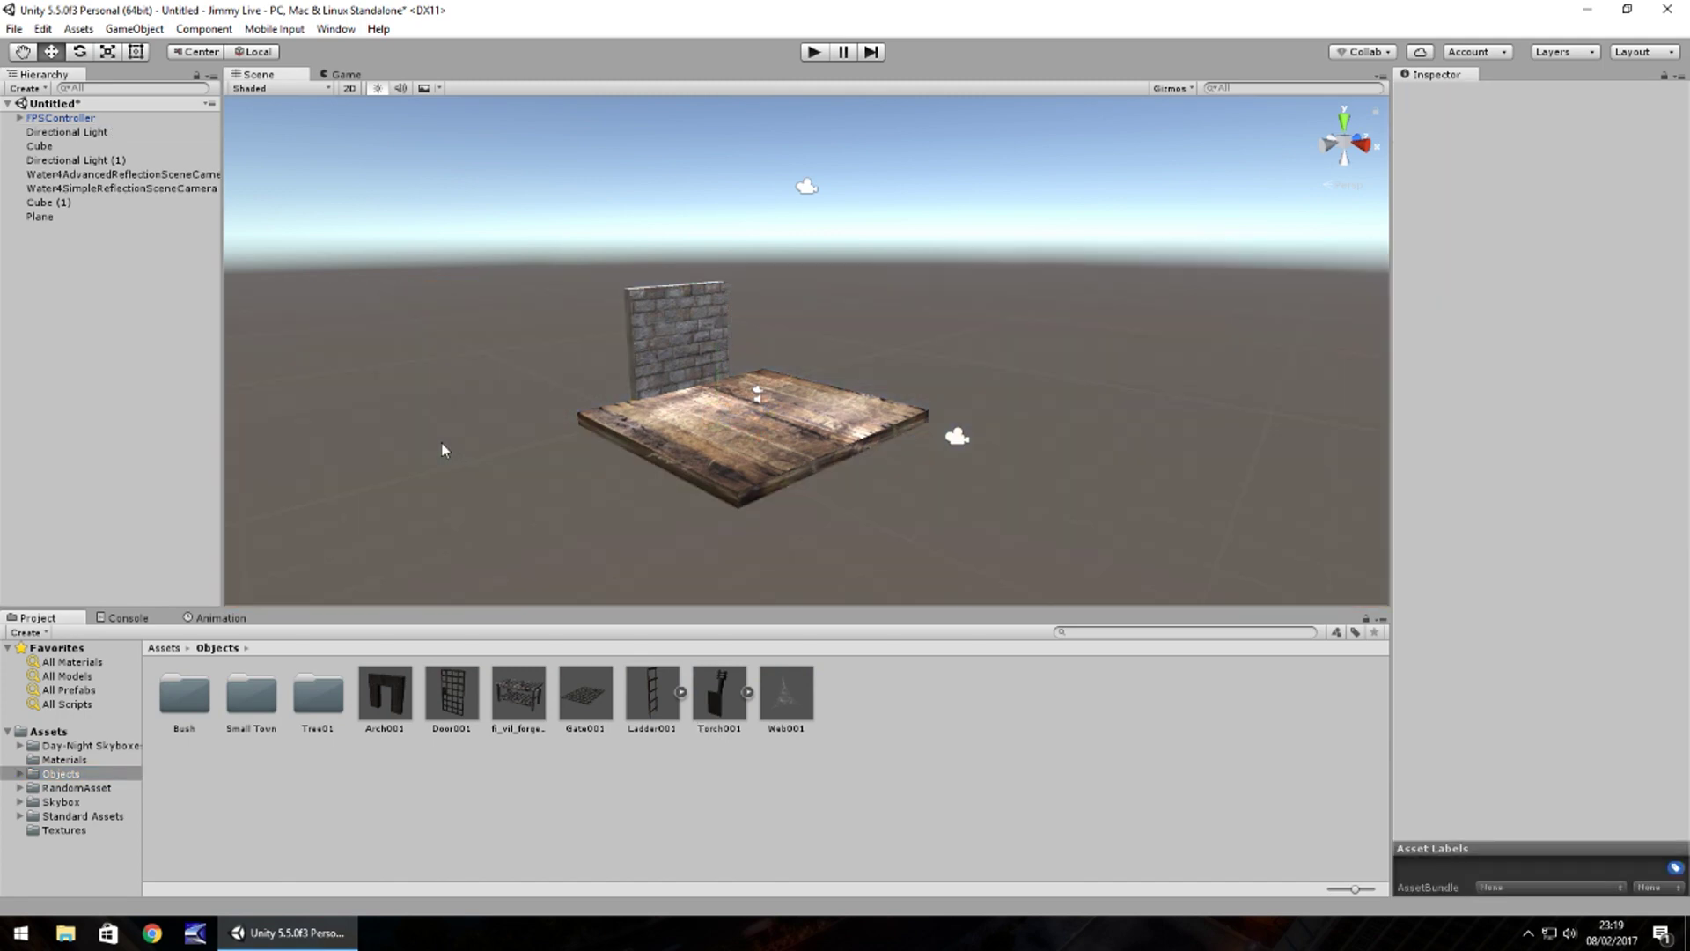
pyautogui.click(134, 28)
pyautogui.moveTo(180, 87)
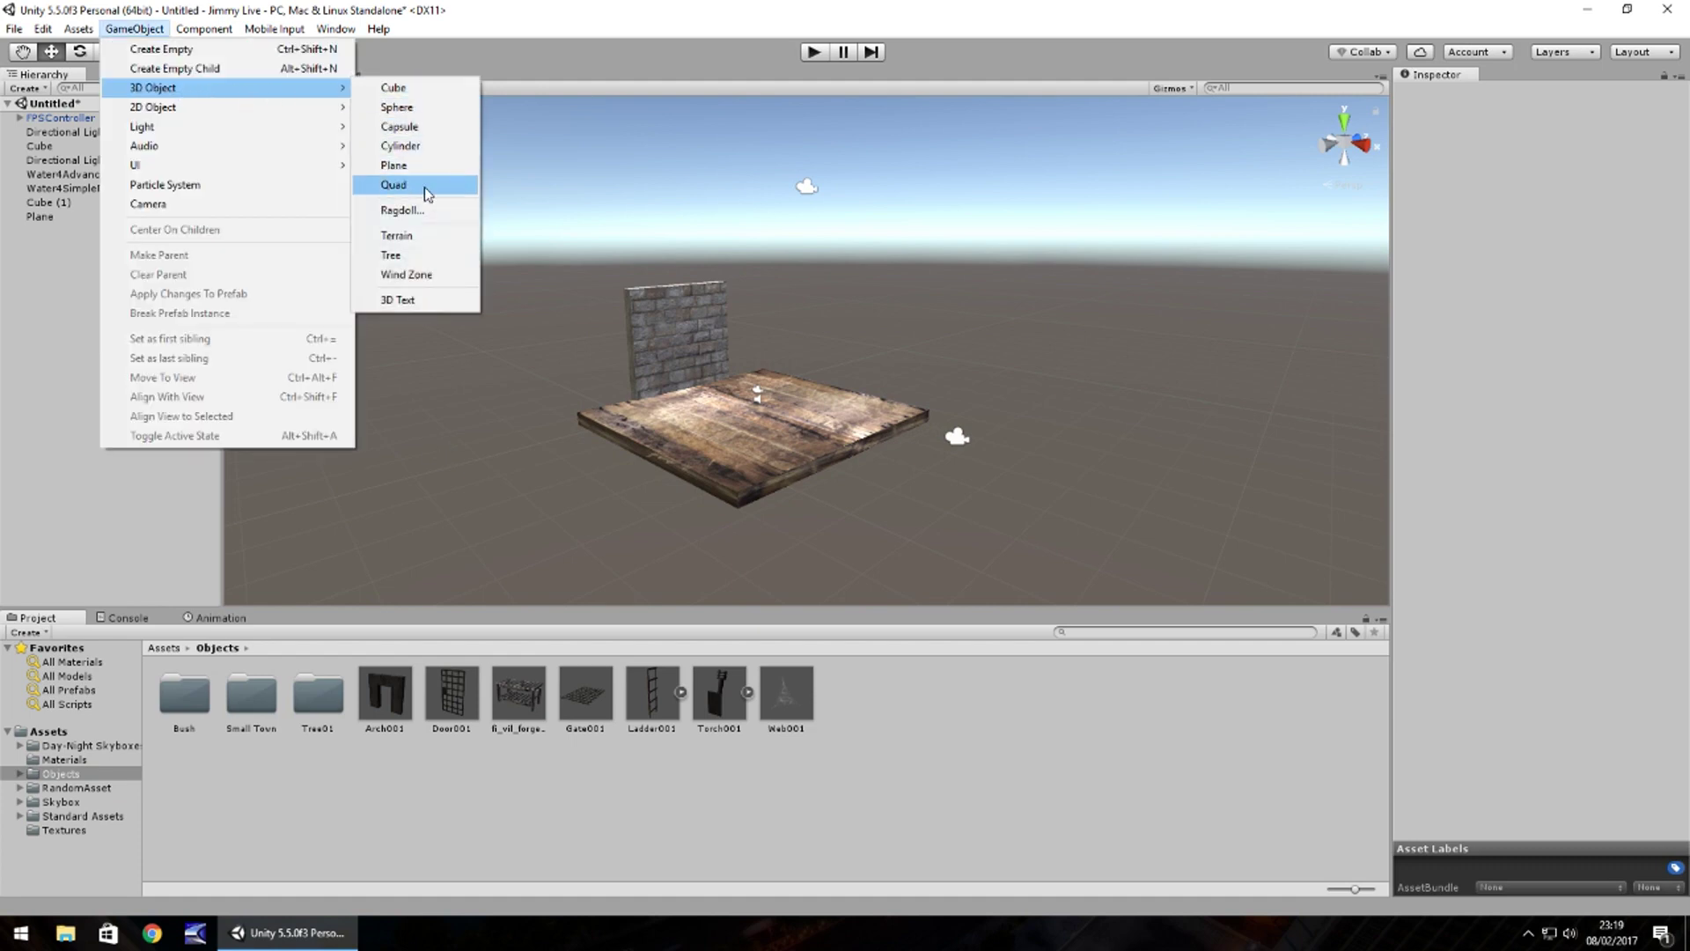
pyautogui.click(395, 235)
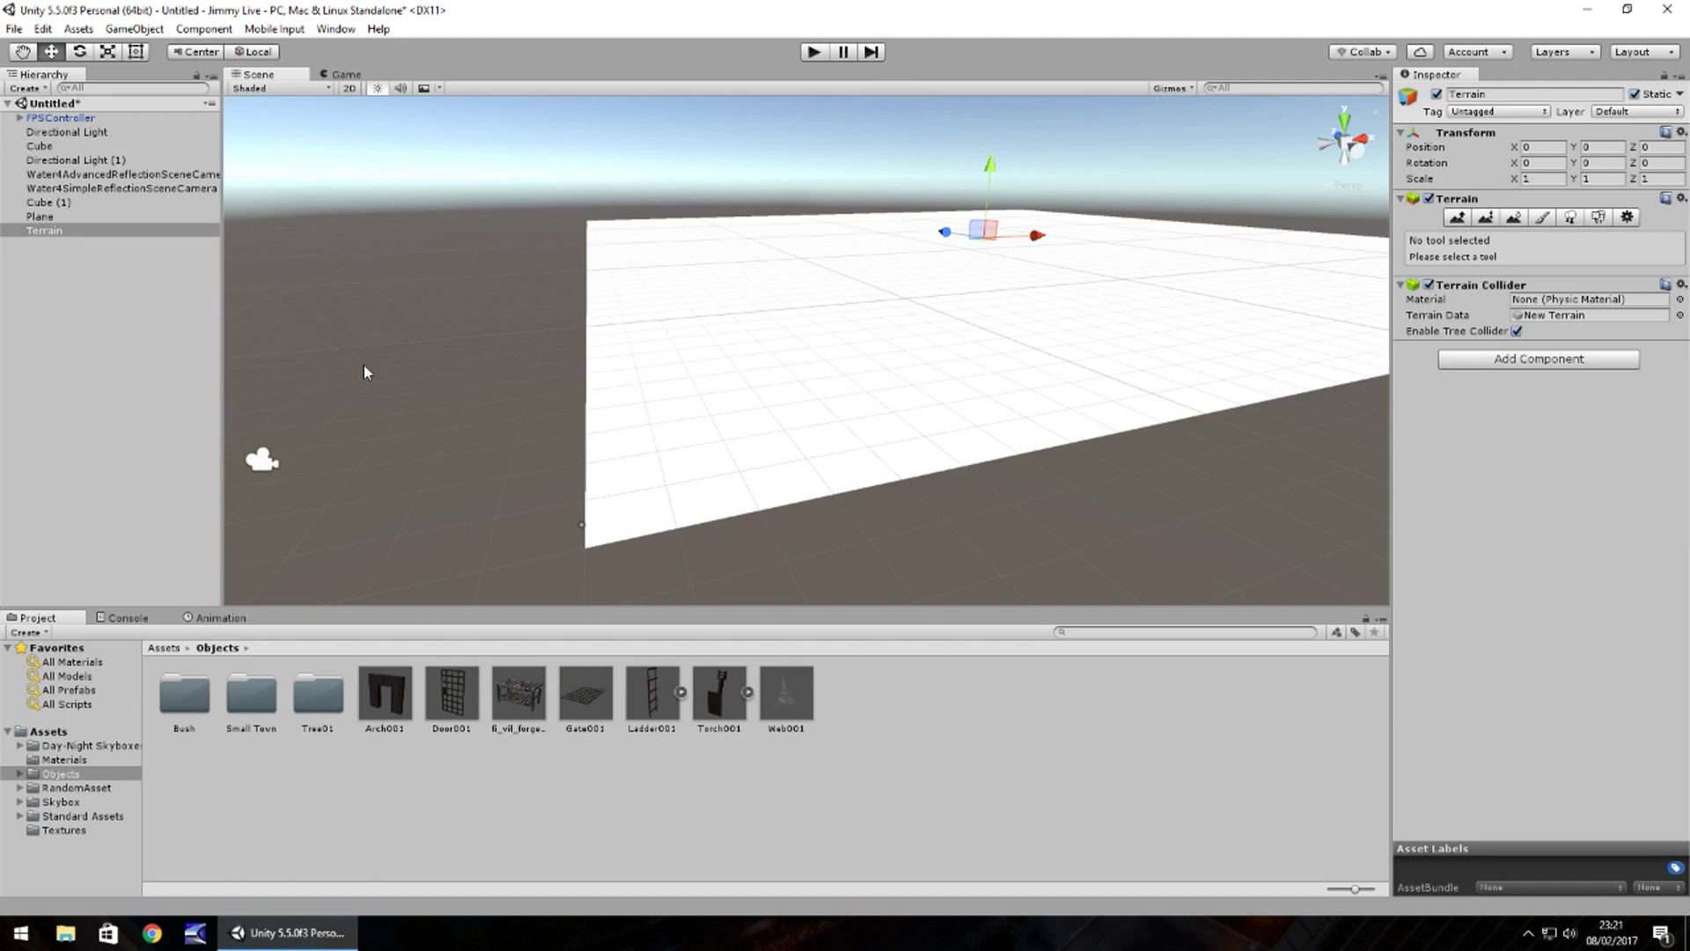
# Add the Grass001 texture with its matching normal map as the terrain's base texture, keeping the size 15 × 15.
pyautogui.click(1541, 217)
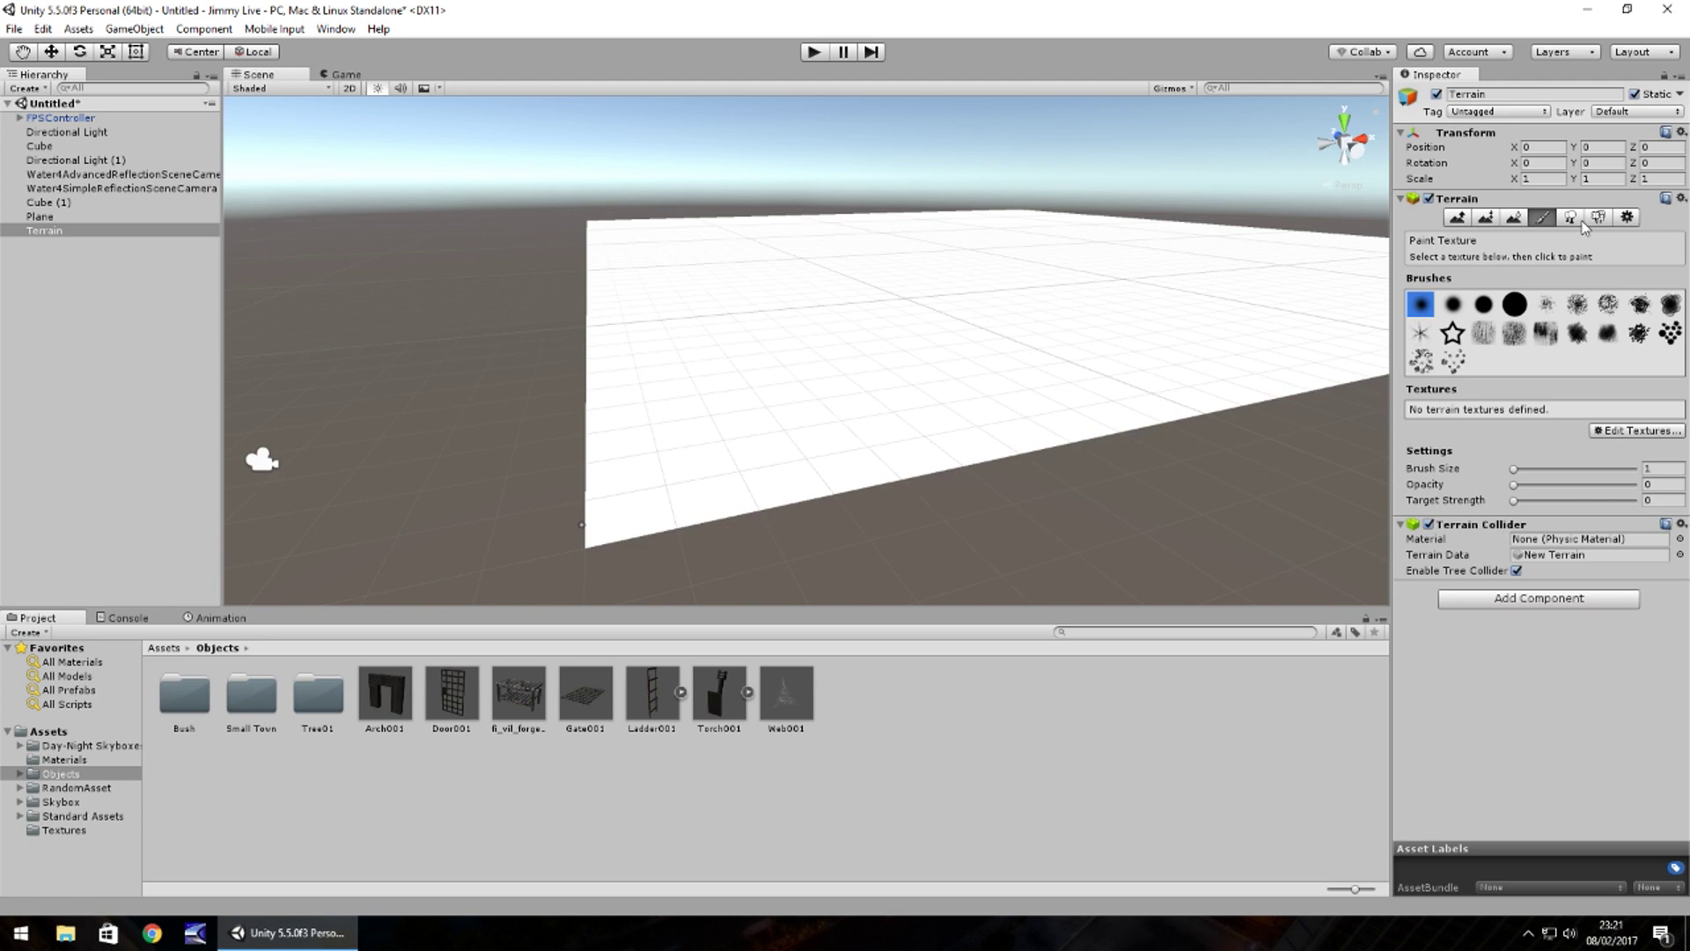
pyautogui.click(1637, 431)
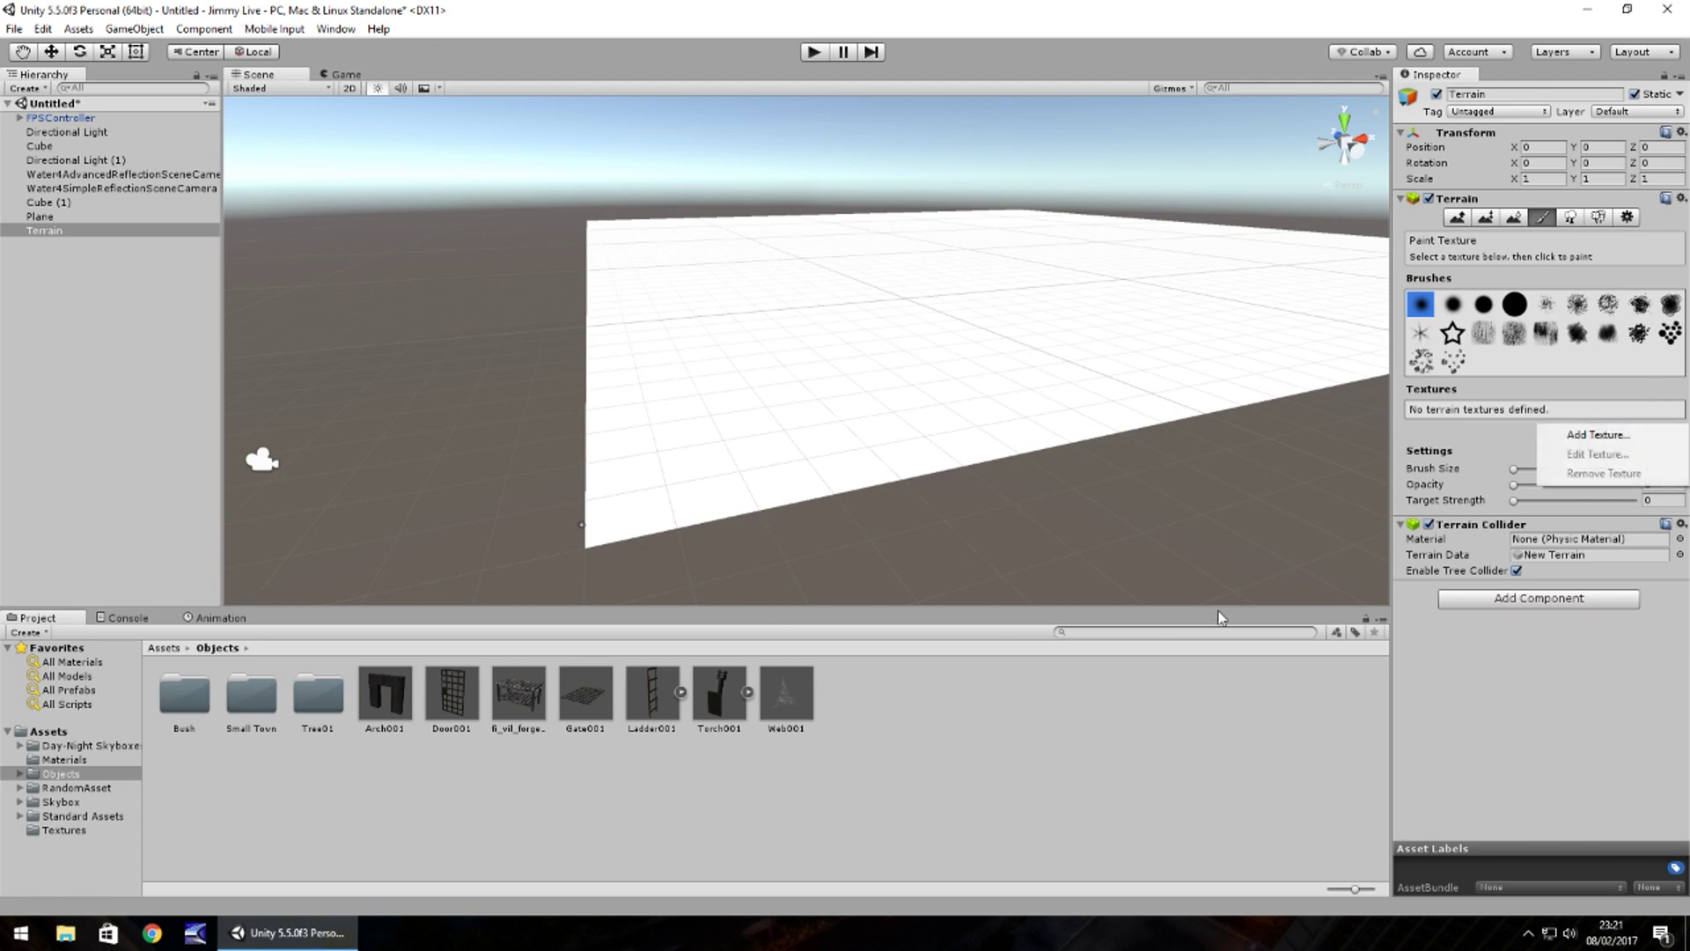
pyautogui.click(1595, 435)
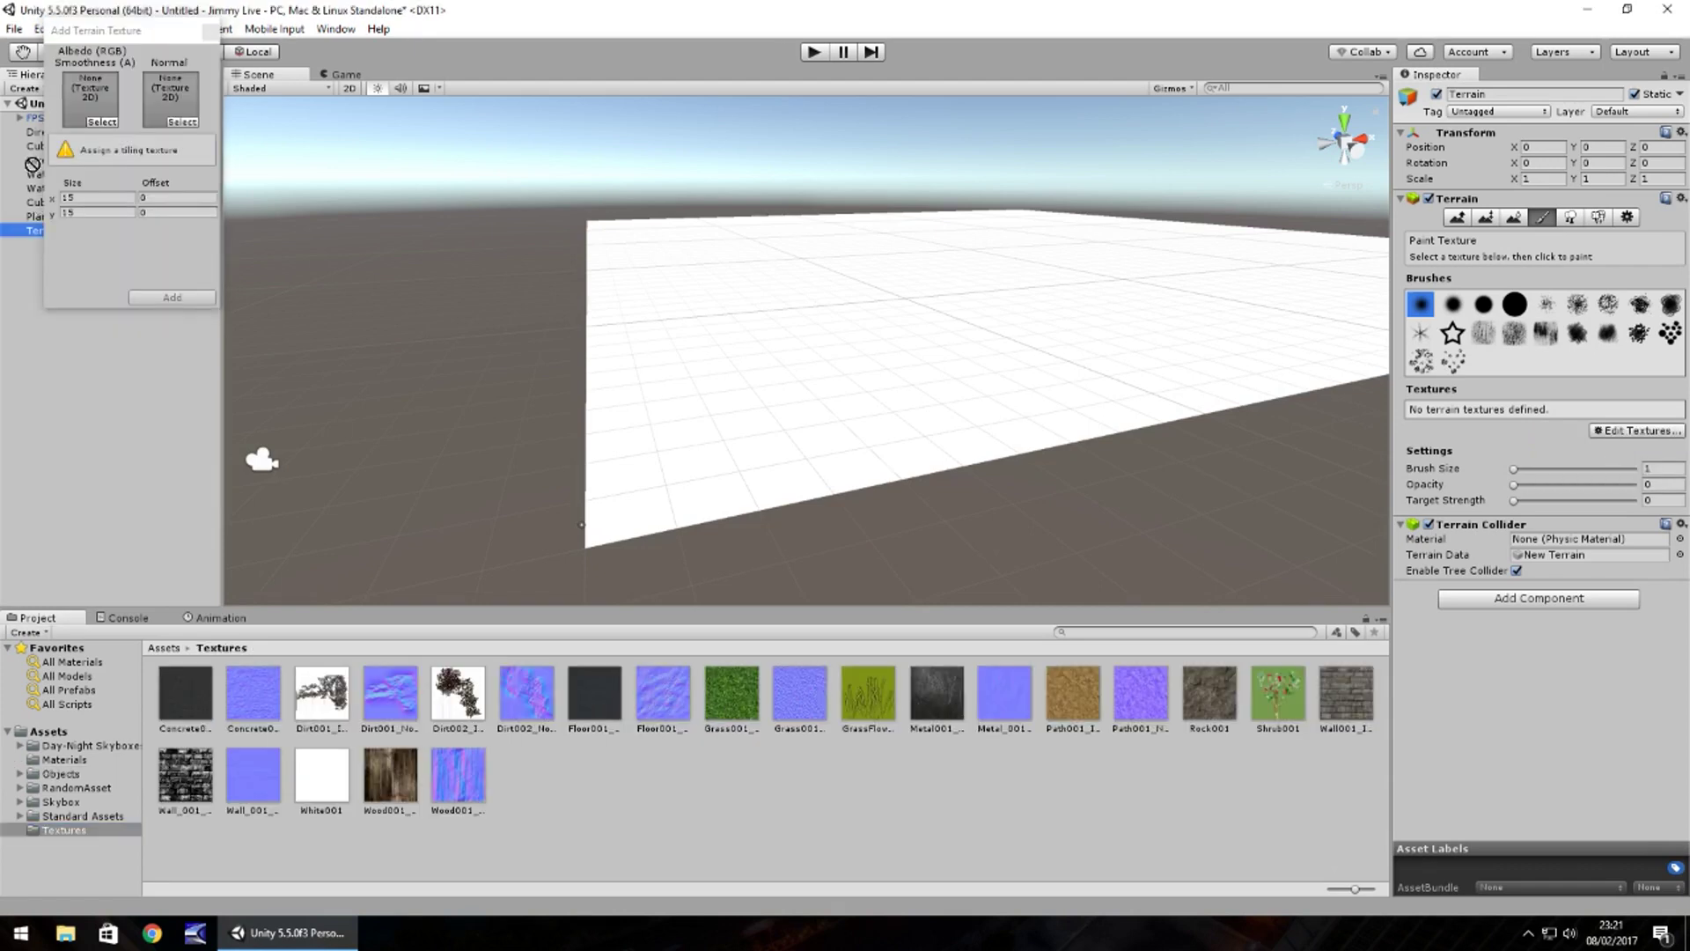
pyautogui.moveTo(731, 695); pyautogui.dragTo(91, 97)
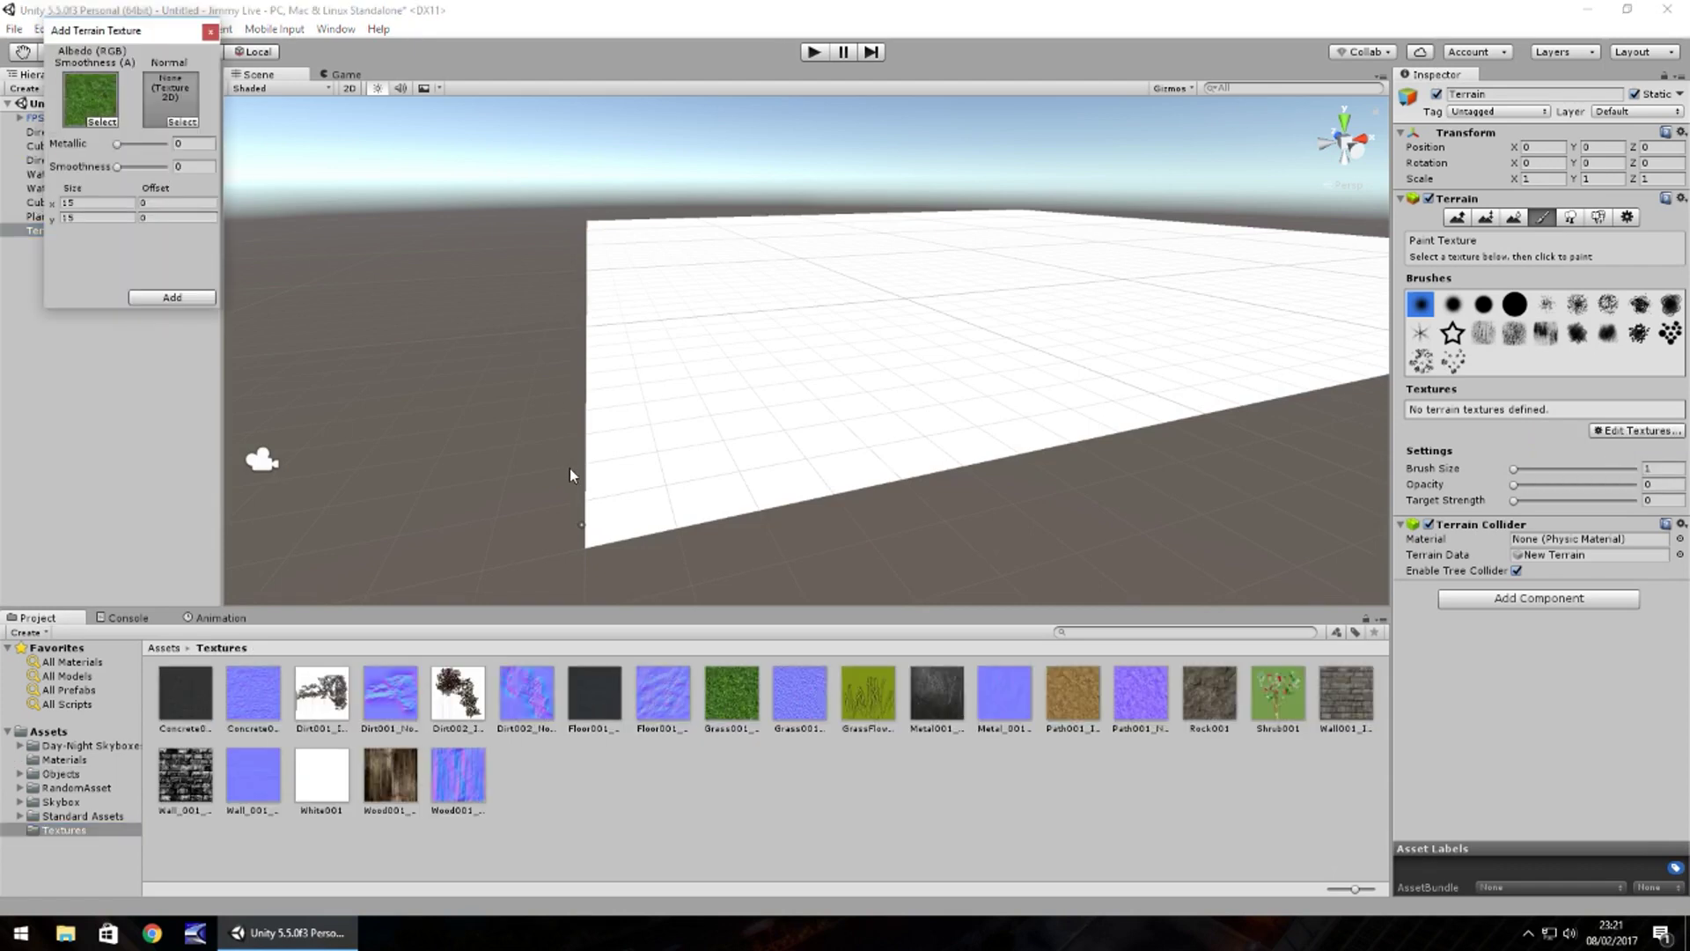
pyautogui.moveTo(799, 696); pyautogui.dragTo(170, 97)
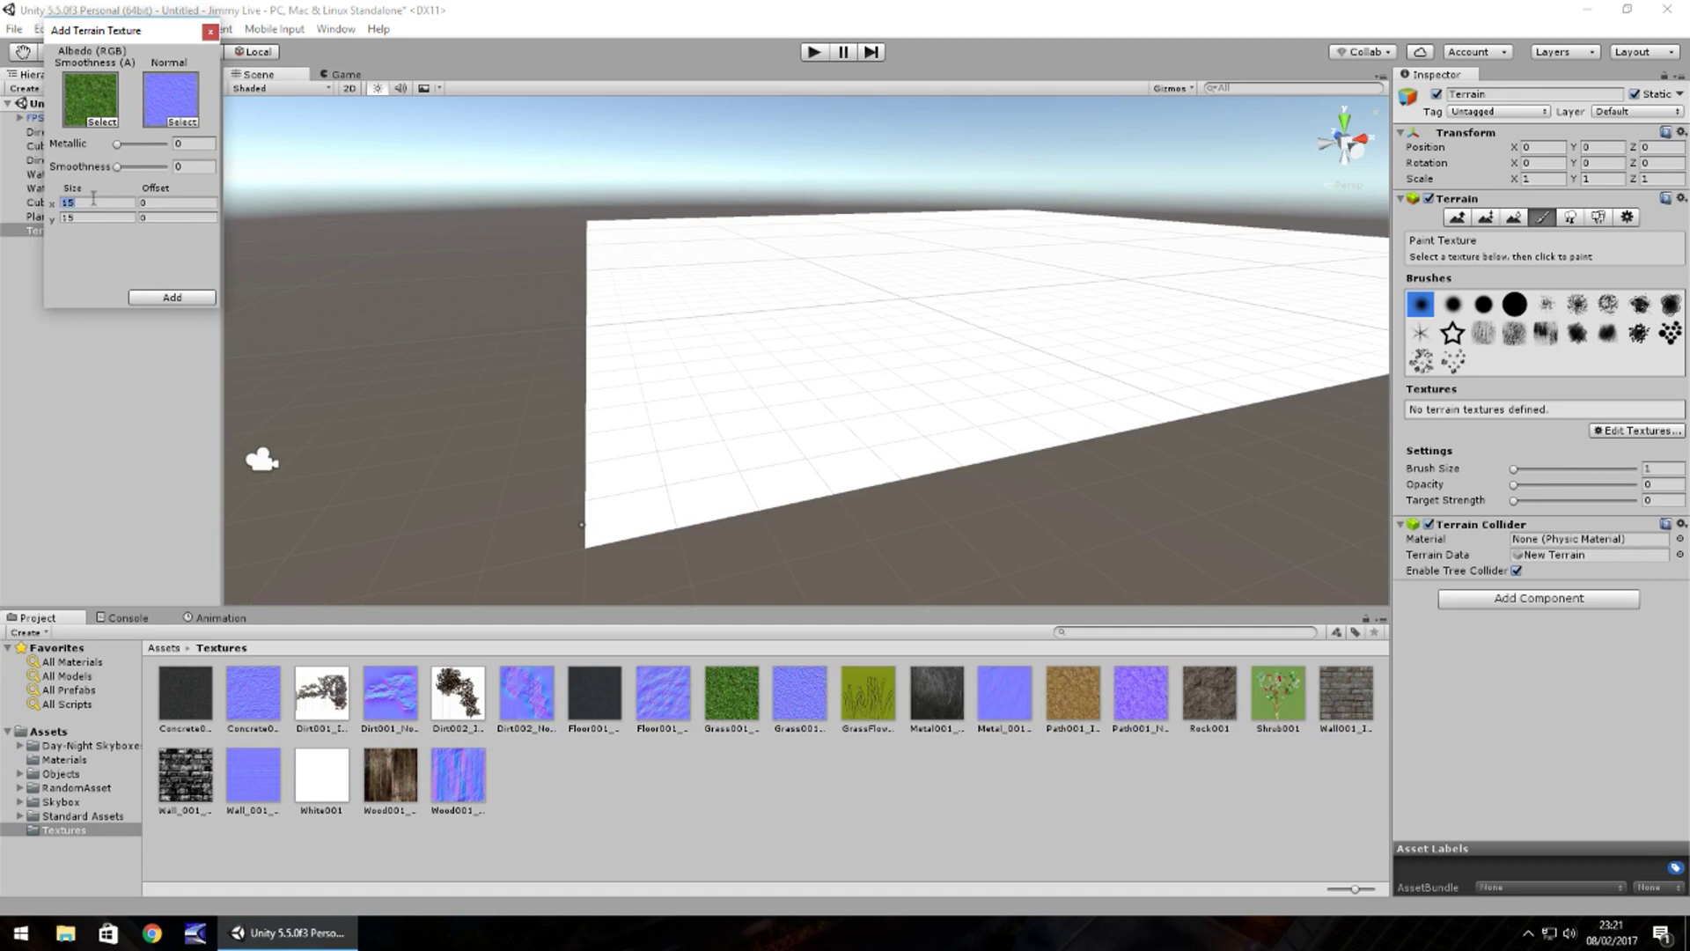
pyautogui.click(167, 297)
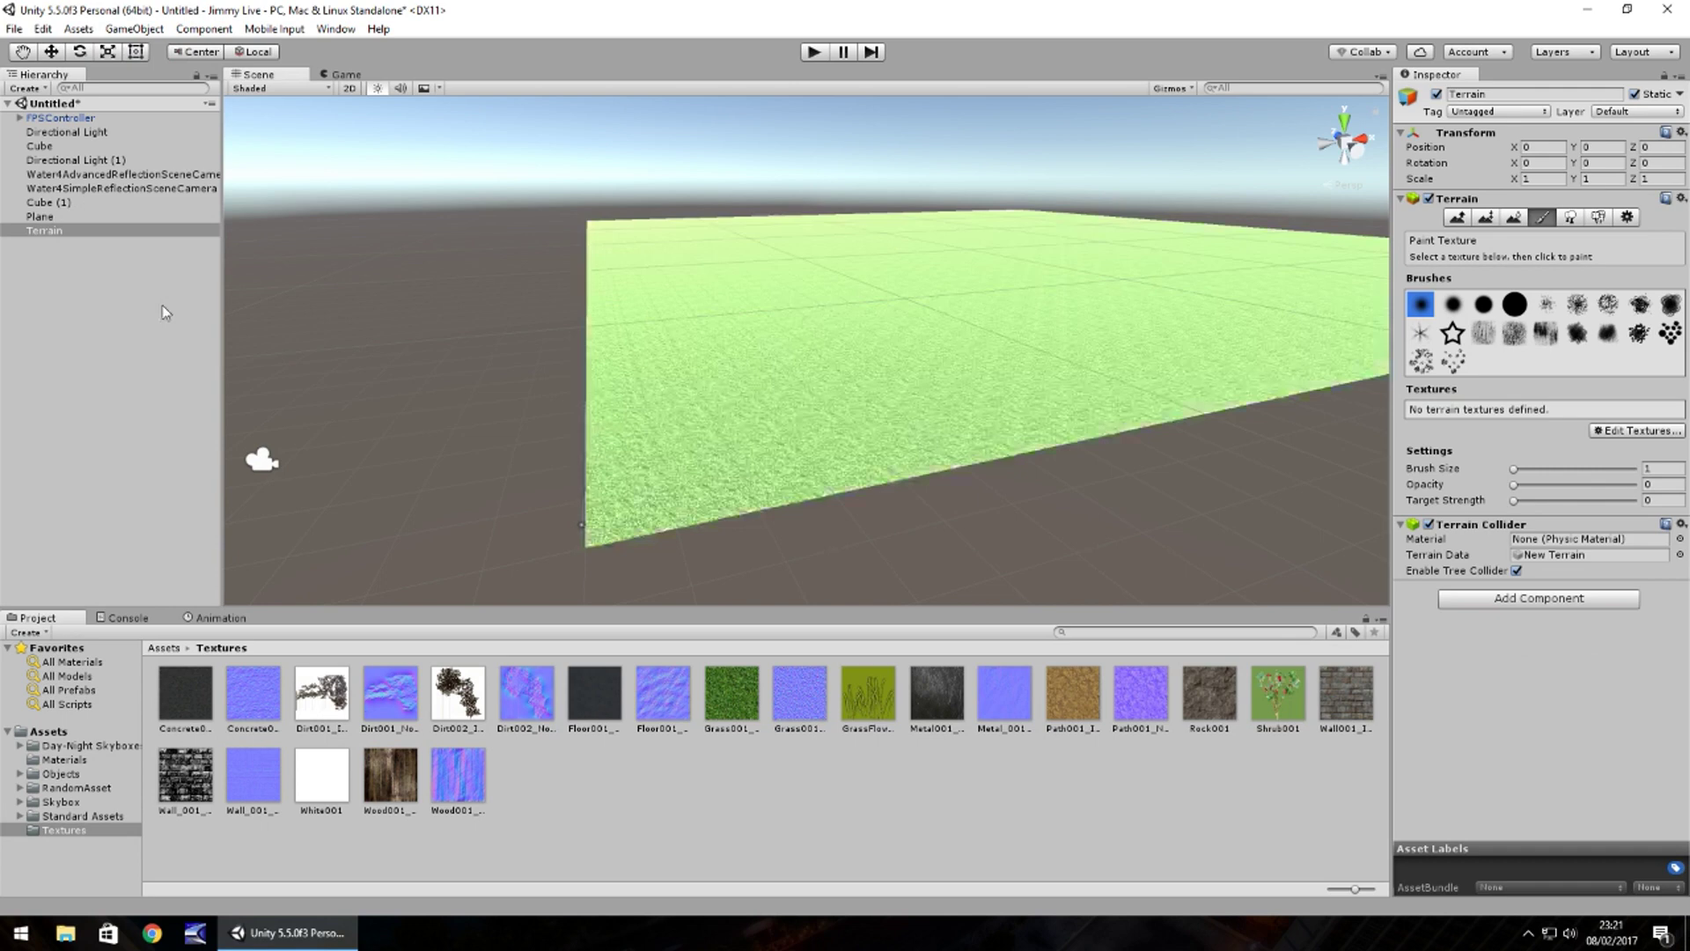
# Delete the extra light, Directional Light (1), from the scene.
pyautogui.click(84, 161)
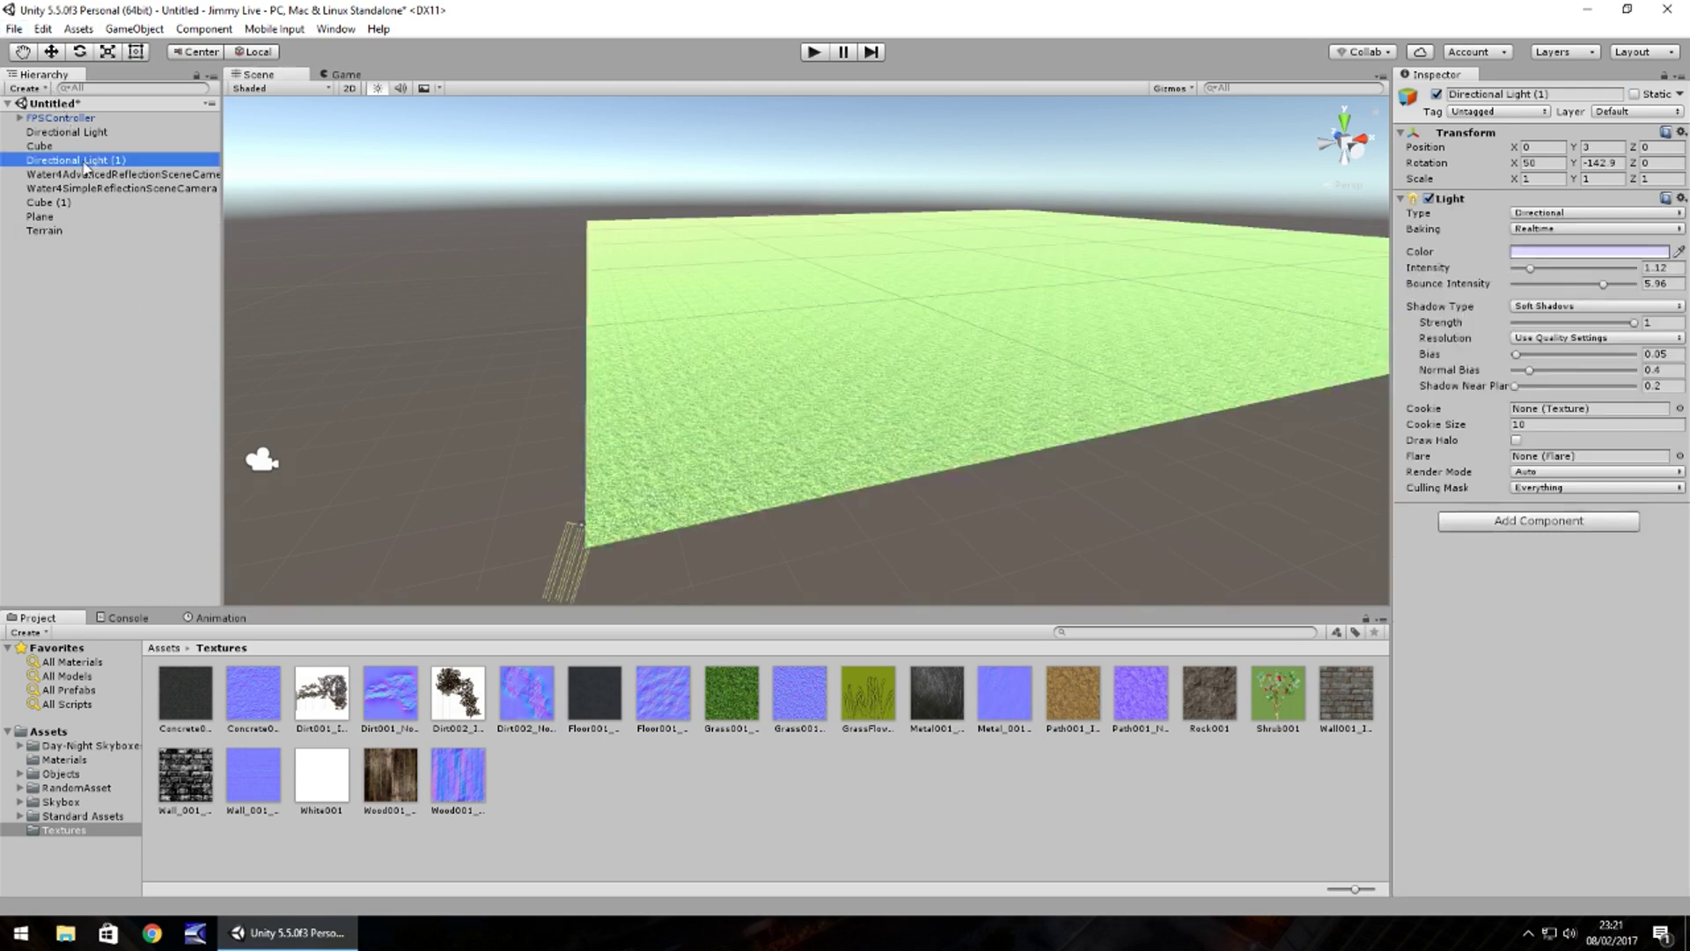
pyautogui.press('Delete')
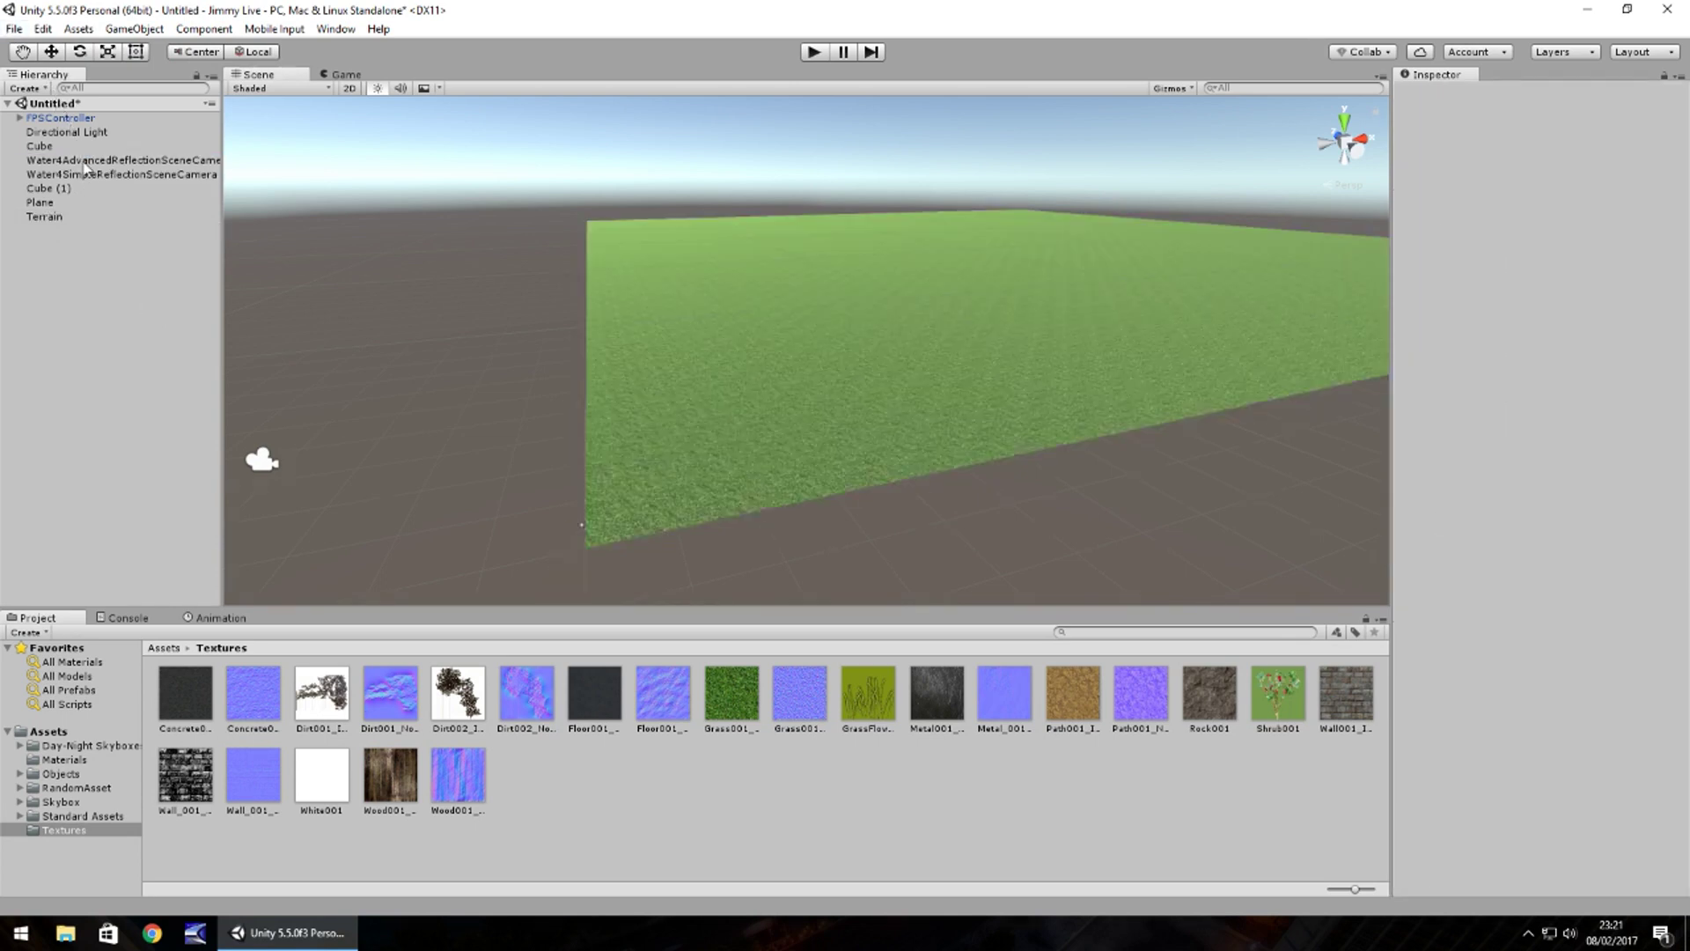
# Raise a mountain range on the grass terrain with the last scattered-spots brush at size 95 and opacity 50.
pyautogui.scroll(5, 608, 440)
pyautogui.click(592, 415)
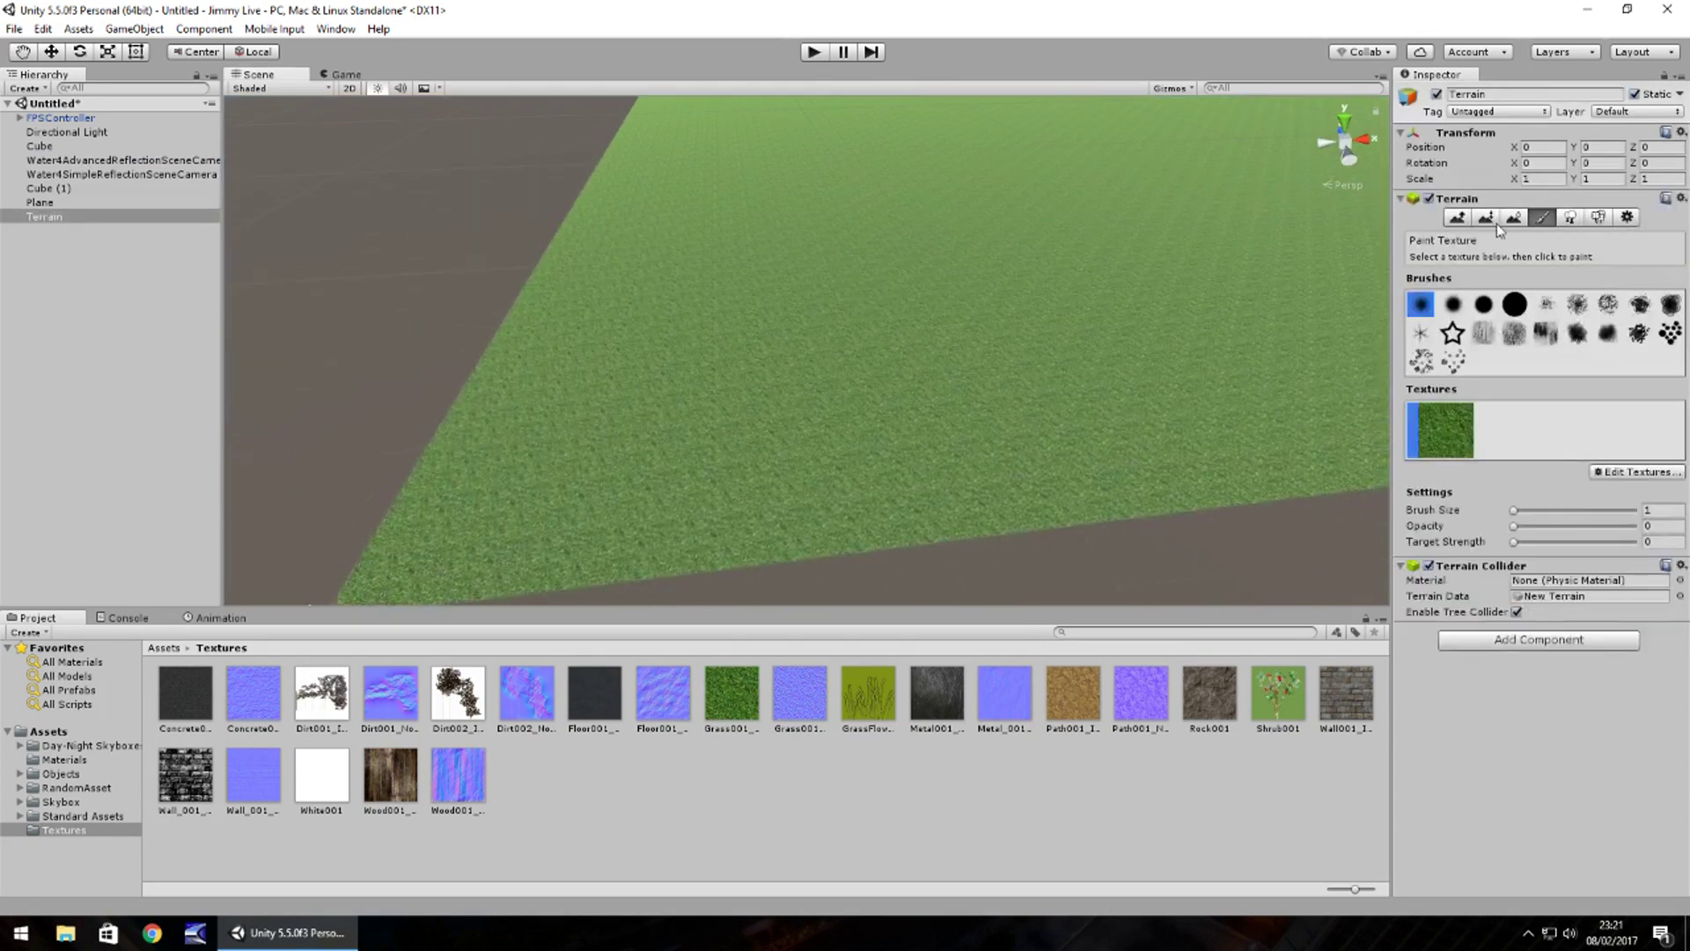
pyautogui.click(1457, 219)
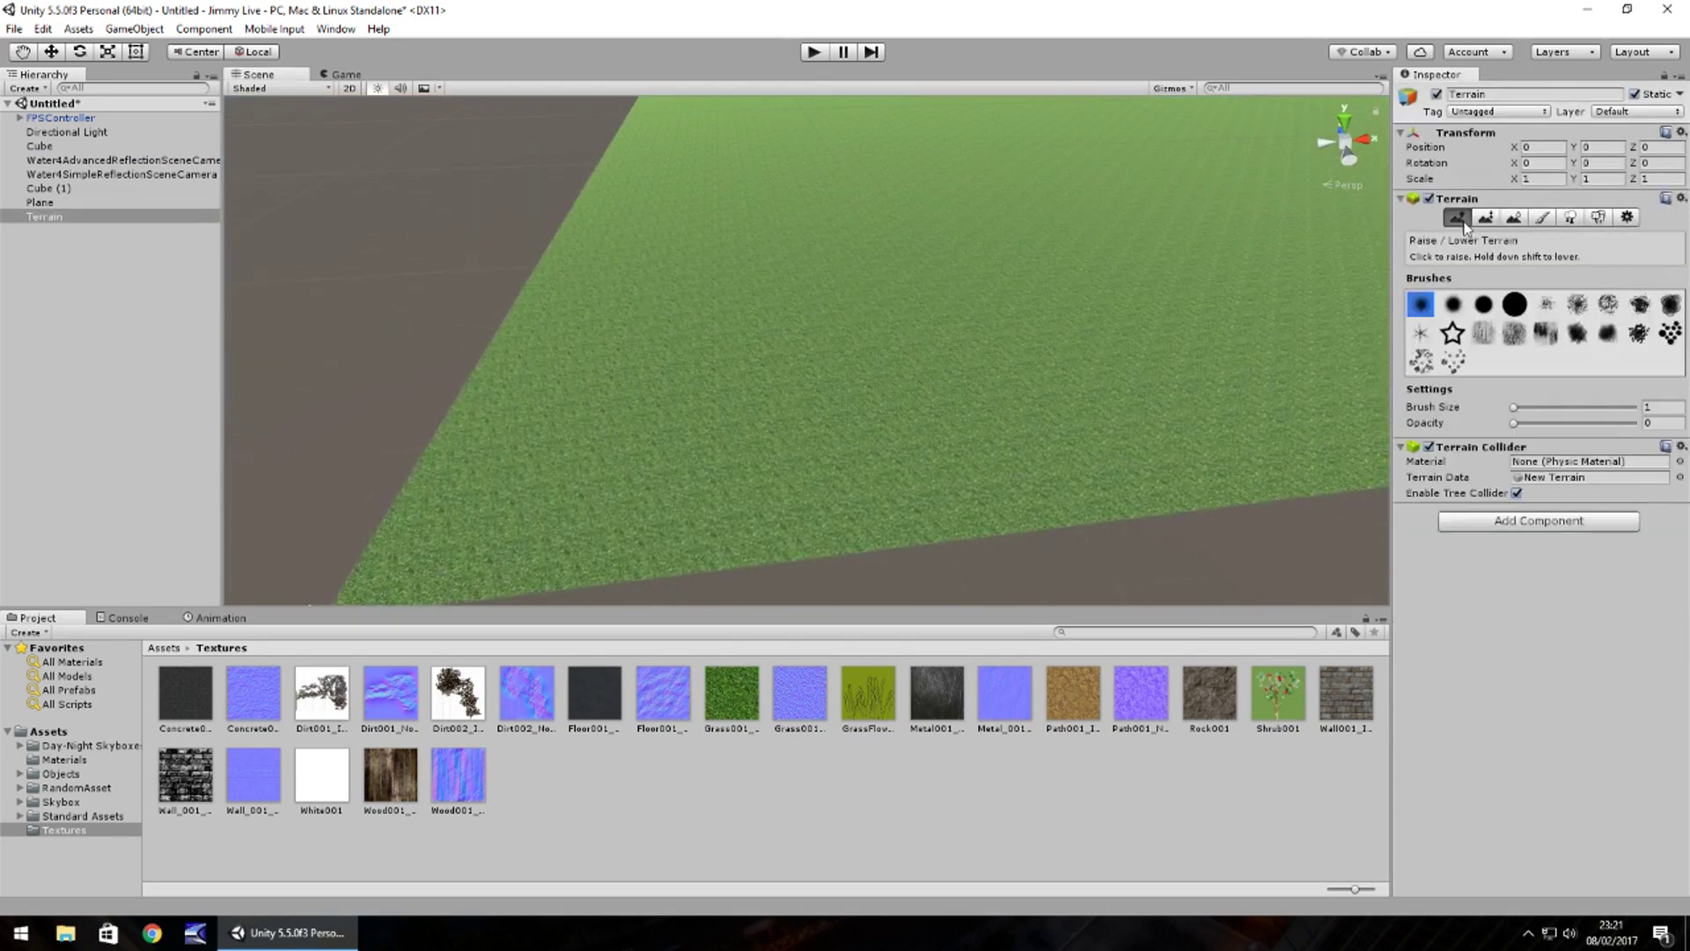
pyautogui.click(1452, 362)
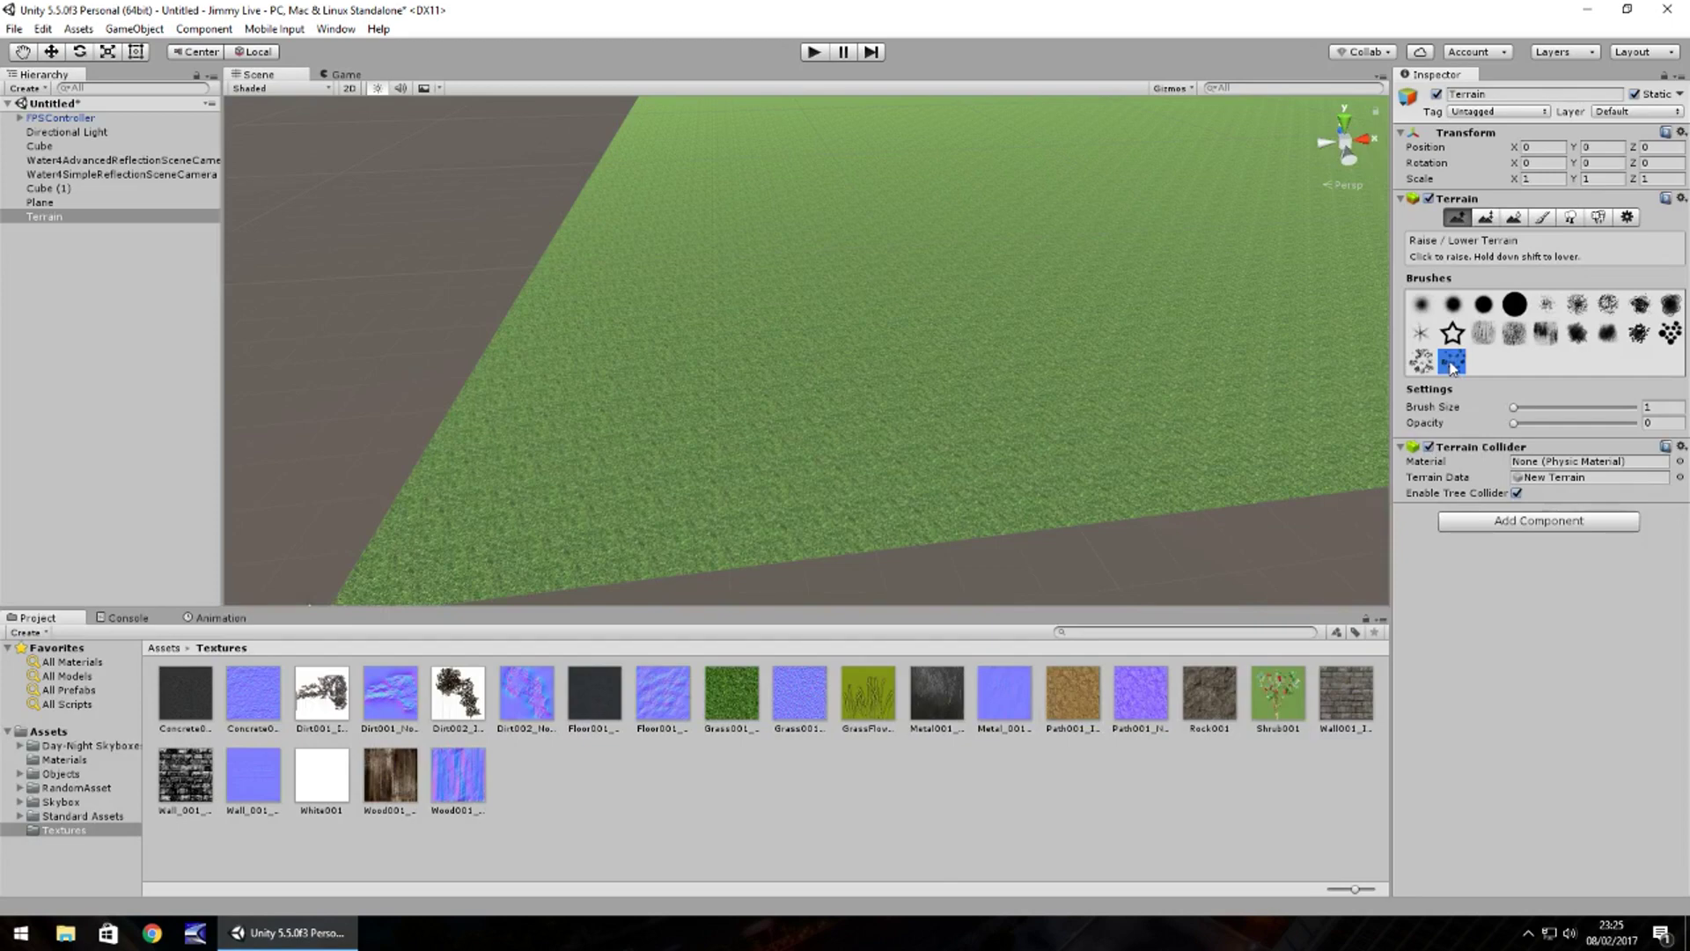
pyautogui.moveTo(1056, 384); pyautogui.dragTo(994, 387, button='right')
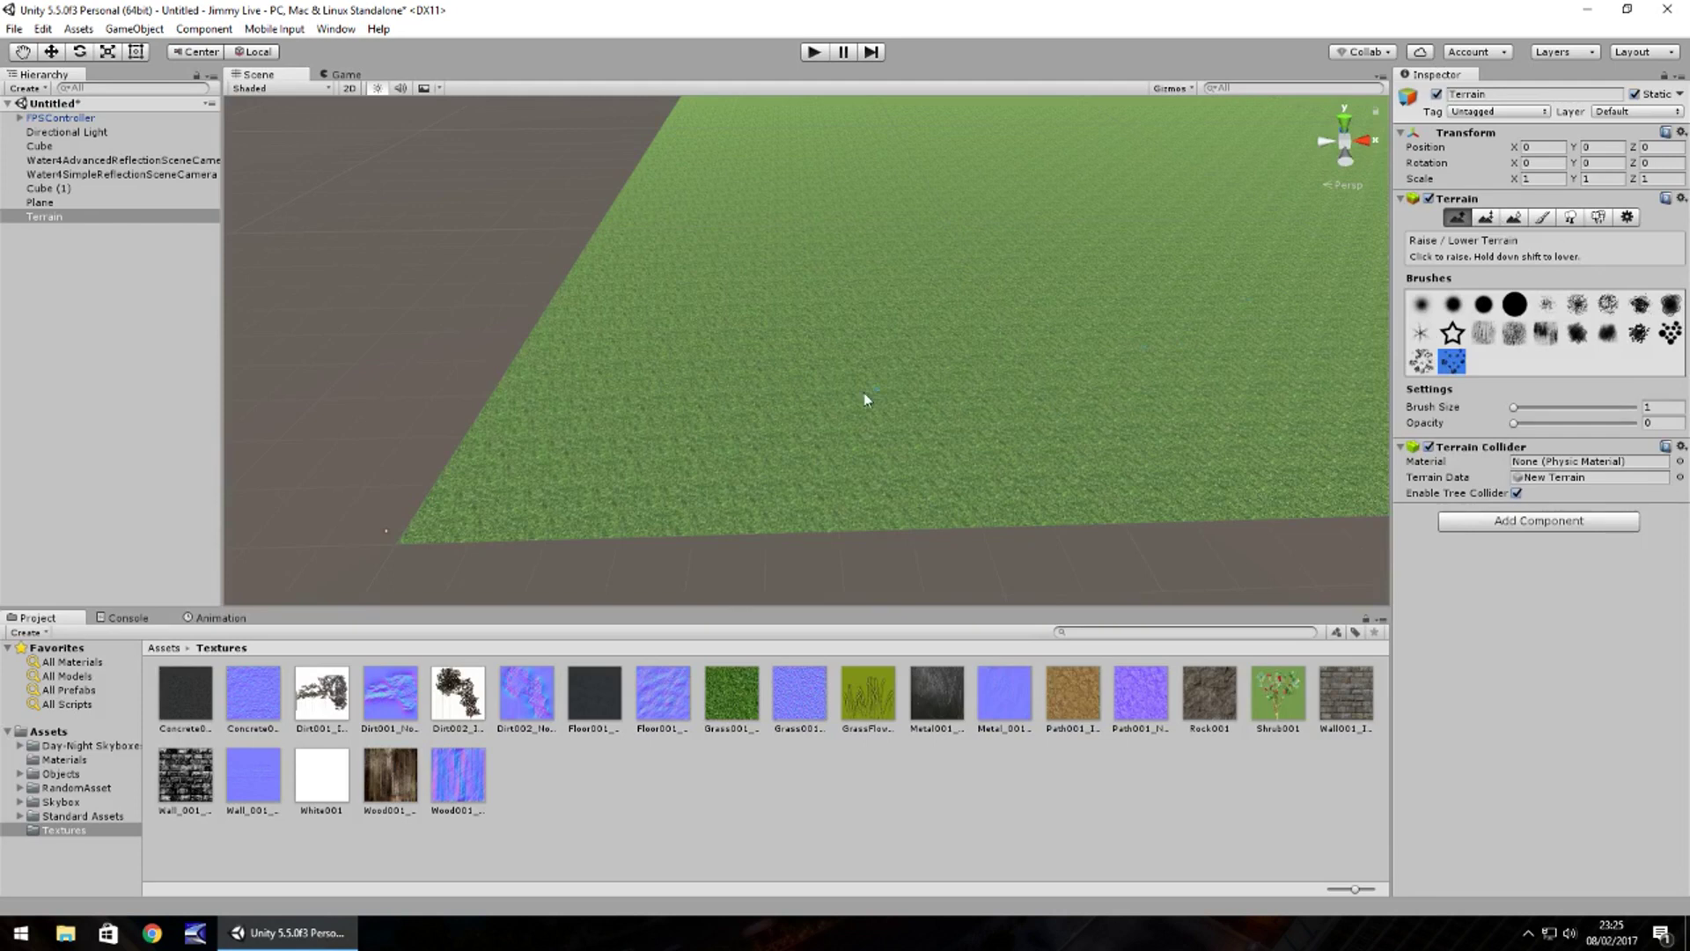
pyautogui.moveTo(1513, 406); pyautogui.dragTo(1628, 406)
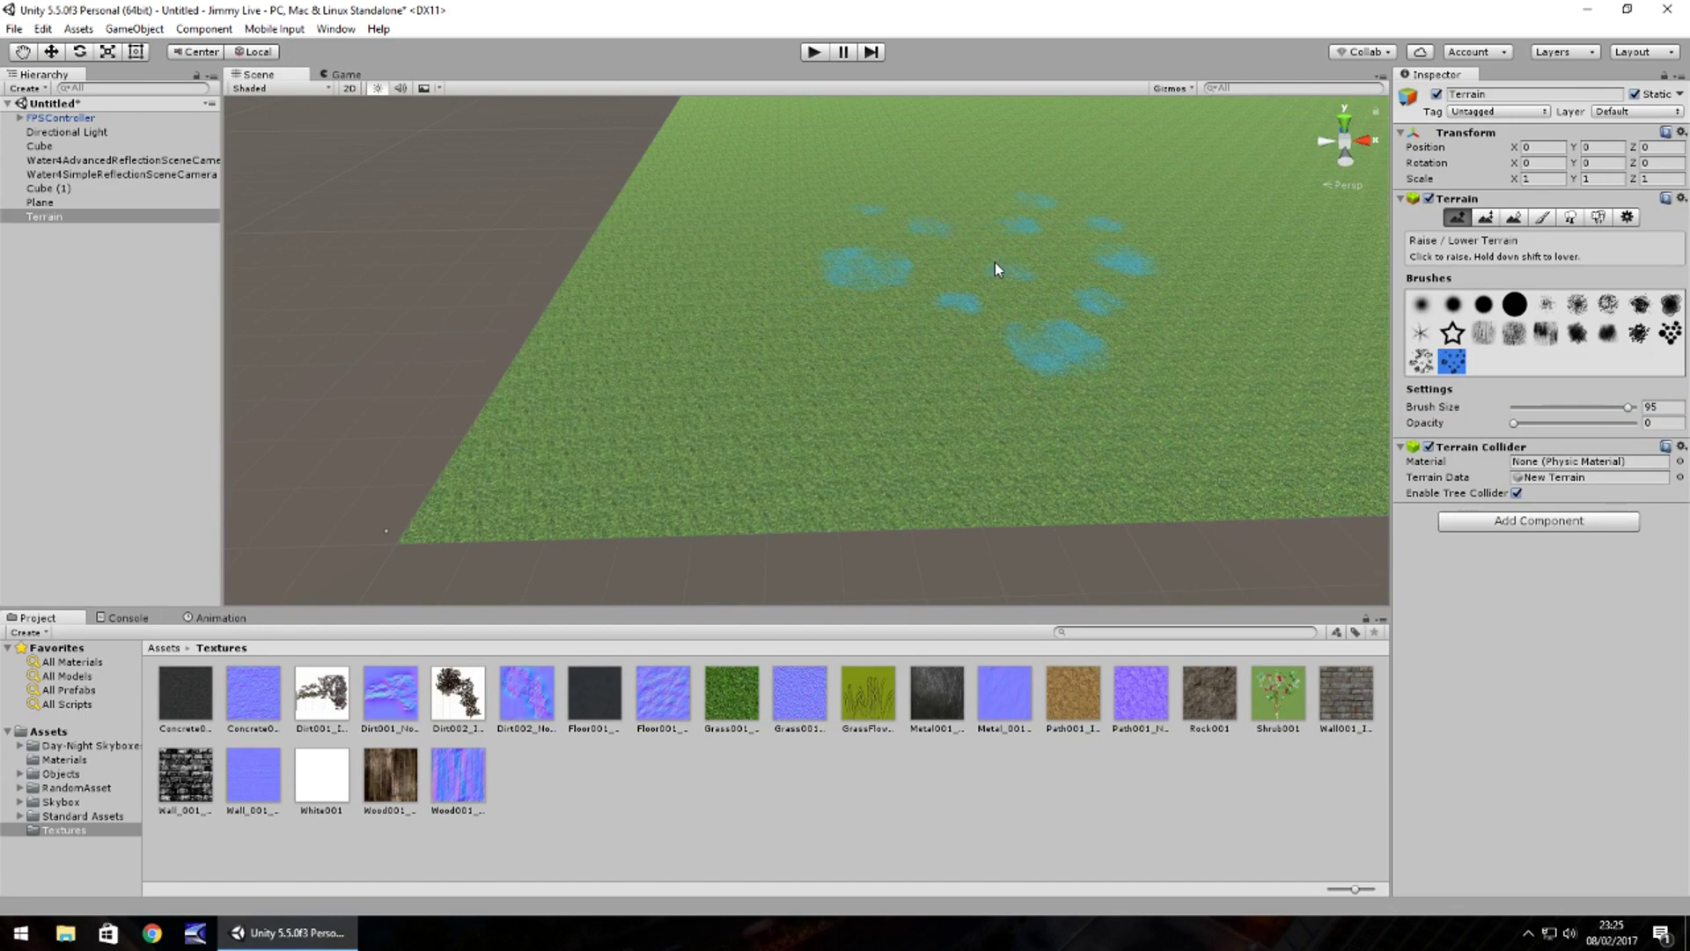
pyautogui.moveTo(994, 263)
pyautogui.keyDown('alt'); pyautogui.mouseDown()
pyautogui.moveTo(1045, 193)
pyautogui.moveTo(1018, 264)
pyautogui.moveTo(995, 187)
pyautogui.moveTo(999, 201)
pyautogui.mouseUp(); pyautogui.keyUp('alt')
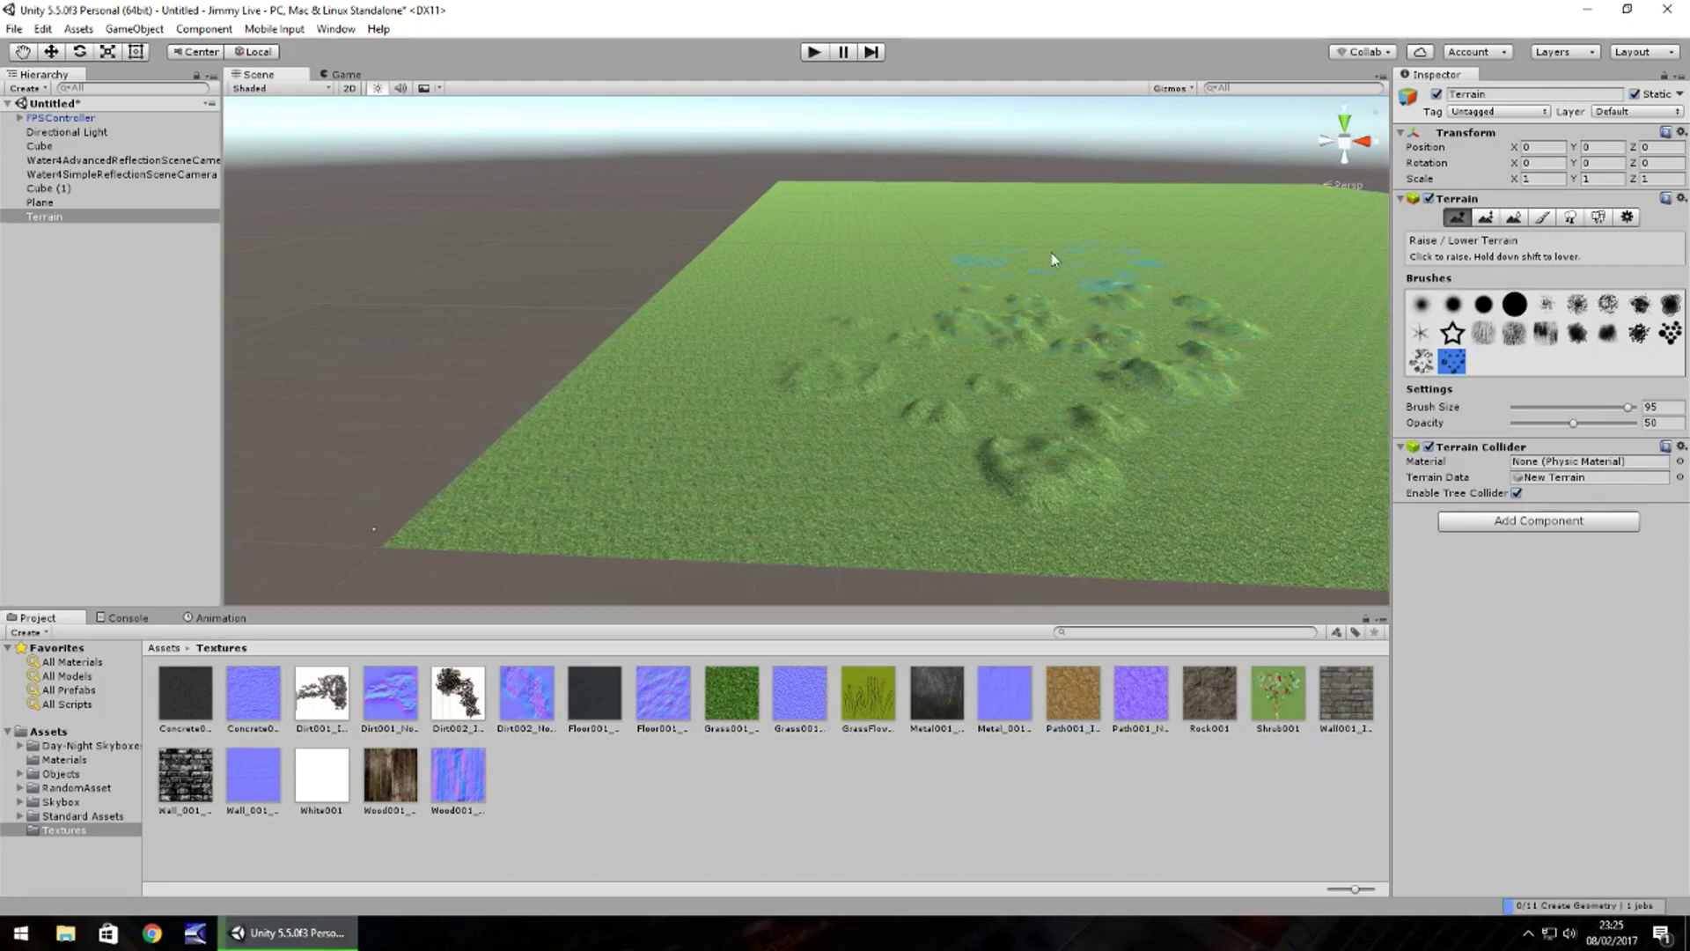
pyautogui.moveTo(1053, 255)
pyautogui.mouseDown()
pyautogui.moveTo(931, 294)
pyautogui.moveTo(1153, 310)
pyautogui.moveTo(1163, 326)
pyautogui.mouseUp()
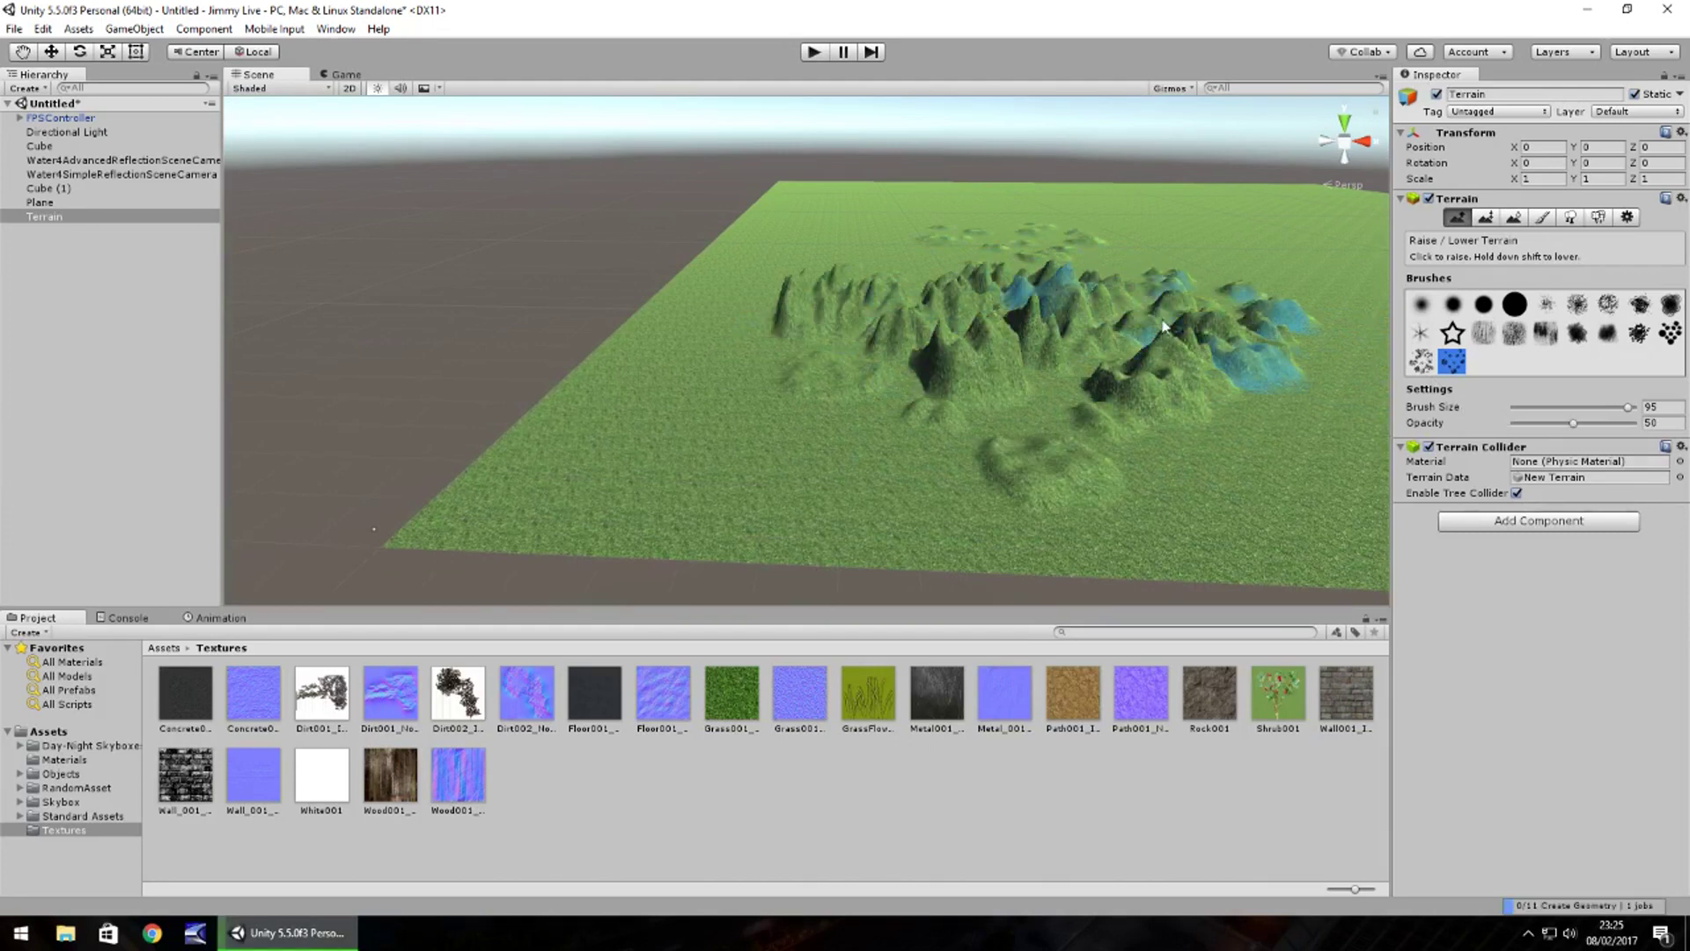
# Start a second terrain texture with Rock001 as albedo, and convert the Rock002 texture to a Normal map.
pyautogui.click(1541, 217)
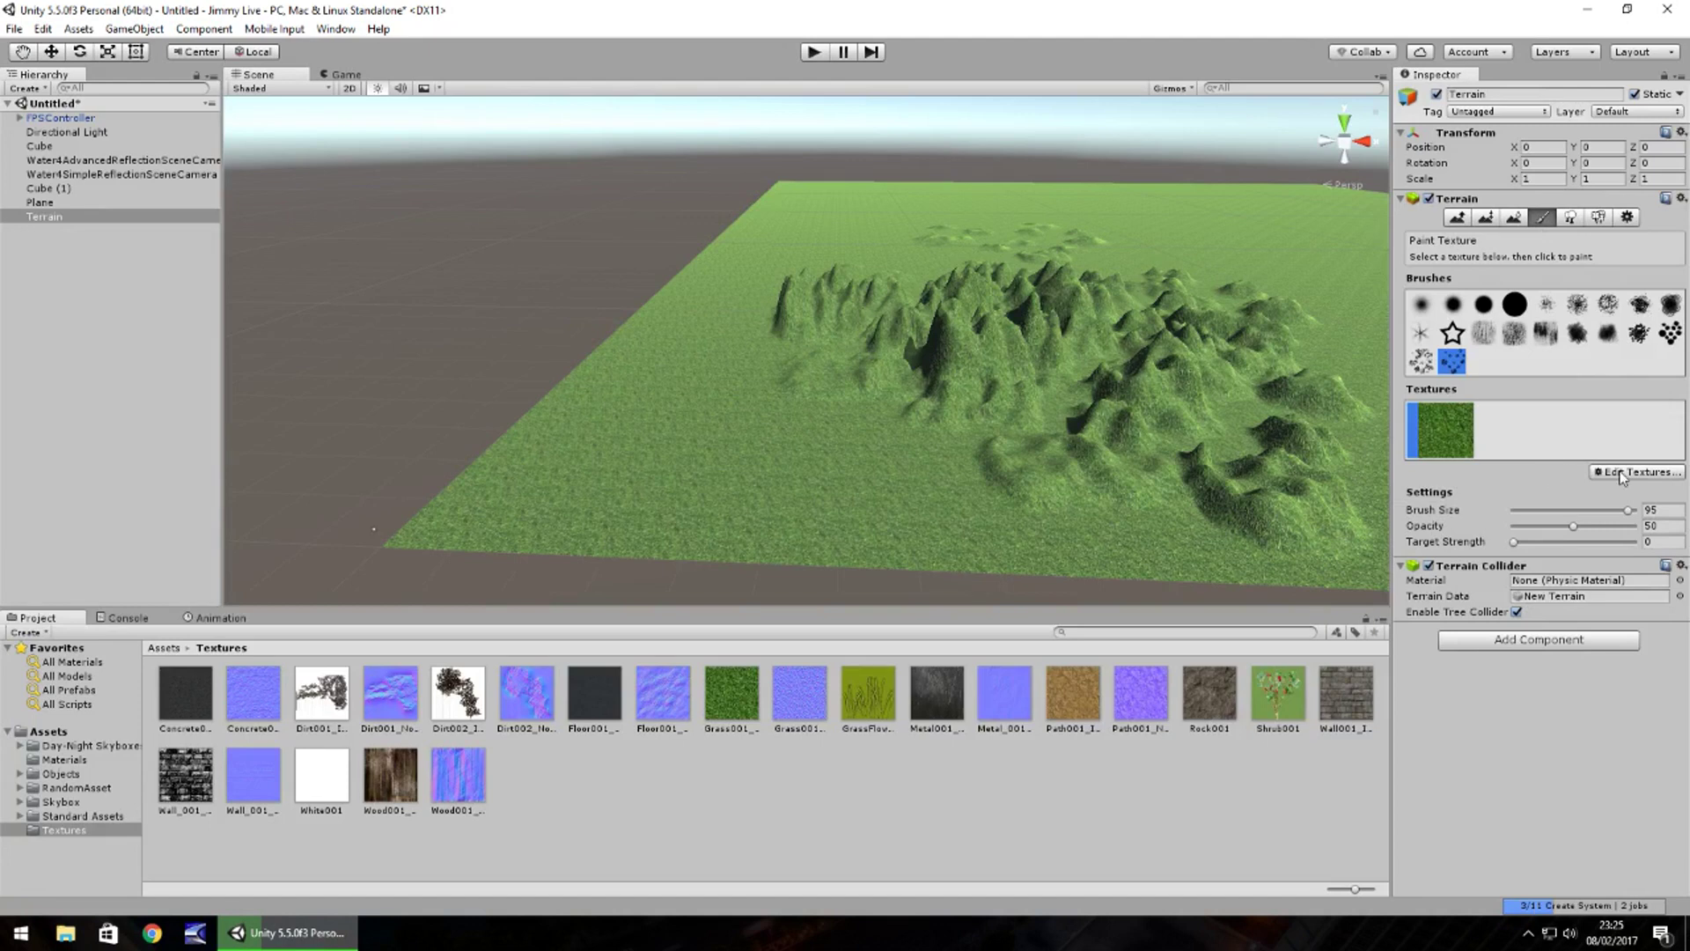
pyautogui.click(1588, 475)
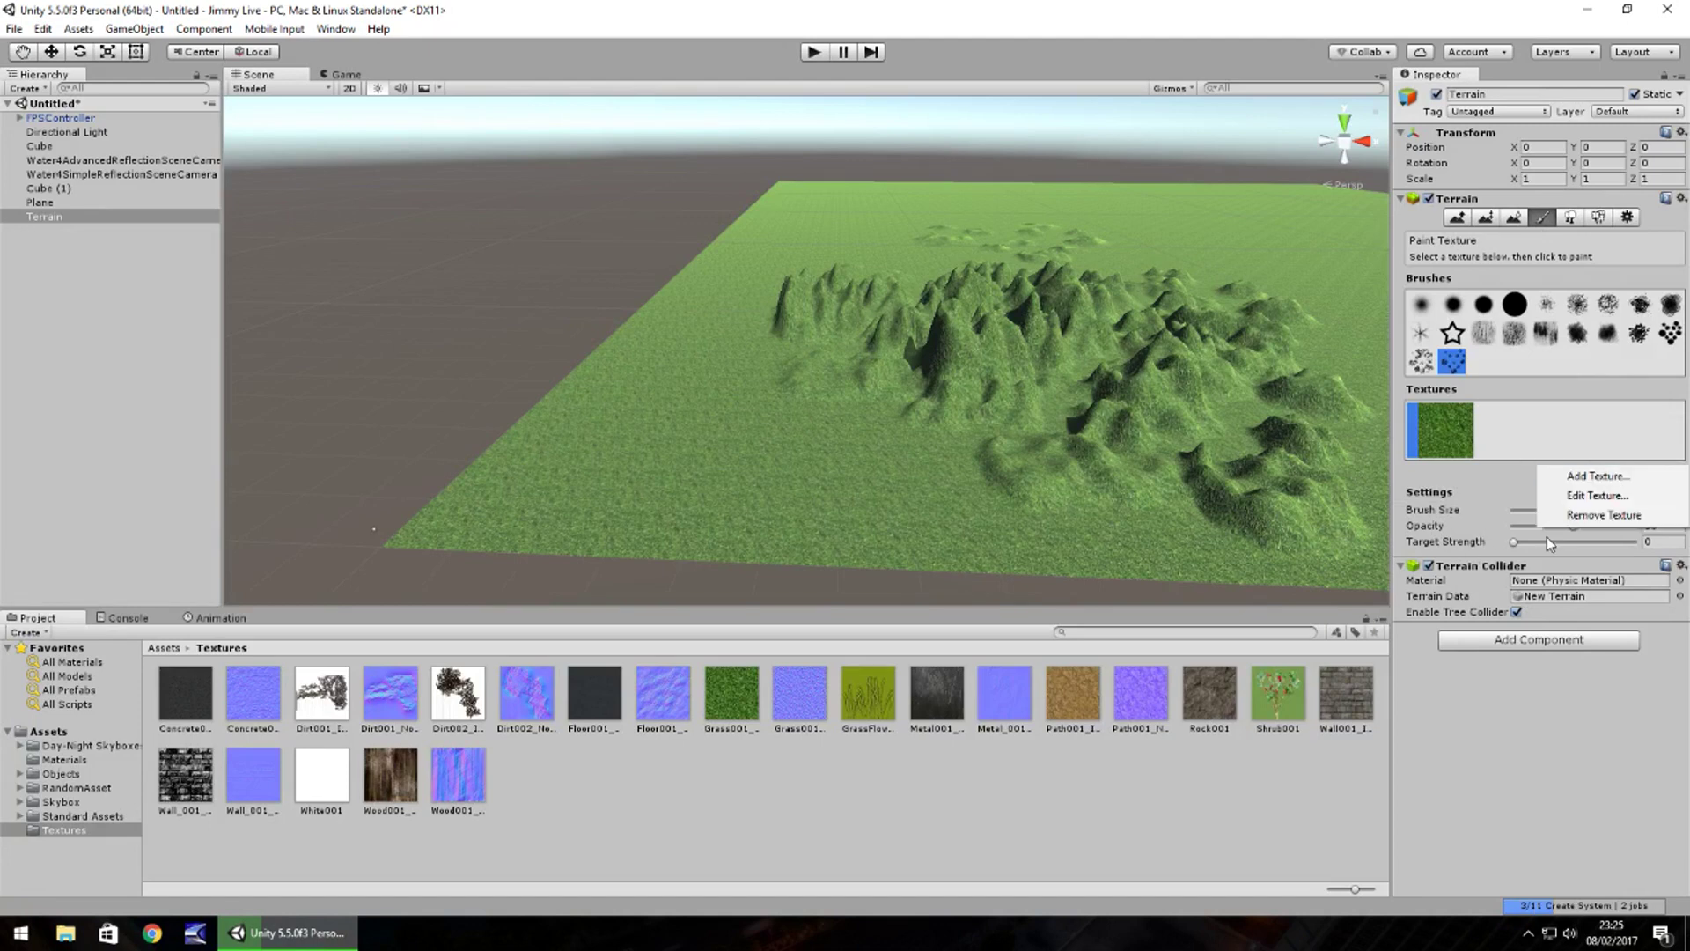
pyautogui.click(1596, 476)
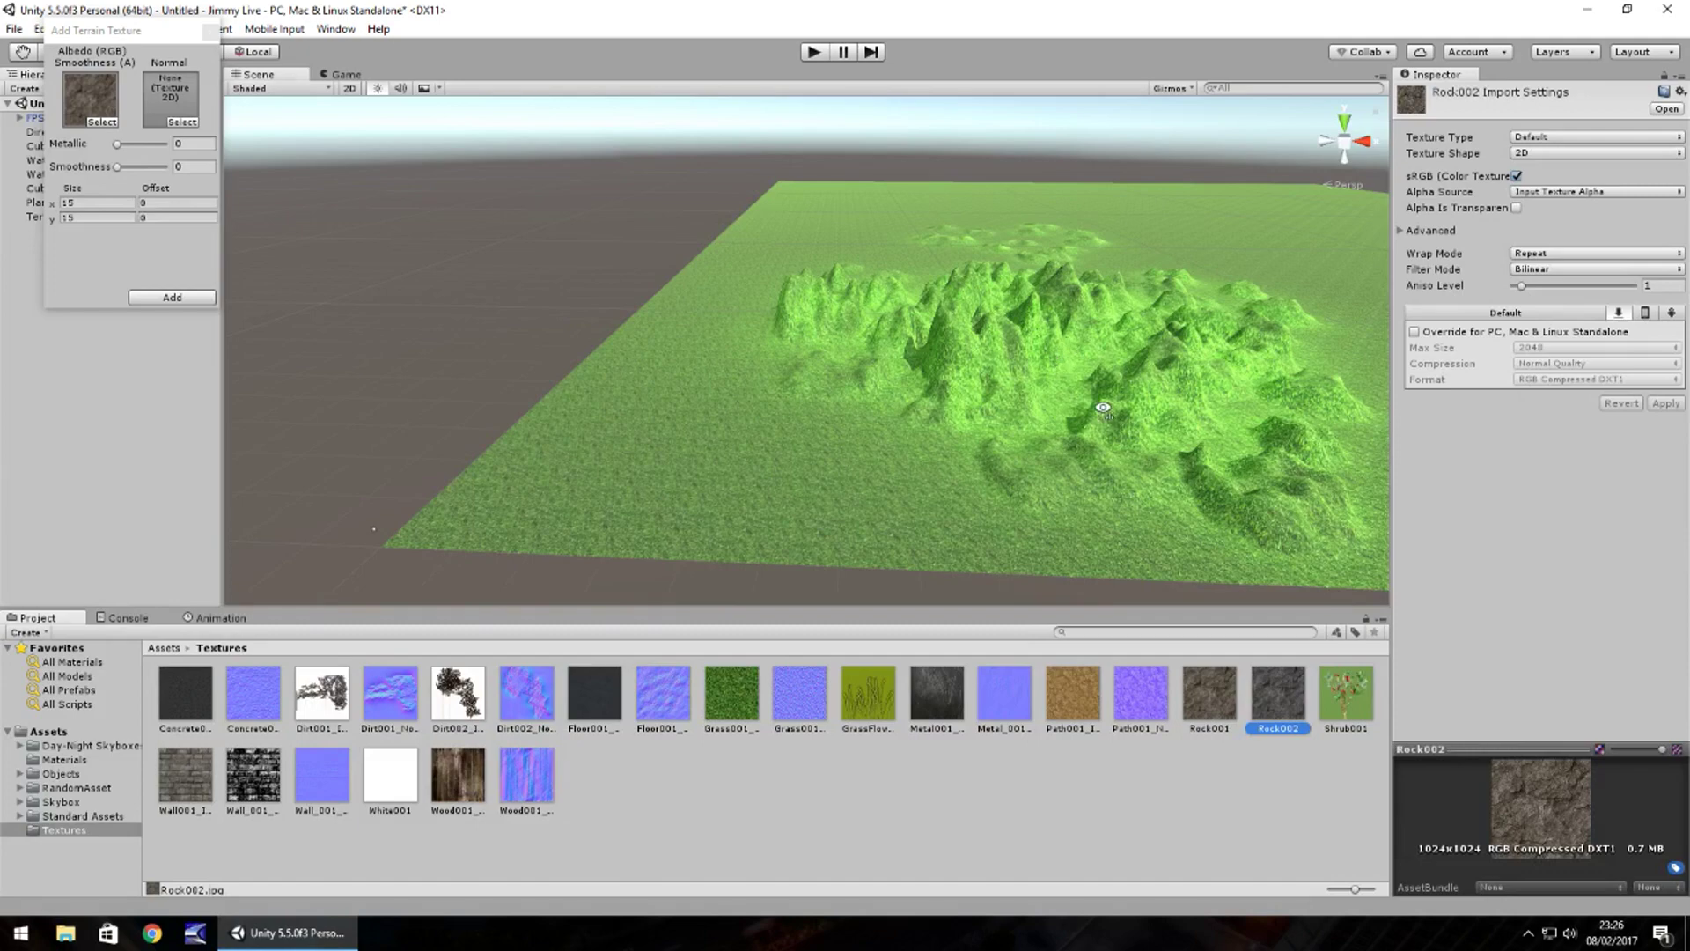
pyautogui.keyDown('alt'); pyautogui.moveTo(1100, 410); pyautogui.dragTo(617, 430); pyautogui.keyUp('alt')
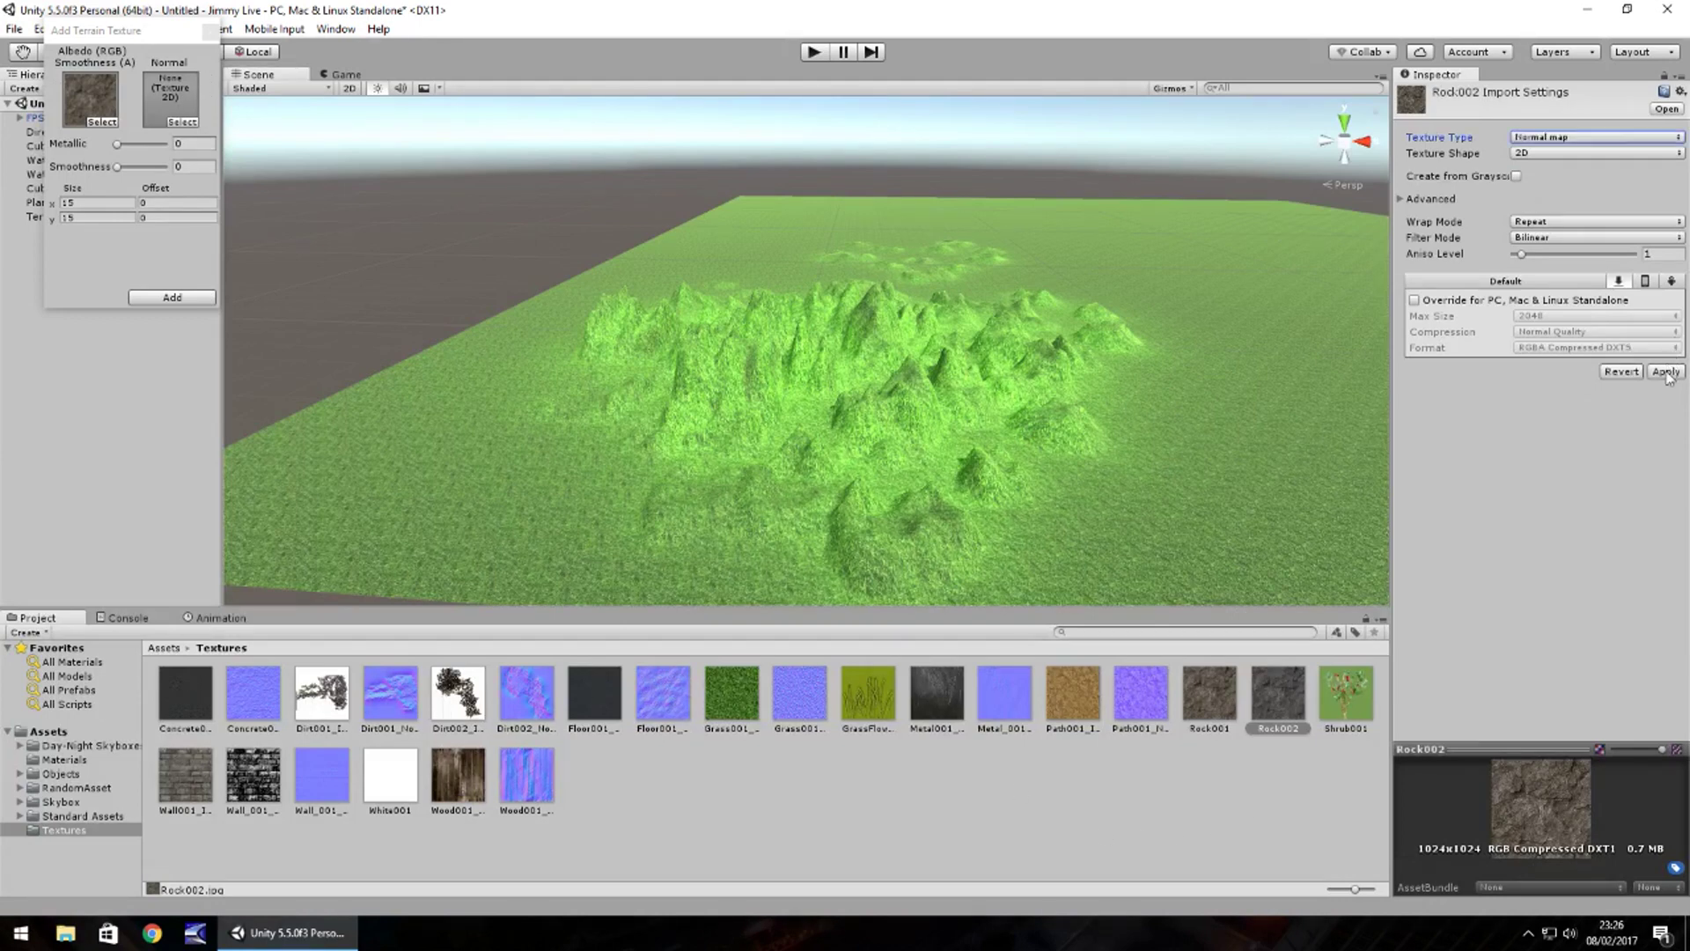
pyautogui.click(1666, 371)
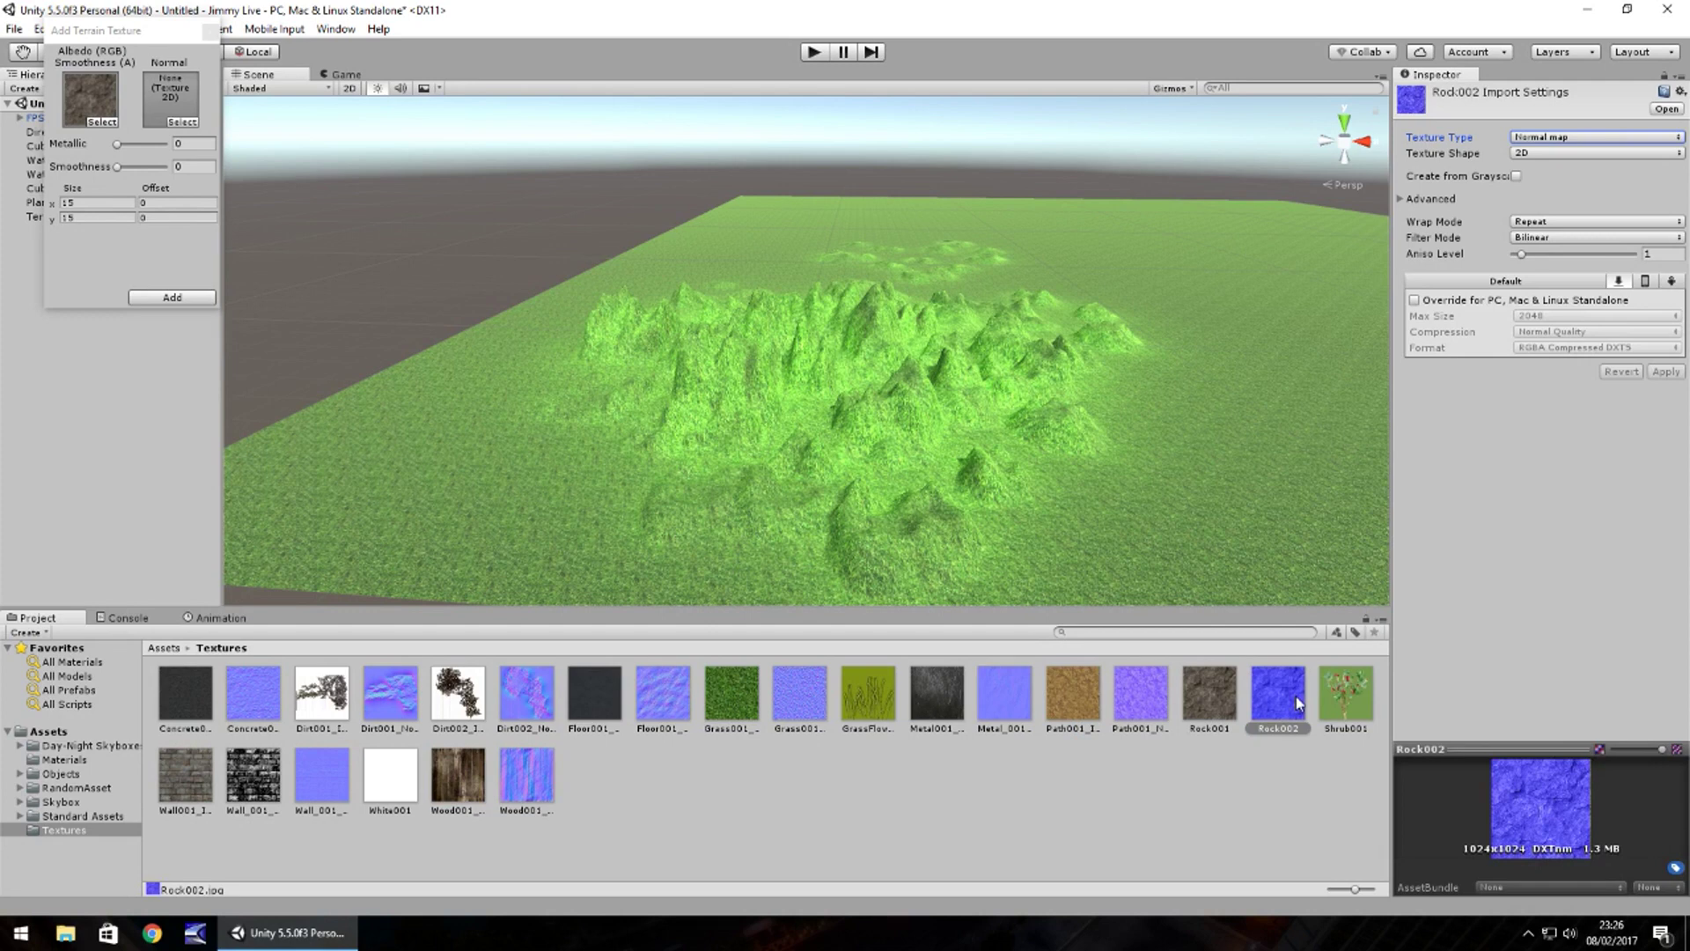
# Assign Rock002 as the rock texture's normal map, set its size to 8 × 8 and add it to the terrain.
pyautogui.moveTo(1297, 701); pyautogui.dragTo(171, 96)
pyautogui.click(94, 203)
pyautogui.write('8')
pyautogui.press('Tab')
pyautogui.write('8')
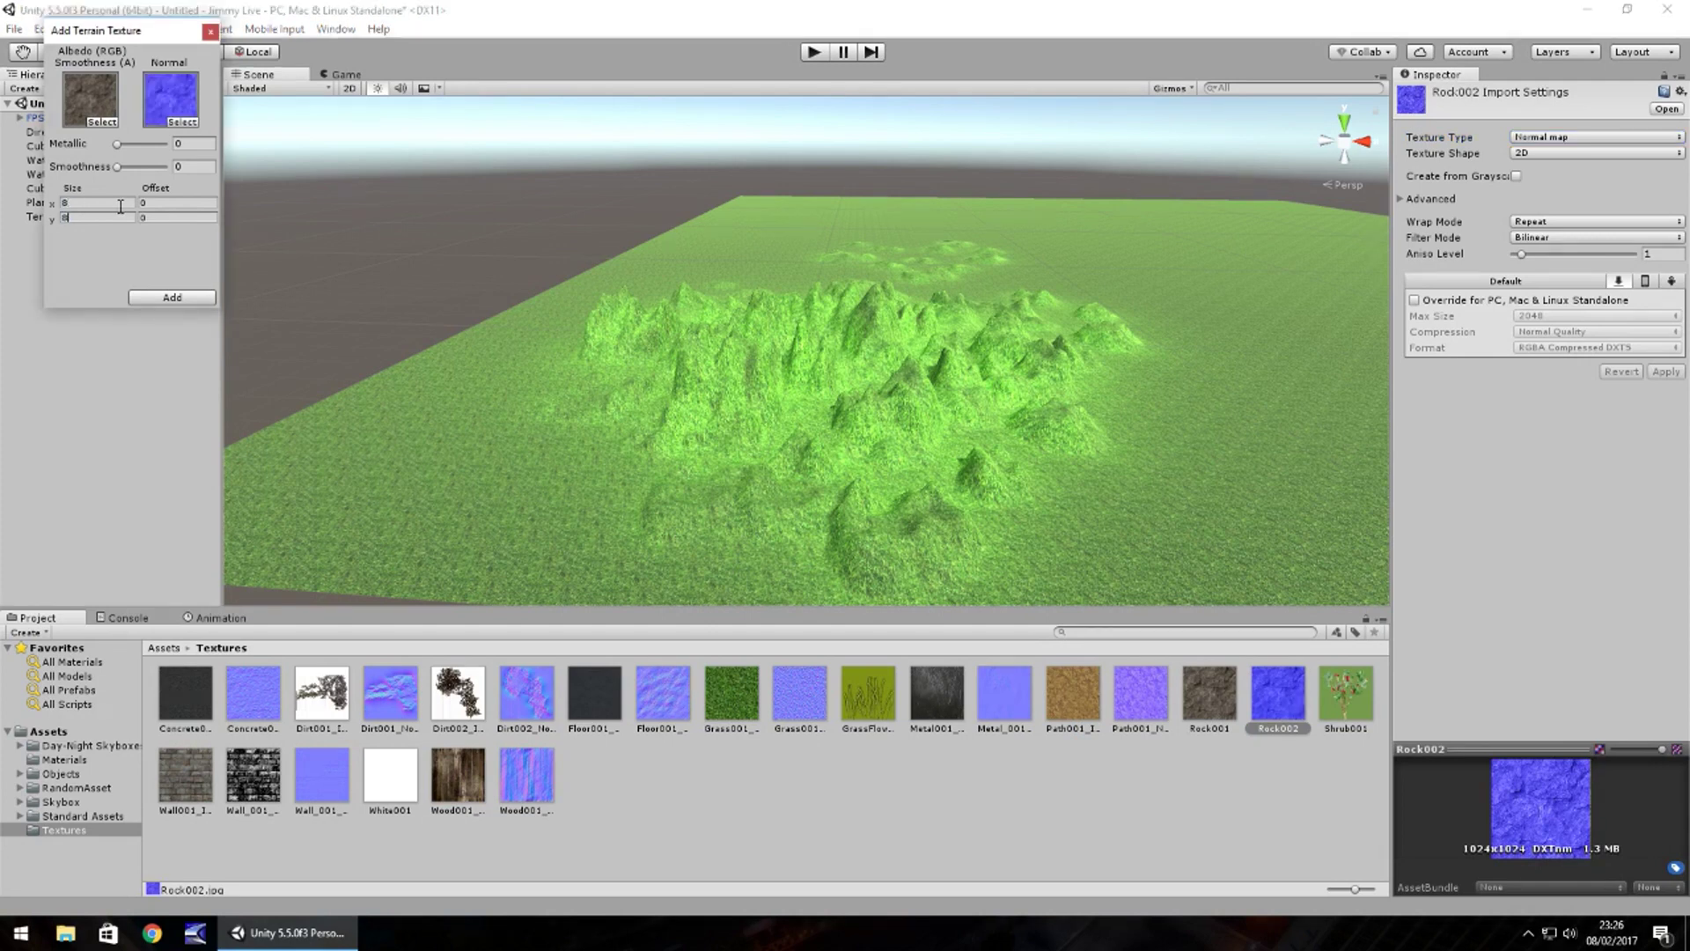
pyautogui.click(172, 297)
# Paint the rock texture over the mountains with the soft round brush at size 95, opacity 50 and target strength 1.
pyautogui.click(822, 365)
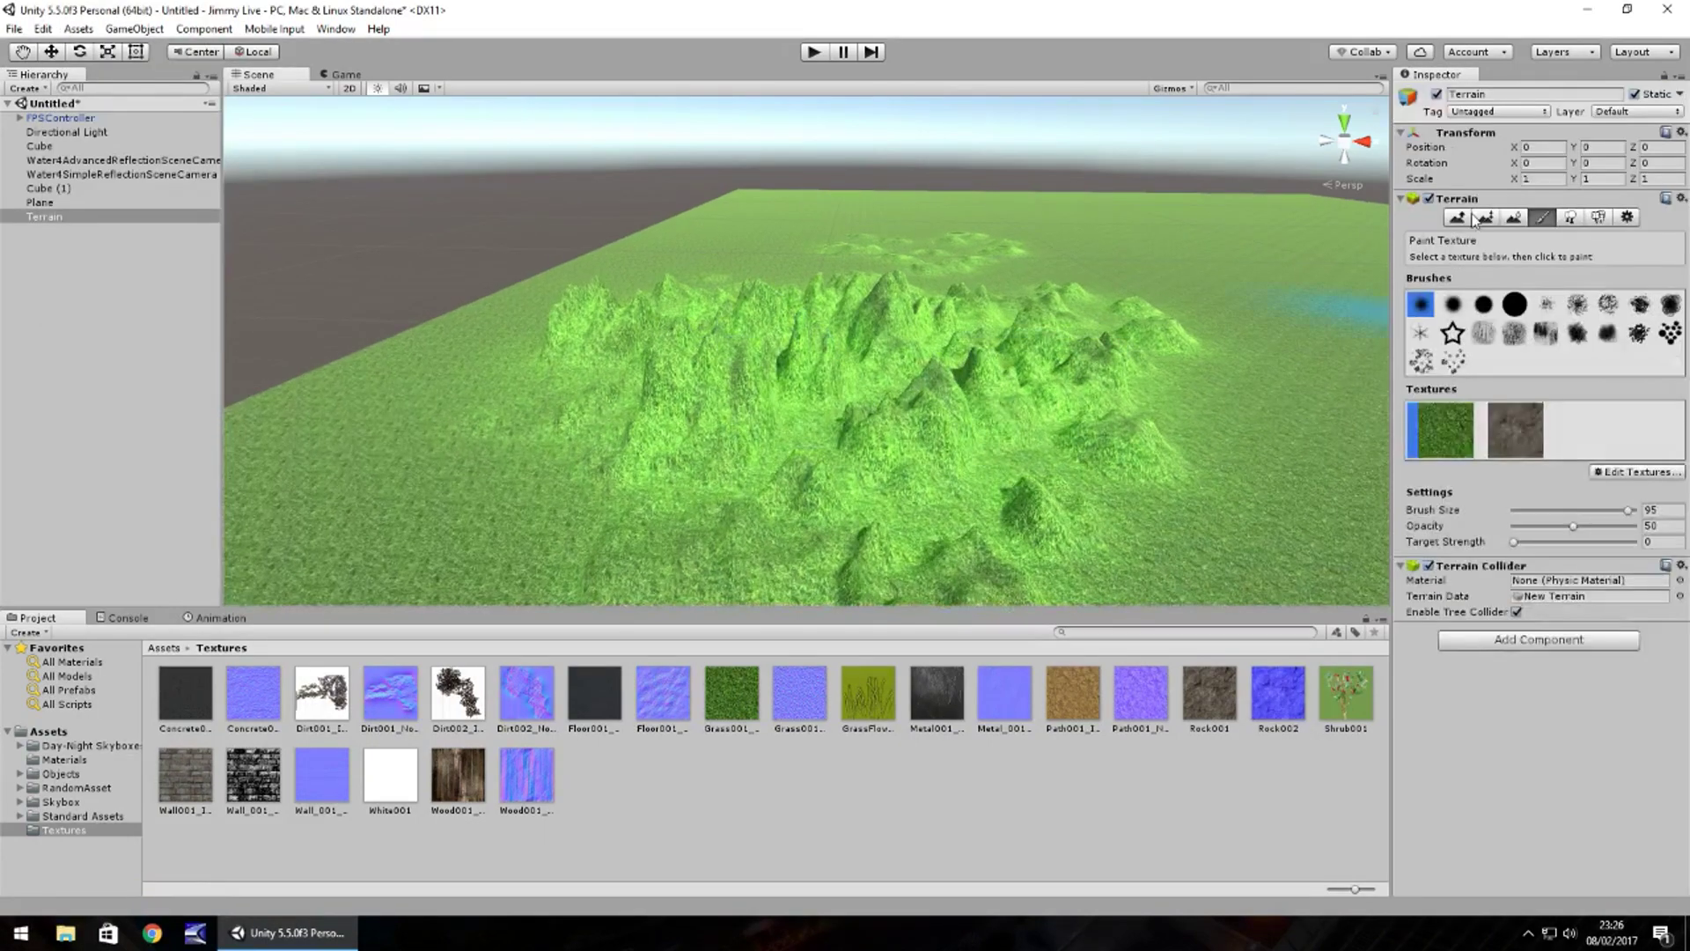
pyautogui.click(1521, 219)
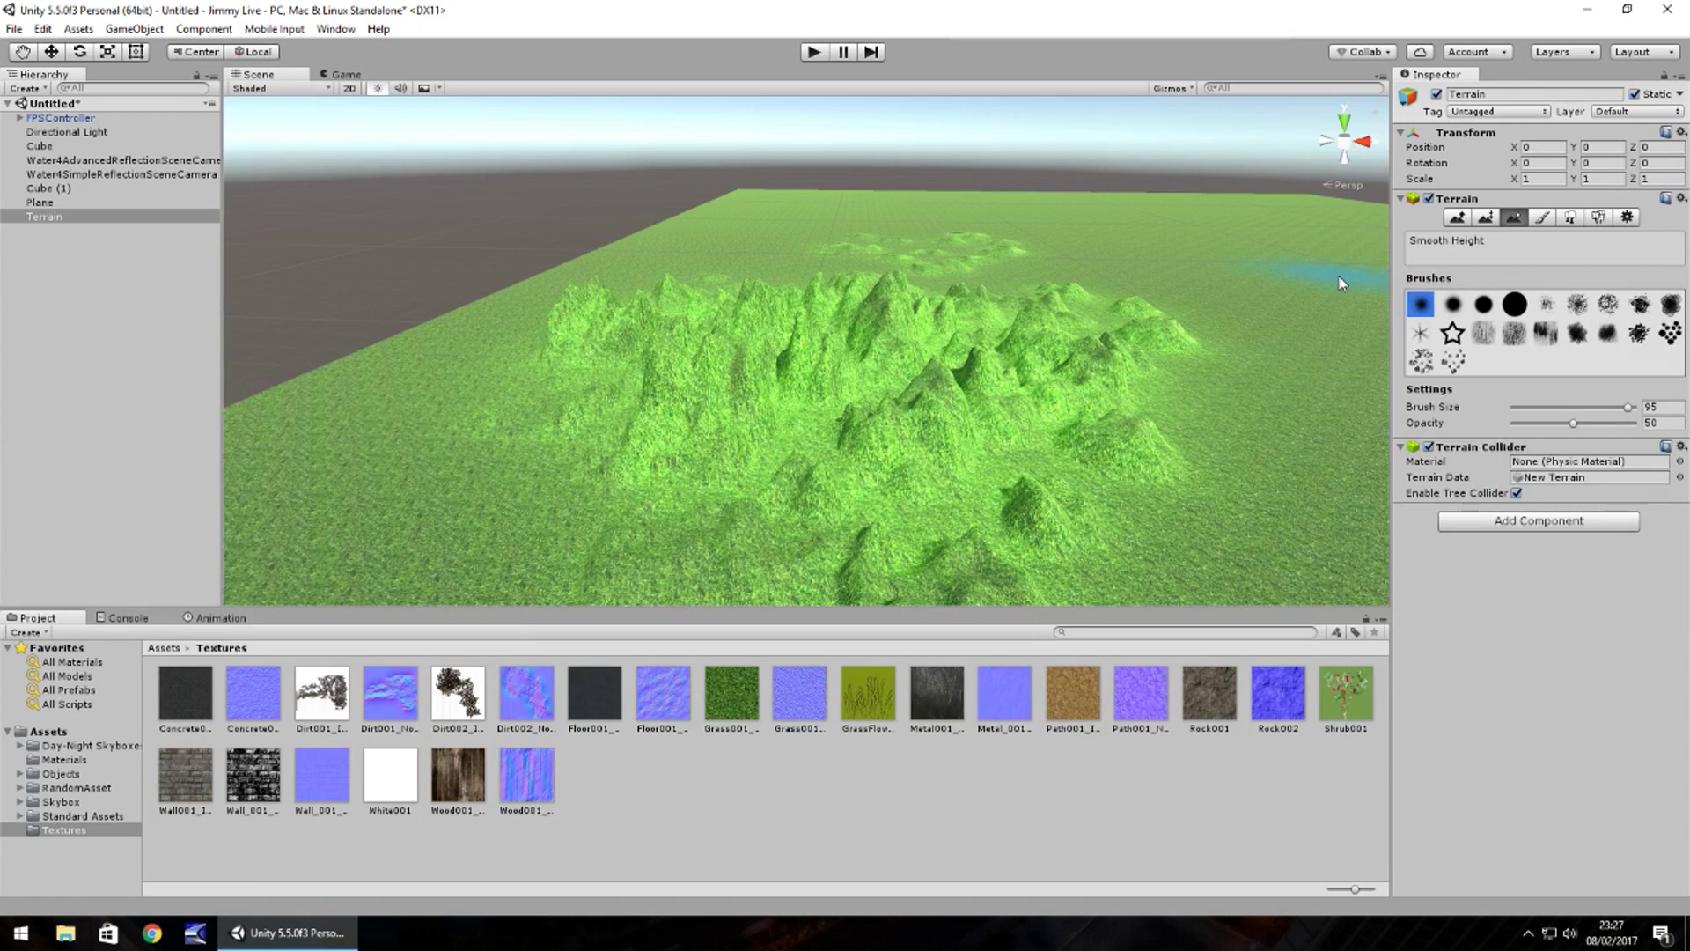
pyautogui.click(1541, 217)
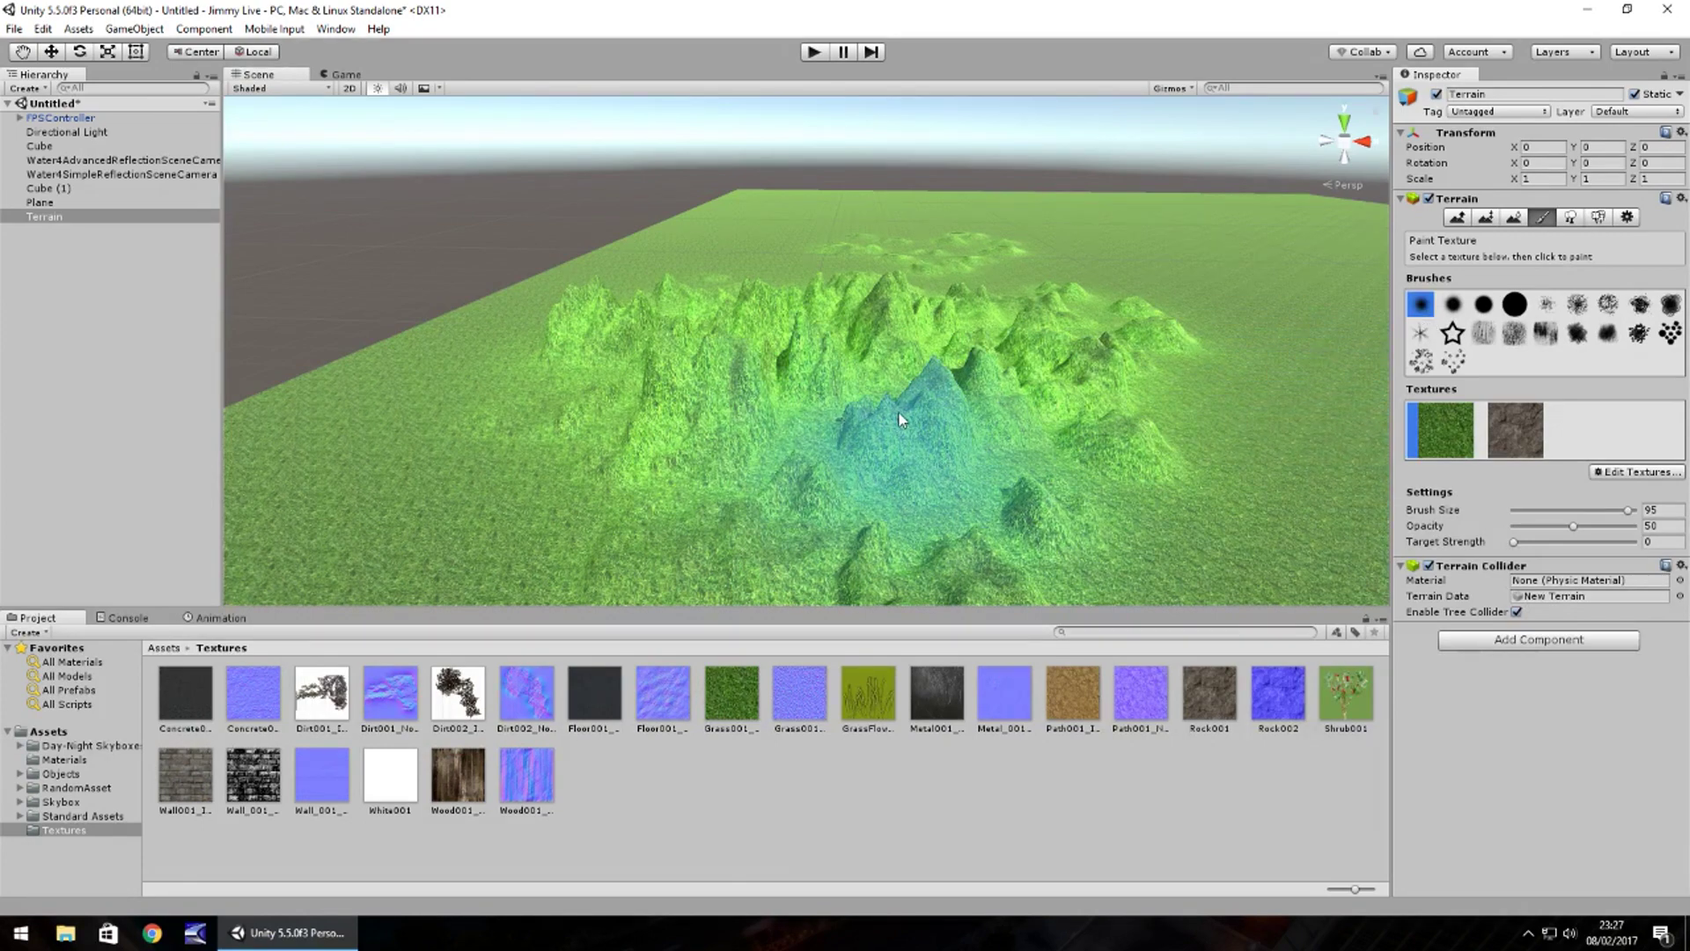
pyautogui.click(1514, 430)
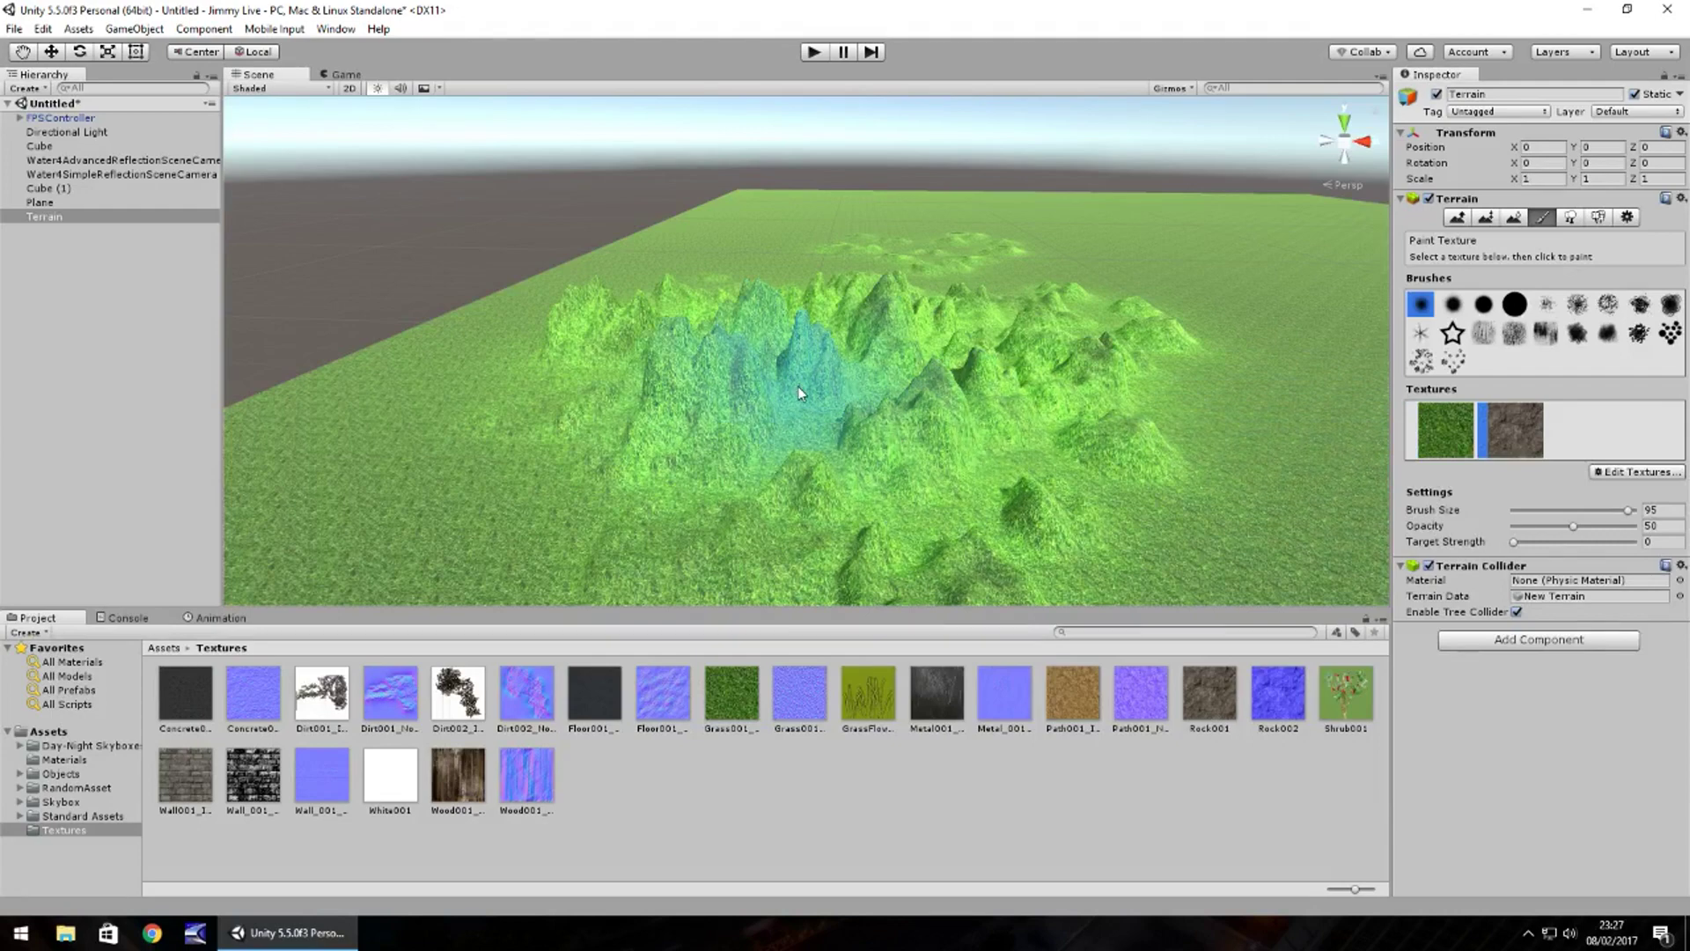
pyautogui.moveTo(799, 393)
pyautogui.mouseDown()
pyautogui.moveTo(850, 440)
pyautogui.moveTo(1020, 352)
pyautogui.moveTo(673, 321)
pyautogui.moveTo(739, 308)
pyautogui.moveTo(1301, 584)
pyautogui.mouseUp()
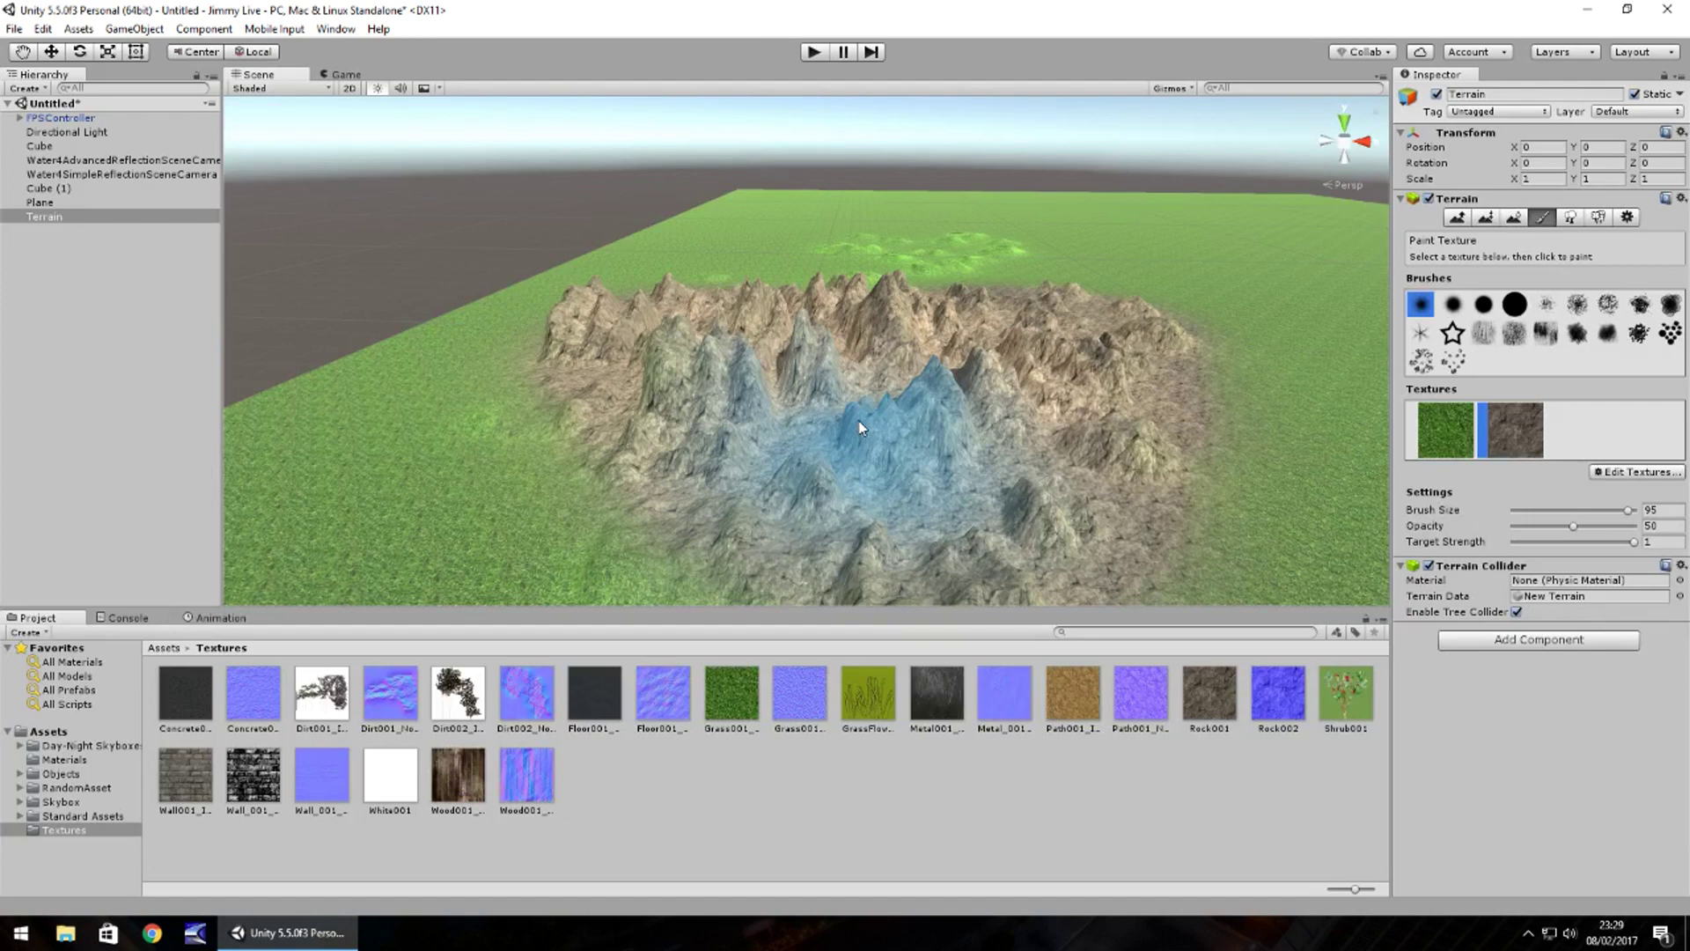
# Add the tree01 model from the Objects > Tree01 folder as a tree type for the terrain.
pyautogui.click(1598, 217)
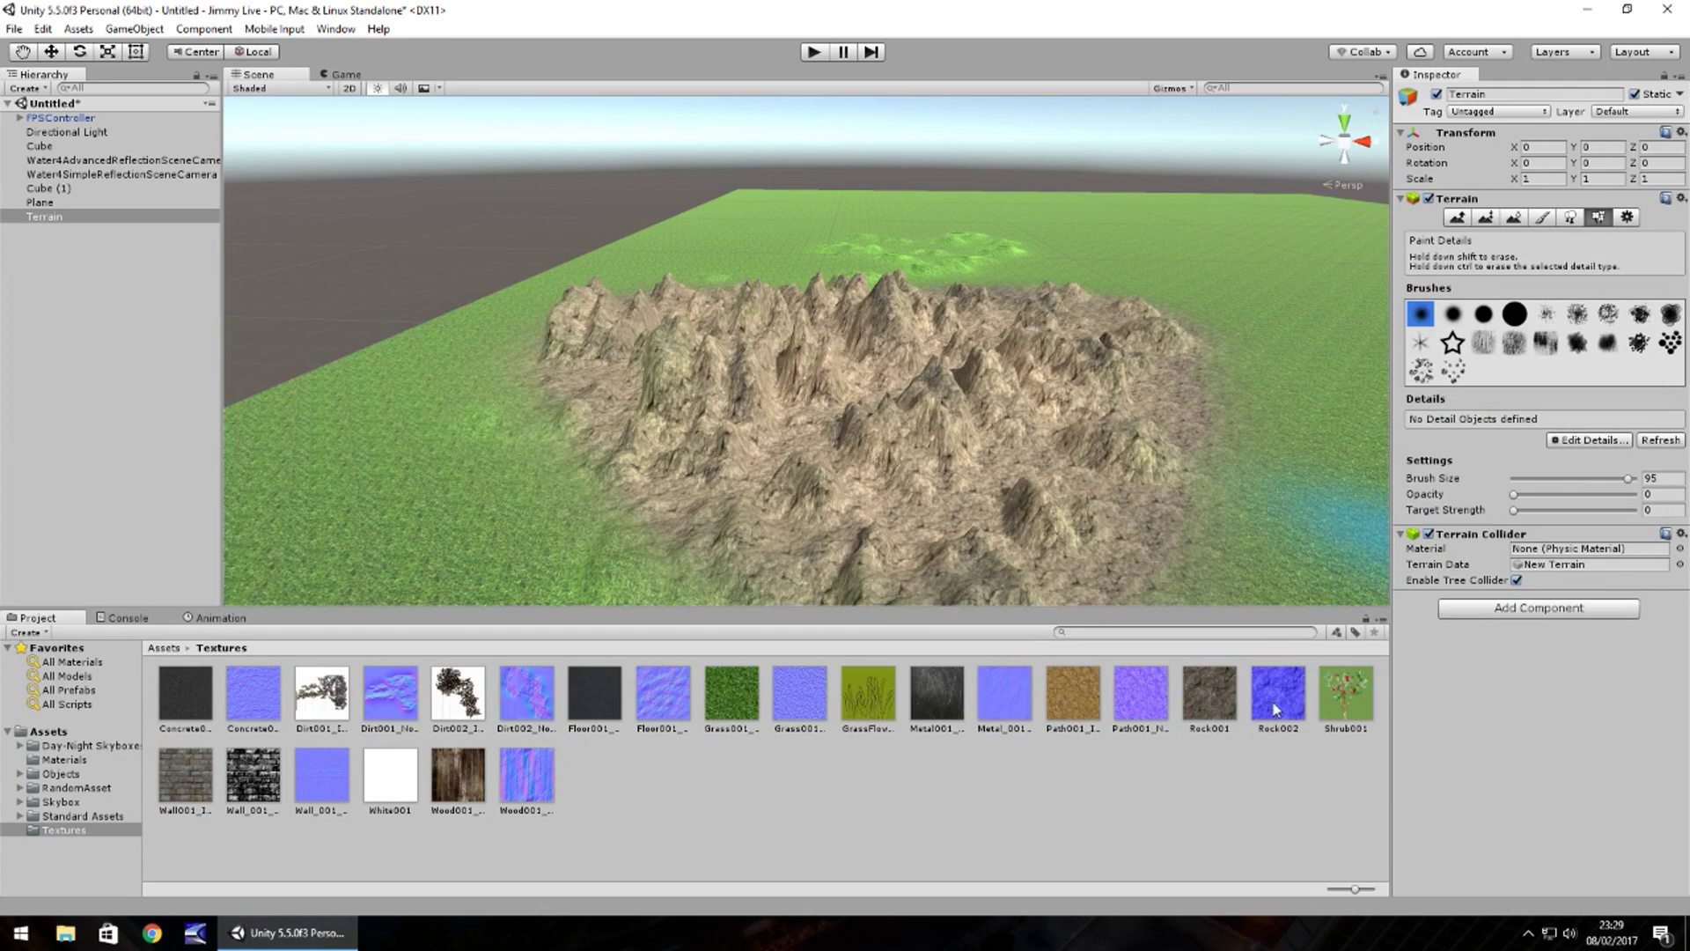
pyautogui.click(1570, 217)
pyautogui.click(1591, 328)
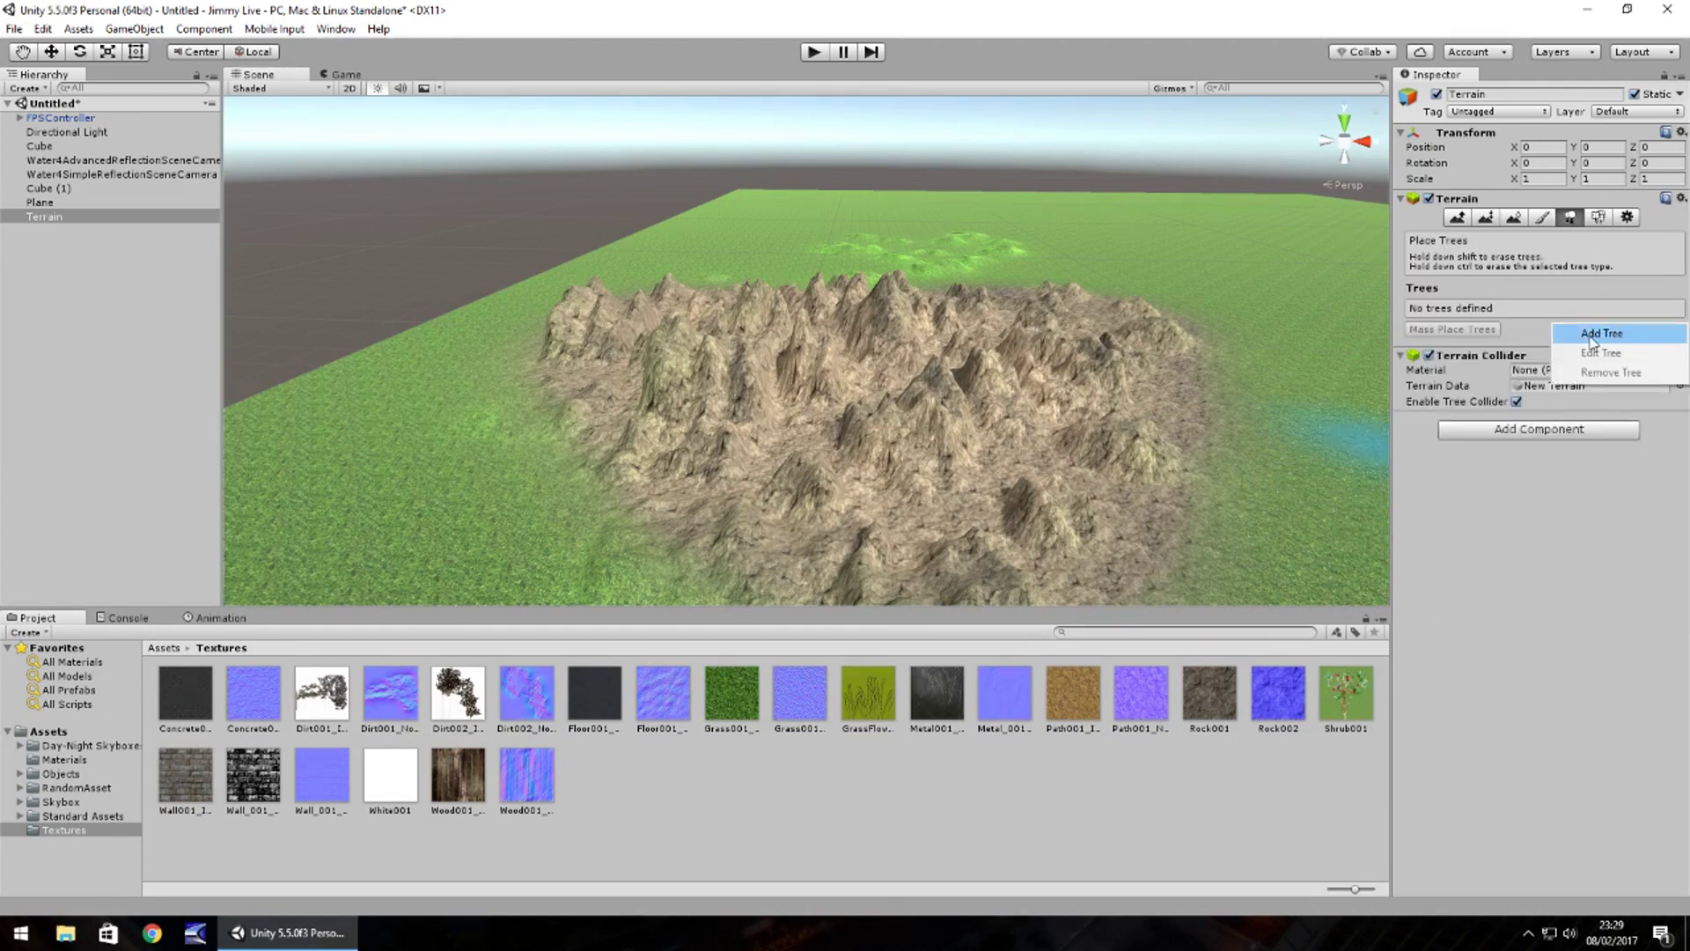
pyautogui.click(1584, 333)
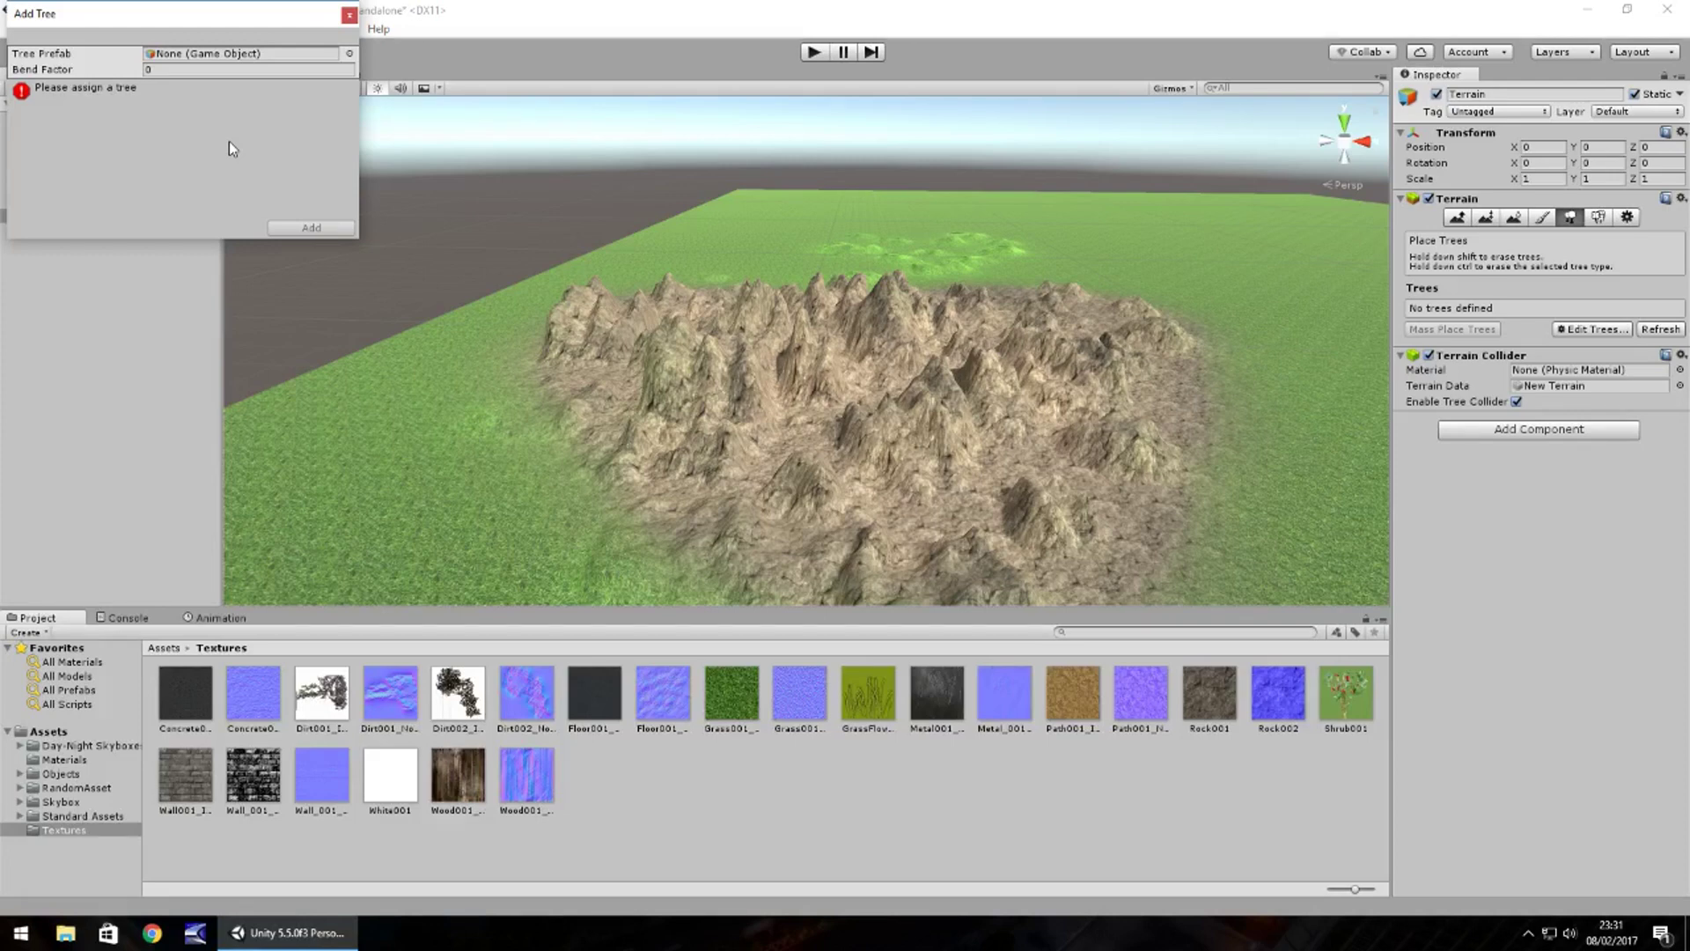
pyautogui.click(61, 774)
pyautogui.doubleClick(317, 699)
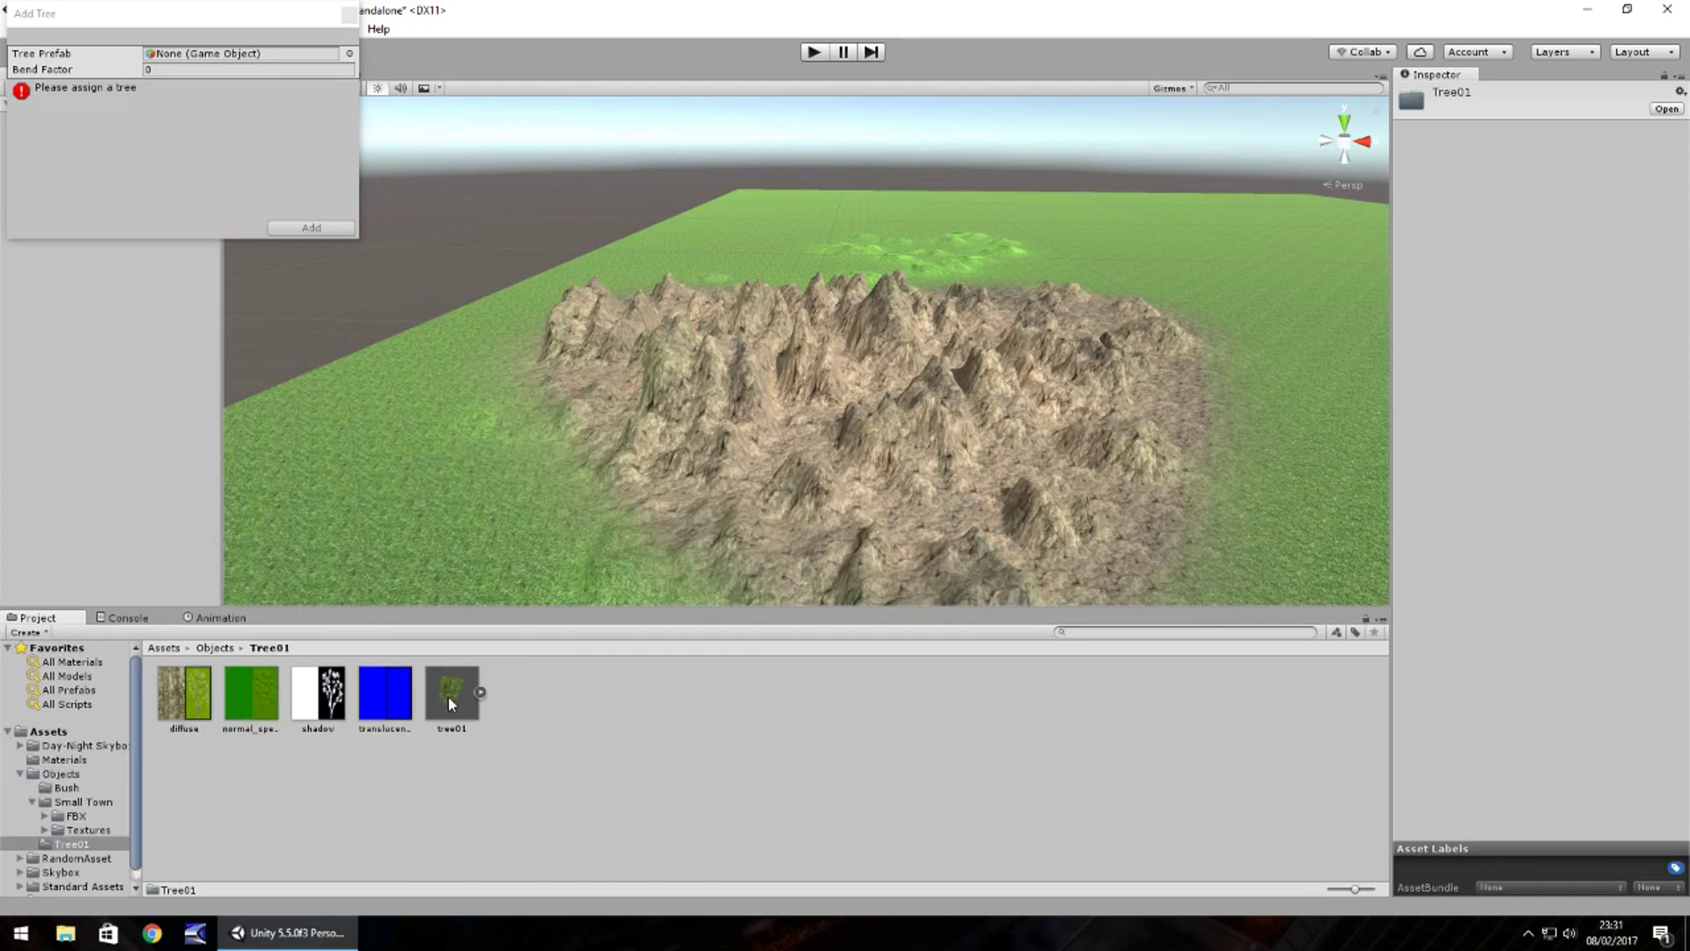
pyautogui.moveTo(447, 695); pyautogui.dragTo(246, 54)
pyautogui.click(311, 228)
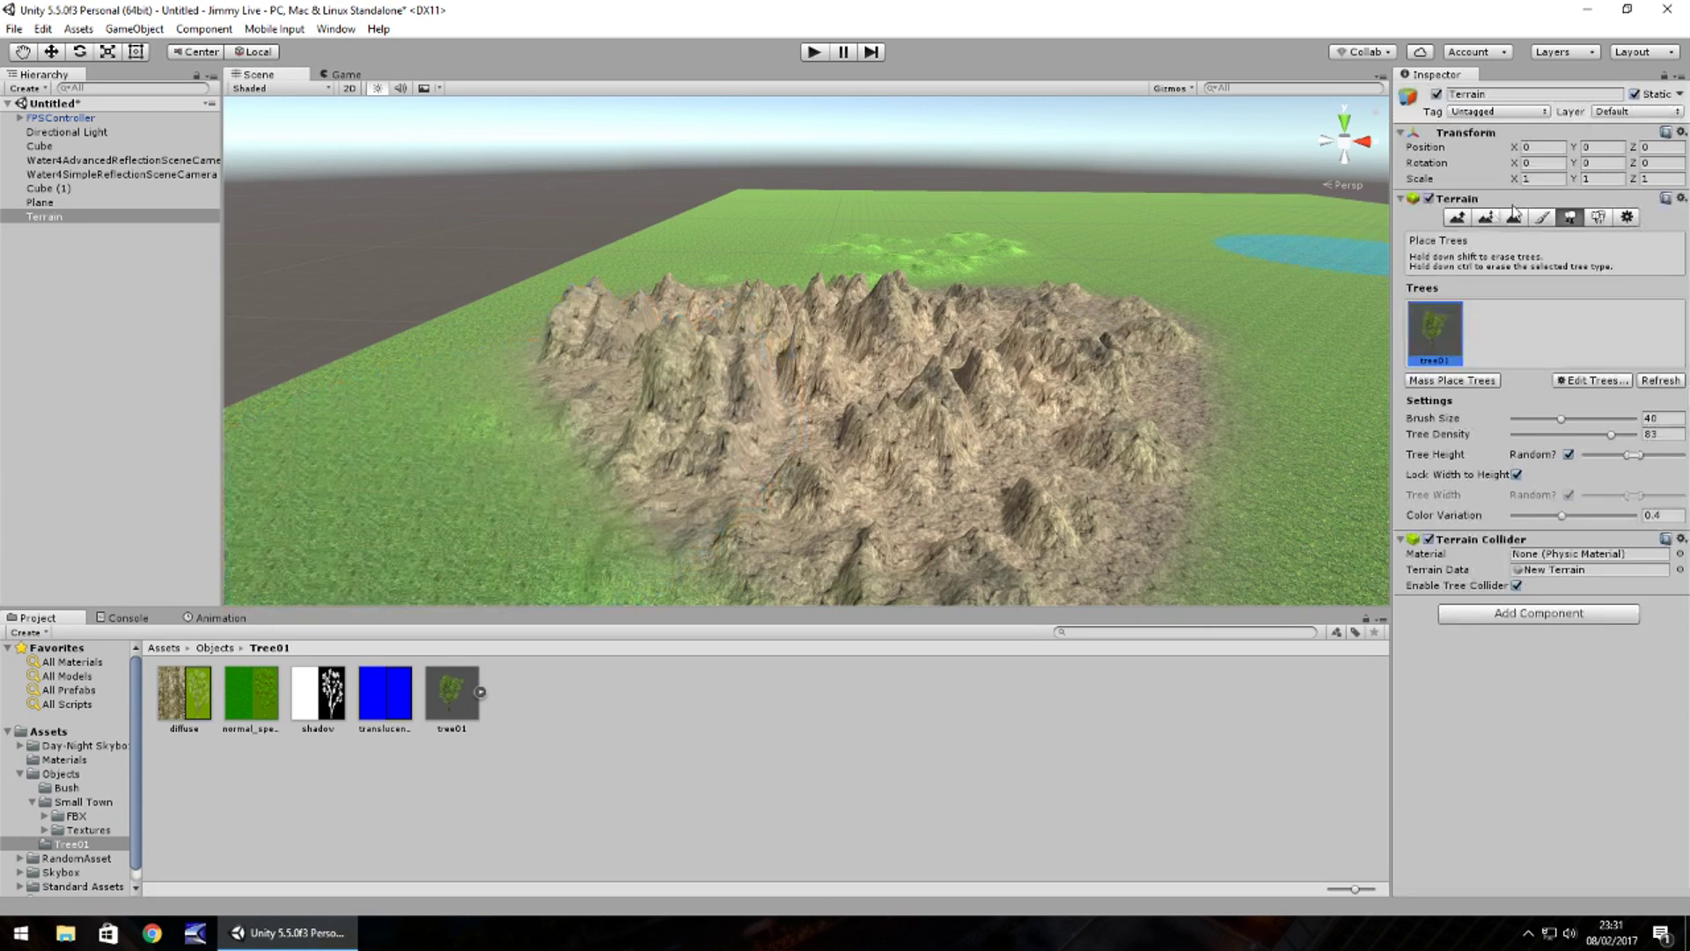
# Widen the random tree height range and set tree density to 70, color variation to 0.575 and brush size to 19.
pyautogui.moveTo(1639, 455); pyautogui.dragTo(1661, 455)
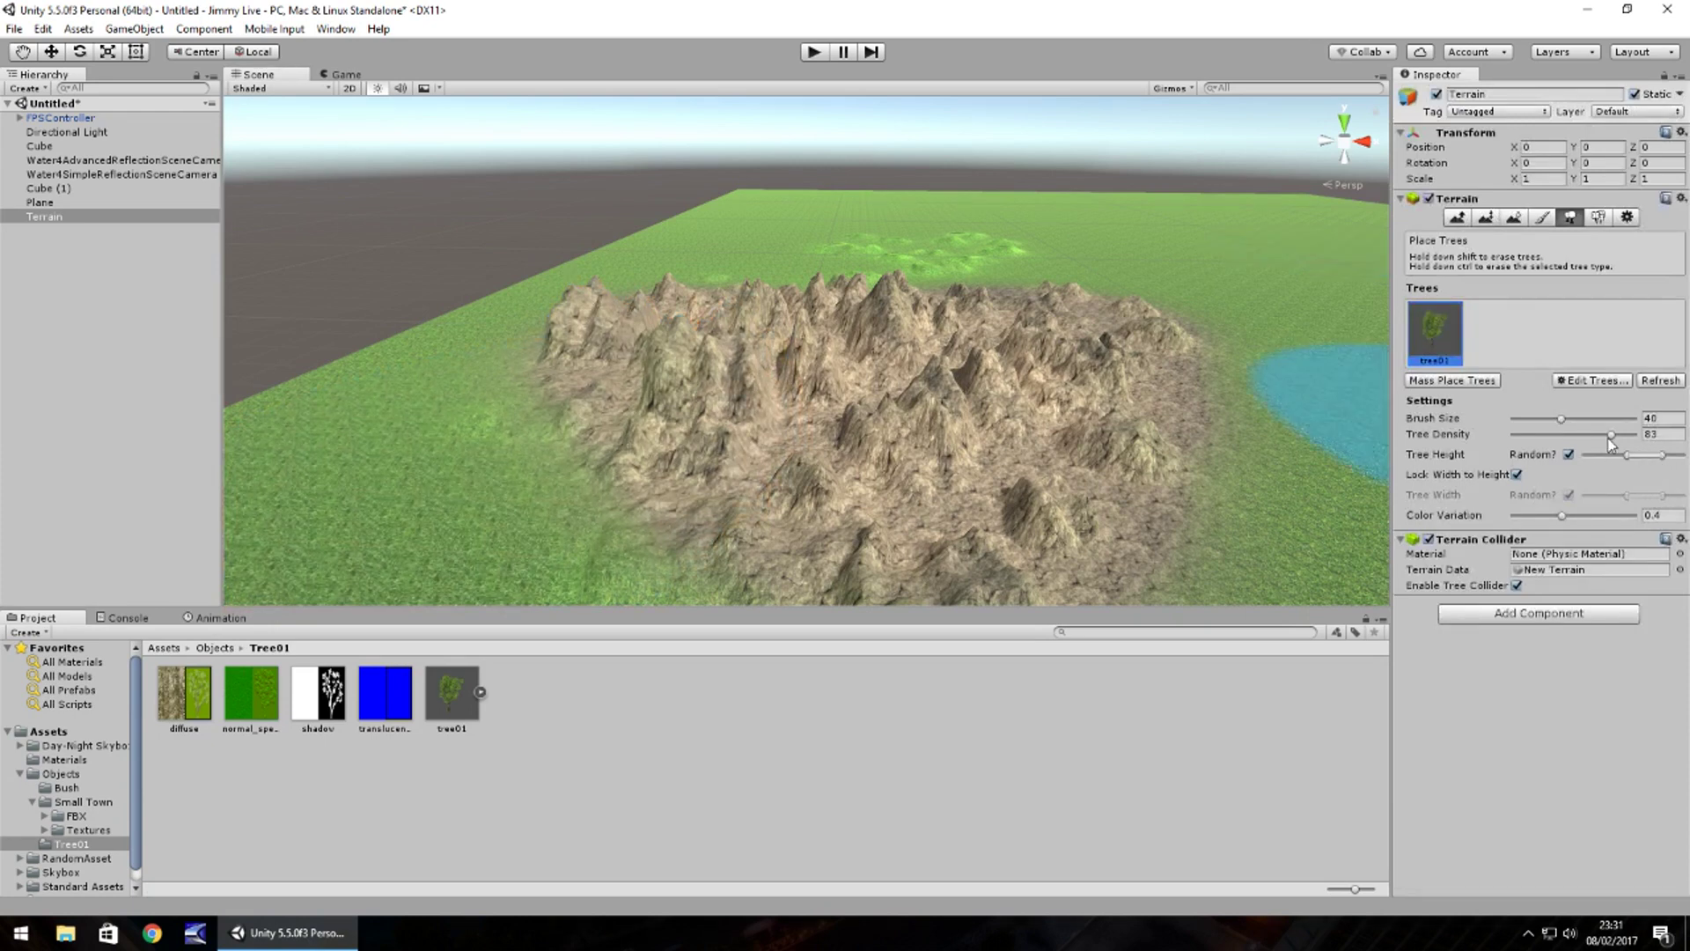
pyautogui.moveTo(1611, 435); pyautogui.dragTo(1593, 434)
pyautogui.moveTo(1560, 515); pyautogui.dragTo(1583, 514)
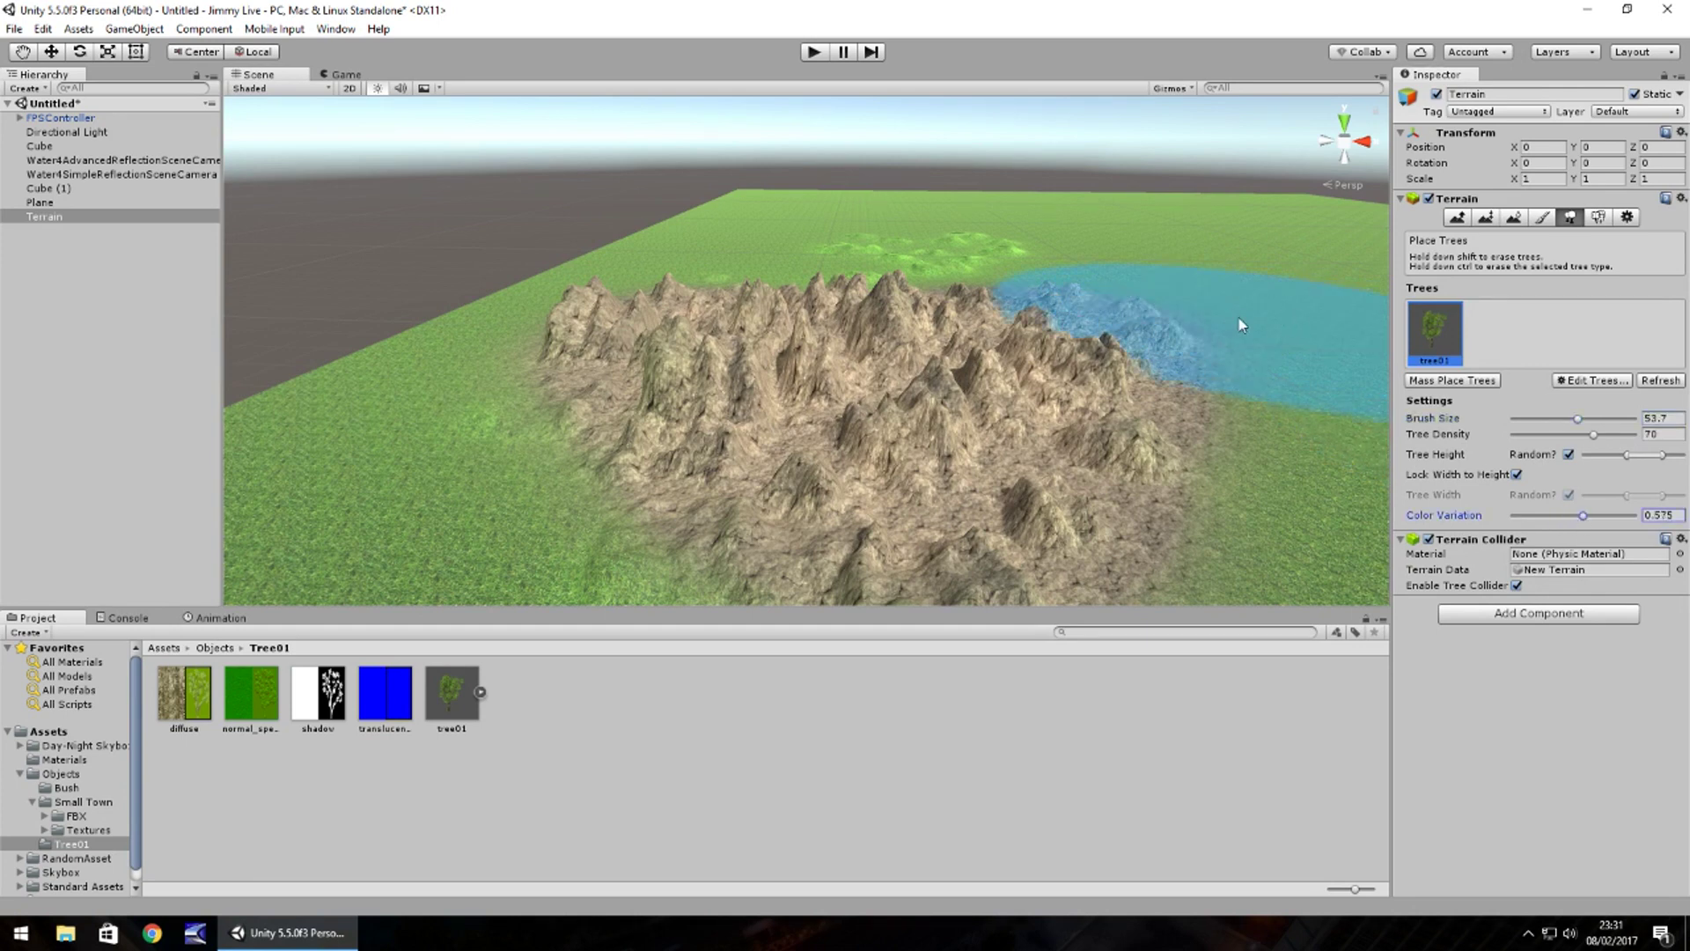
pyautogui.click(1536, 419)
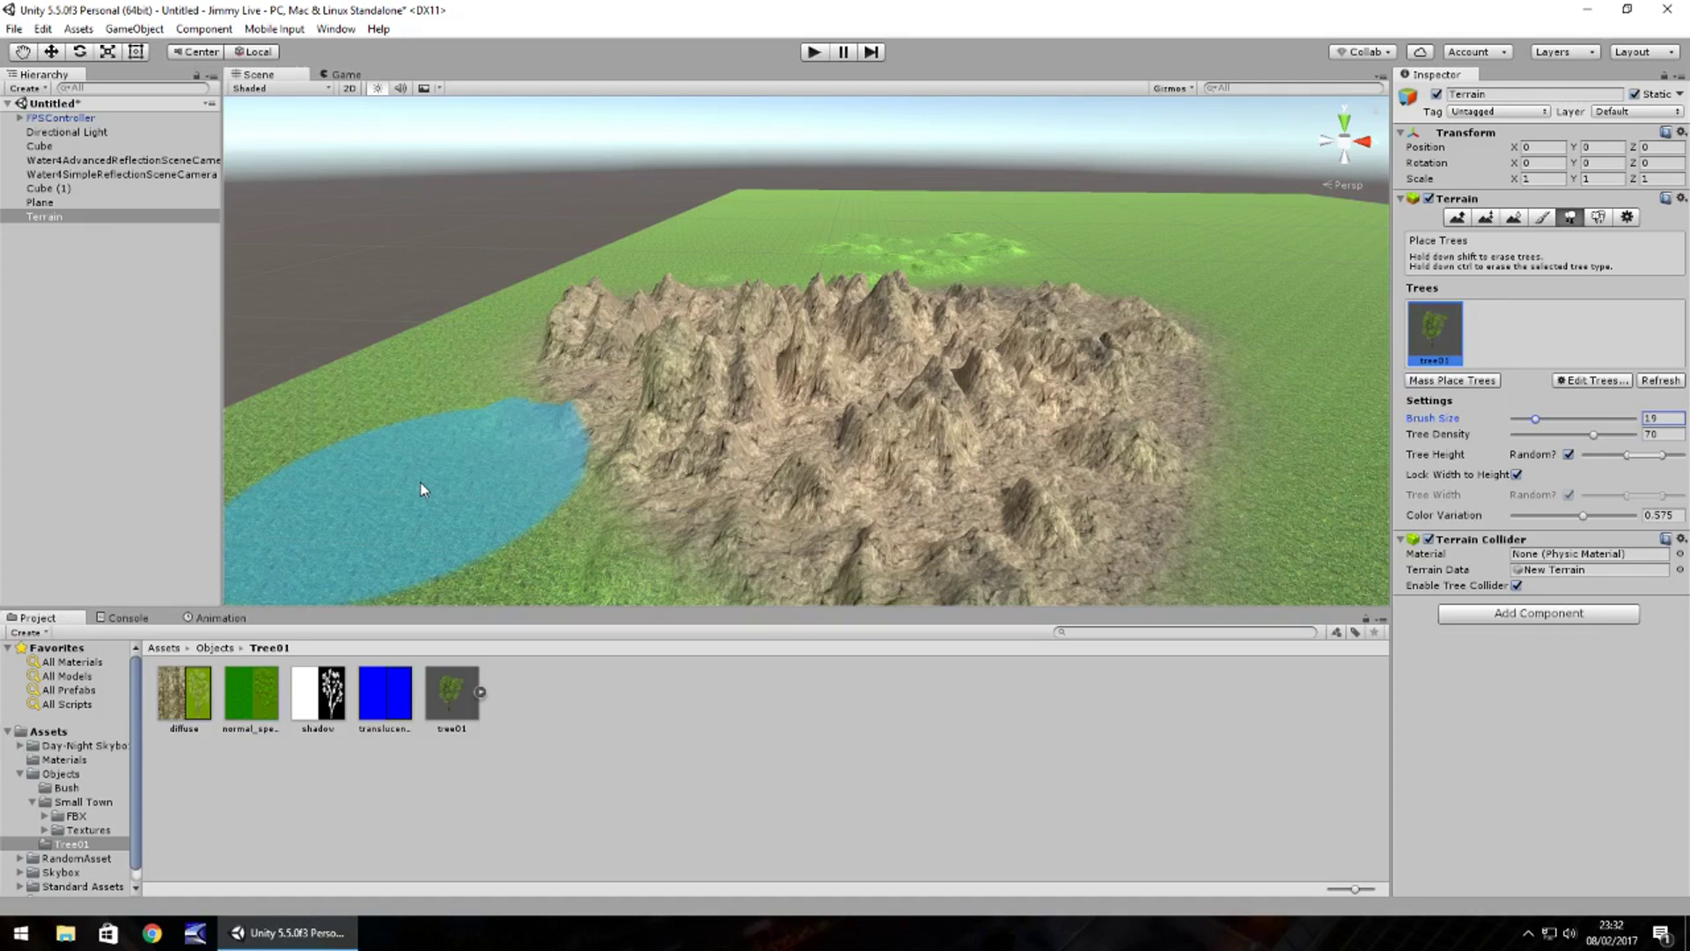
# Paint tree01 trees over the grass on both sides of the mountains and along the far side behind them.
pyautogui.moveTo(421, 489)
pyautogui.mouseDown()
pyautogui.moveTo(440, 422)
pyautogui.moveTo(467, 402)
pyautogui.mouseUp()
pyautogui.moveTo(1306, 440)
pyautogui.mouseDown()
pyautogui.moveTo(1318, 331)
pyautogui.moveTo(1057, 250)
pyautogui.moveTo(1255, 337)
pyautogui.mouseUp()
pyautogui.moveTo(1255, 336)
pyautogui.keyDown('shift'); pyautogui.mouseDown()
pyautogui.moveTo(1210, 288)
pyautogui.moveTo(910, 275)
pyautogui.mouseUp(); pyautogui.keyUp('shift')
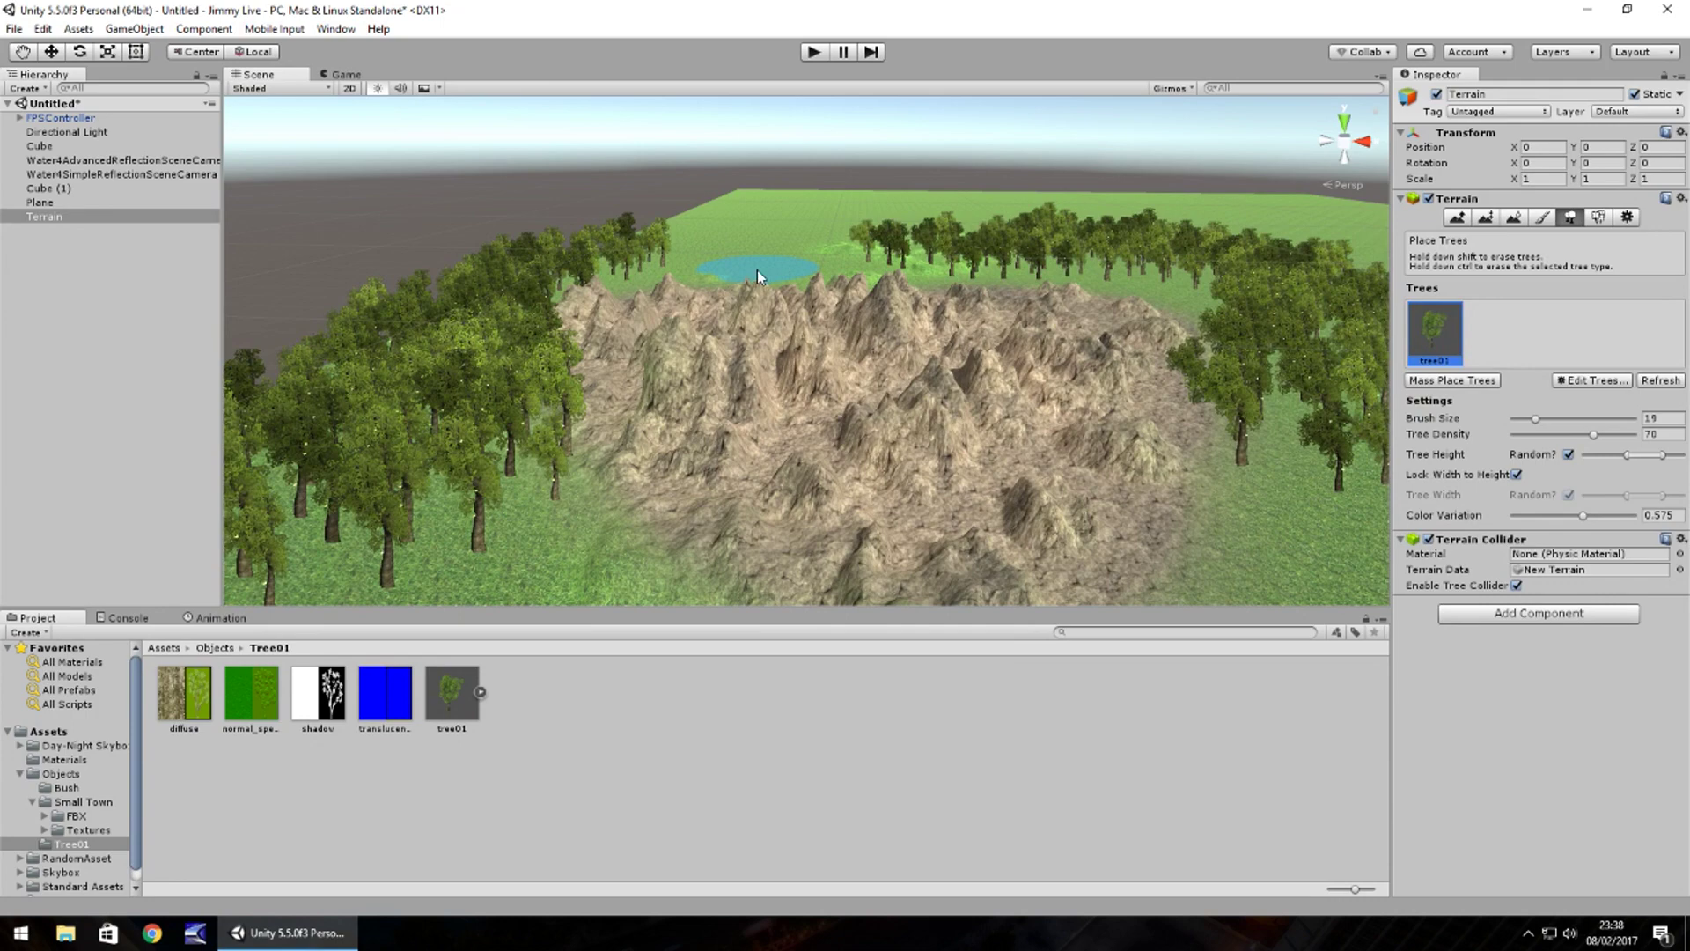
# Create a directional Wind Zone with Main set to 3 and Turbulence set to 2.2.
pyautogui.click(134, 29)
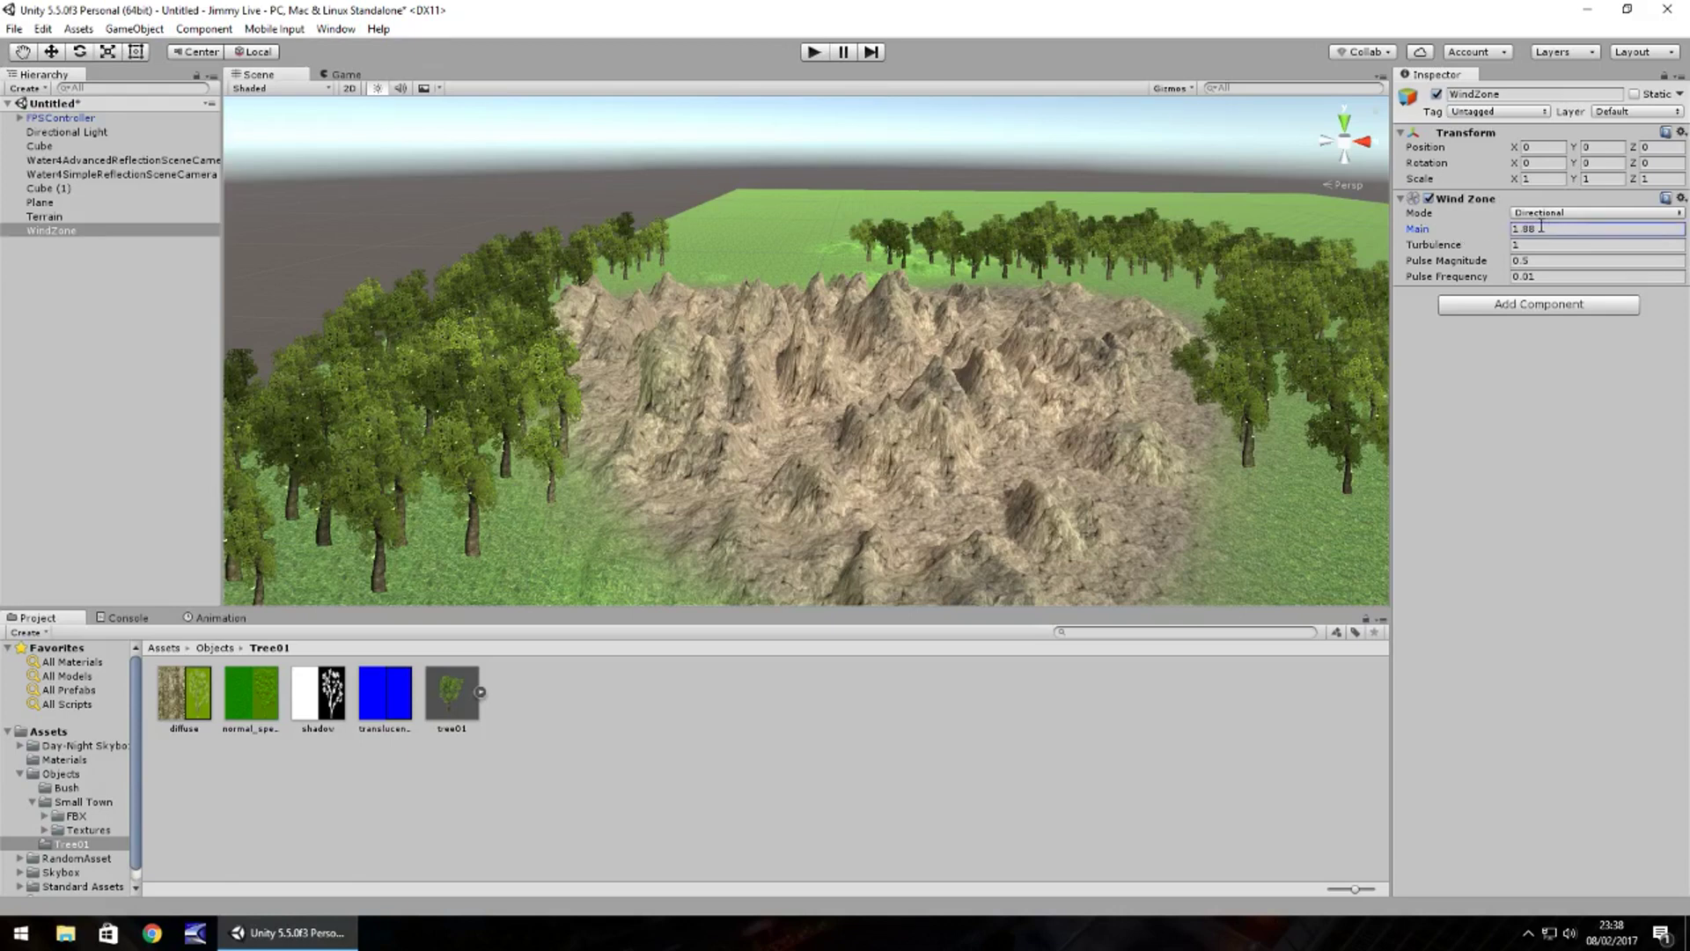
pyautogui.click(1562, 225)
pyautogui.write('3')
pyautogui.click(1527, 243)
pyautogui.write('2.2')
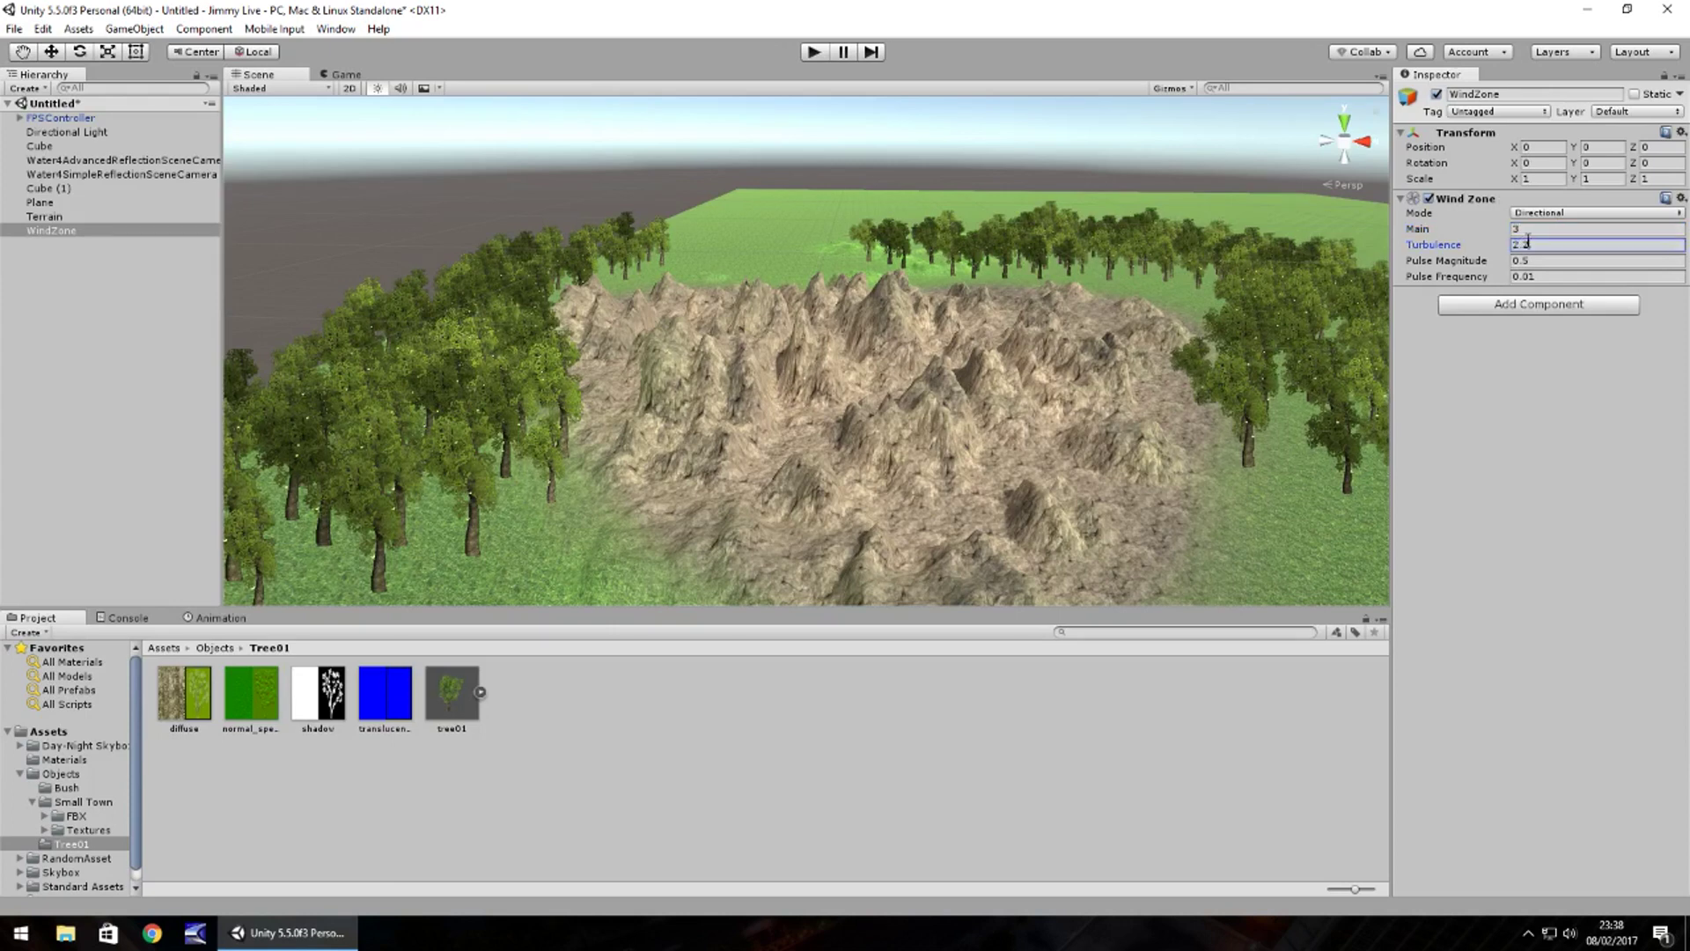
# Move the FPSController off the wooden floor to above the terrain's trees, at about X 52 and Z 47.
pyautogui.click(88, 119)
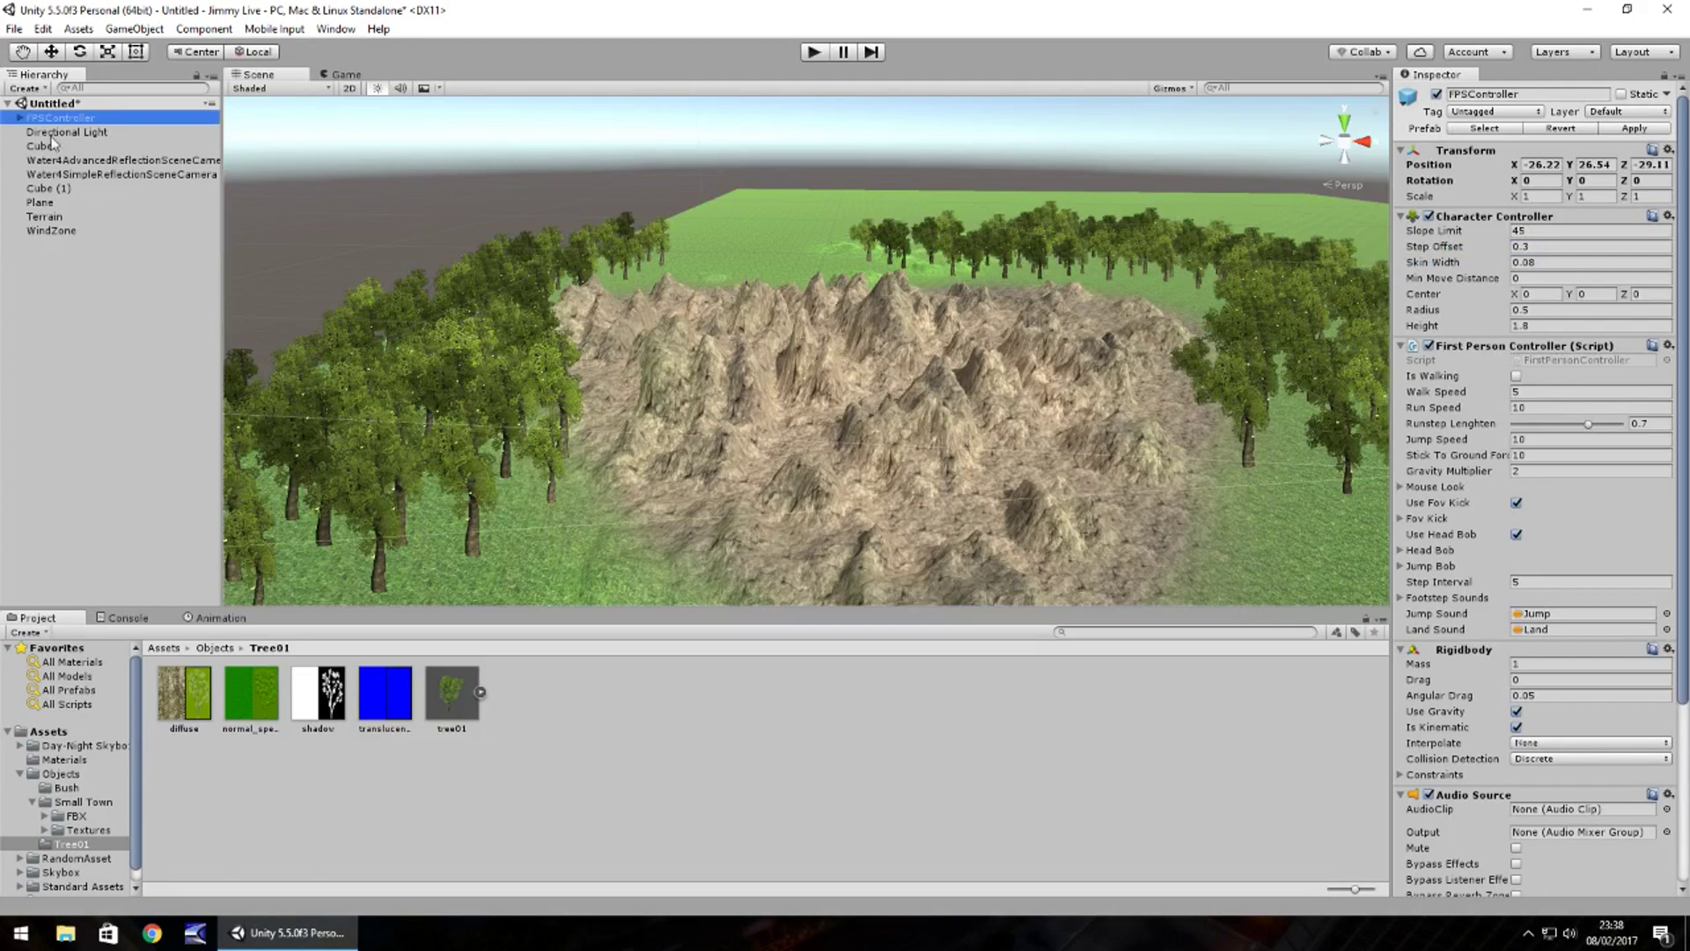
pyautogui.doubleClick(58, 119)
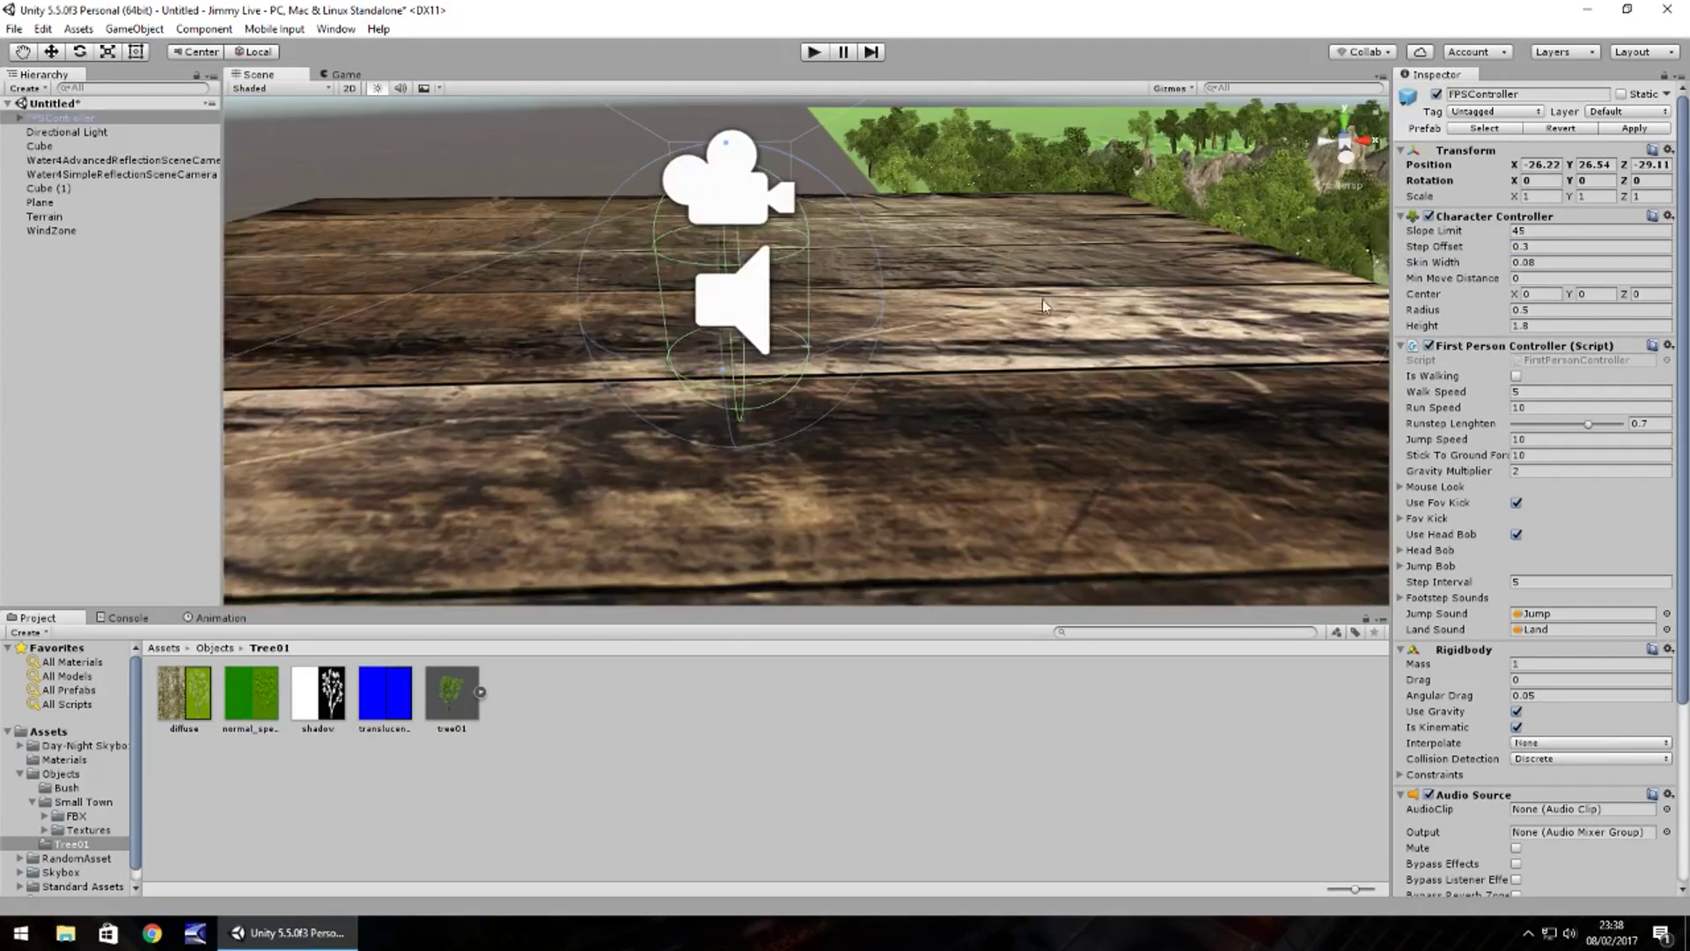
pyautogui.moveTo(1042, 299)
pyautogui.mouseDown(button='right')
pyautogui.moveTo(713, 315)
pyautogui.moveTo(1107, 211)
pyautogui.moveTo(1034, 314)
pyautogui.mouseUp(button='right')
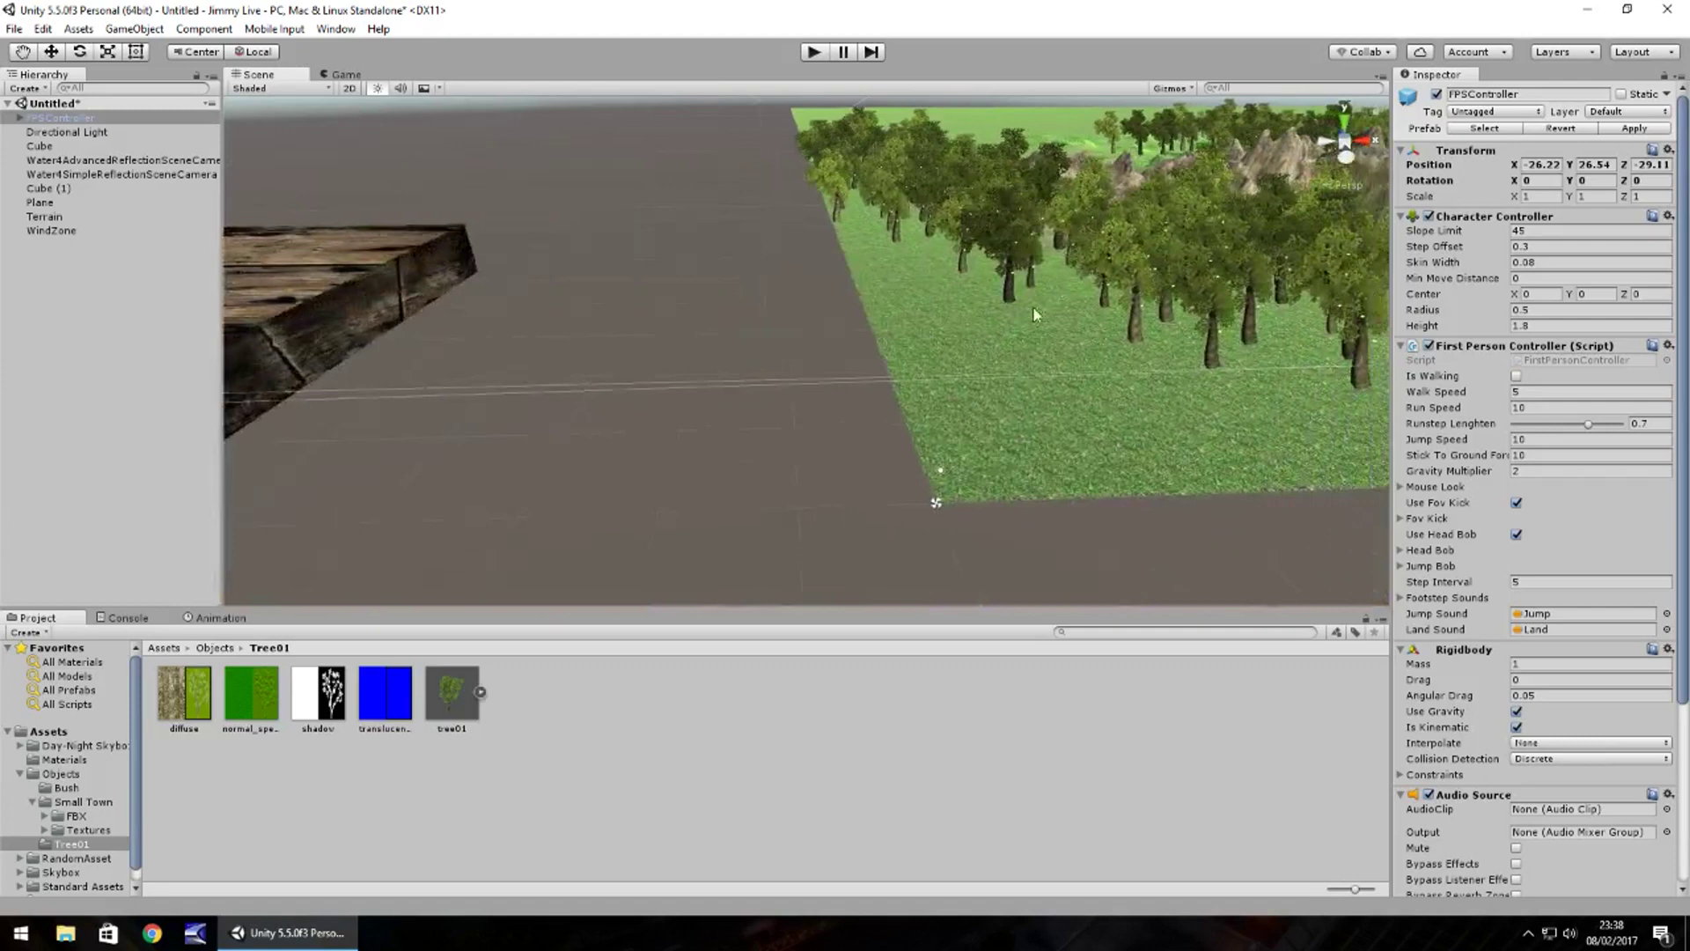
pyautogui.press('f')
pyautogui.moveTo(545, 203); pyautogui.dragTo(128, 114, button='right')
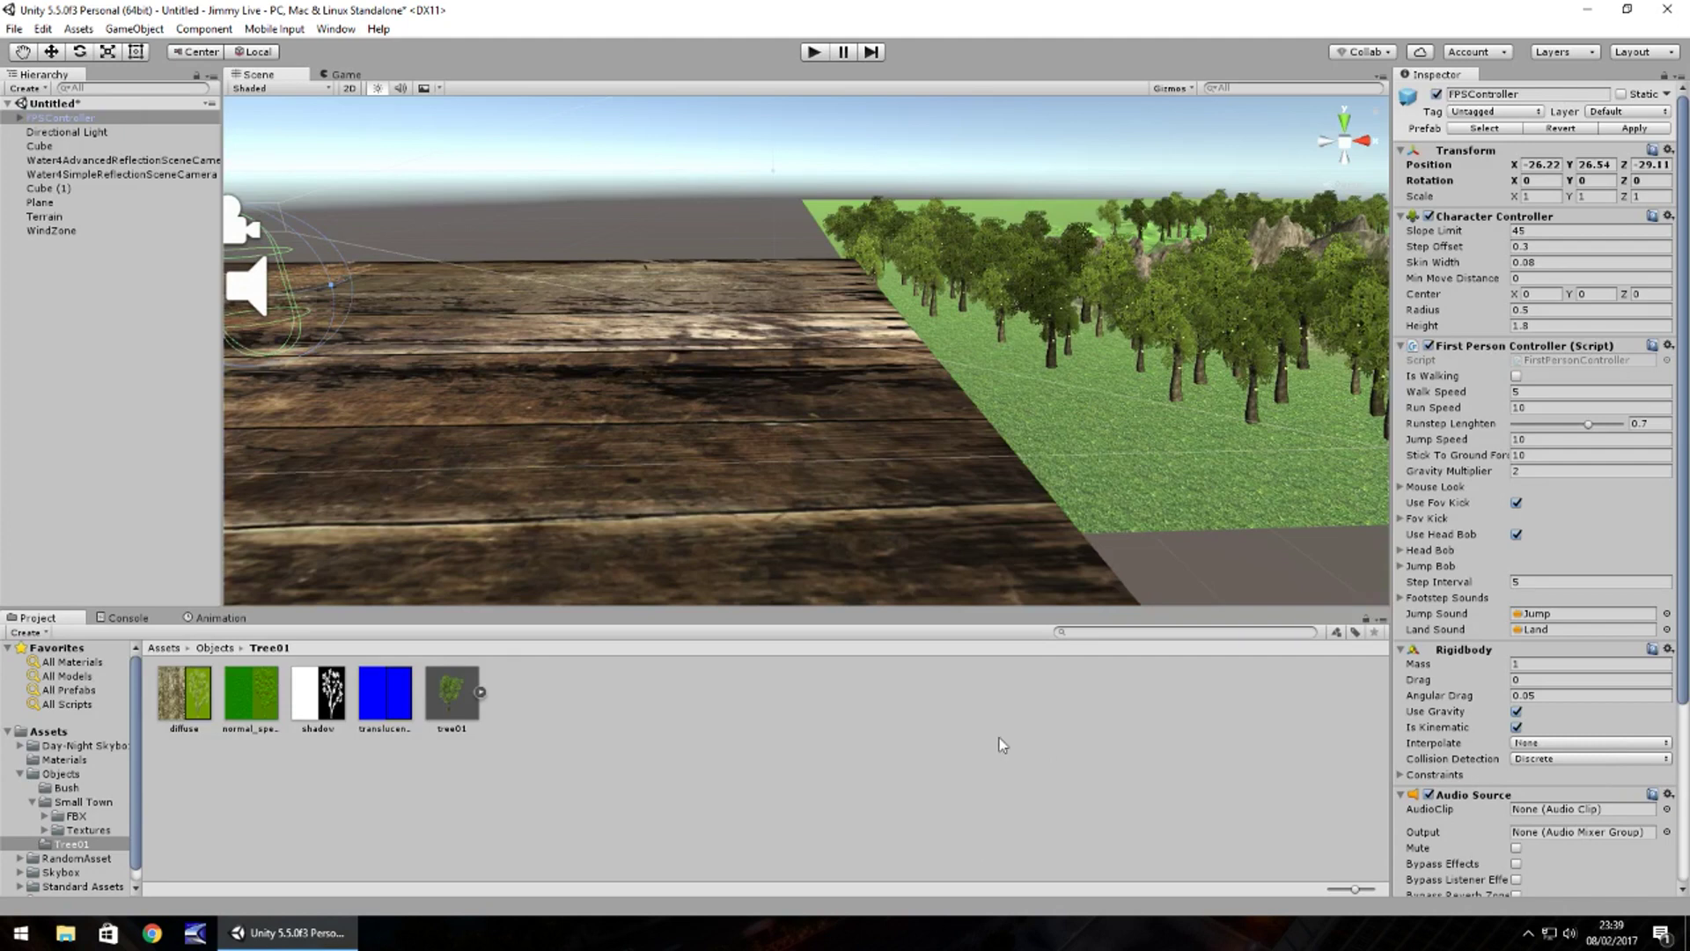
pyautogui.click(902, 732)
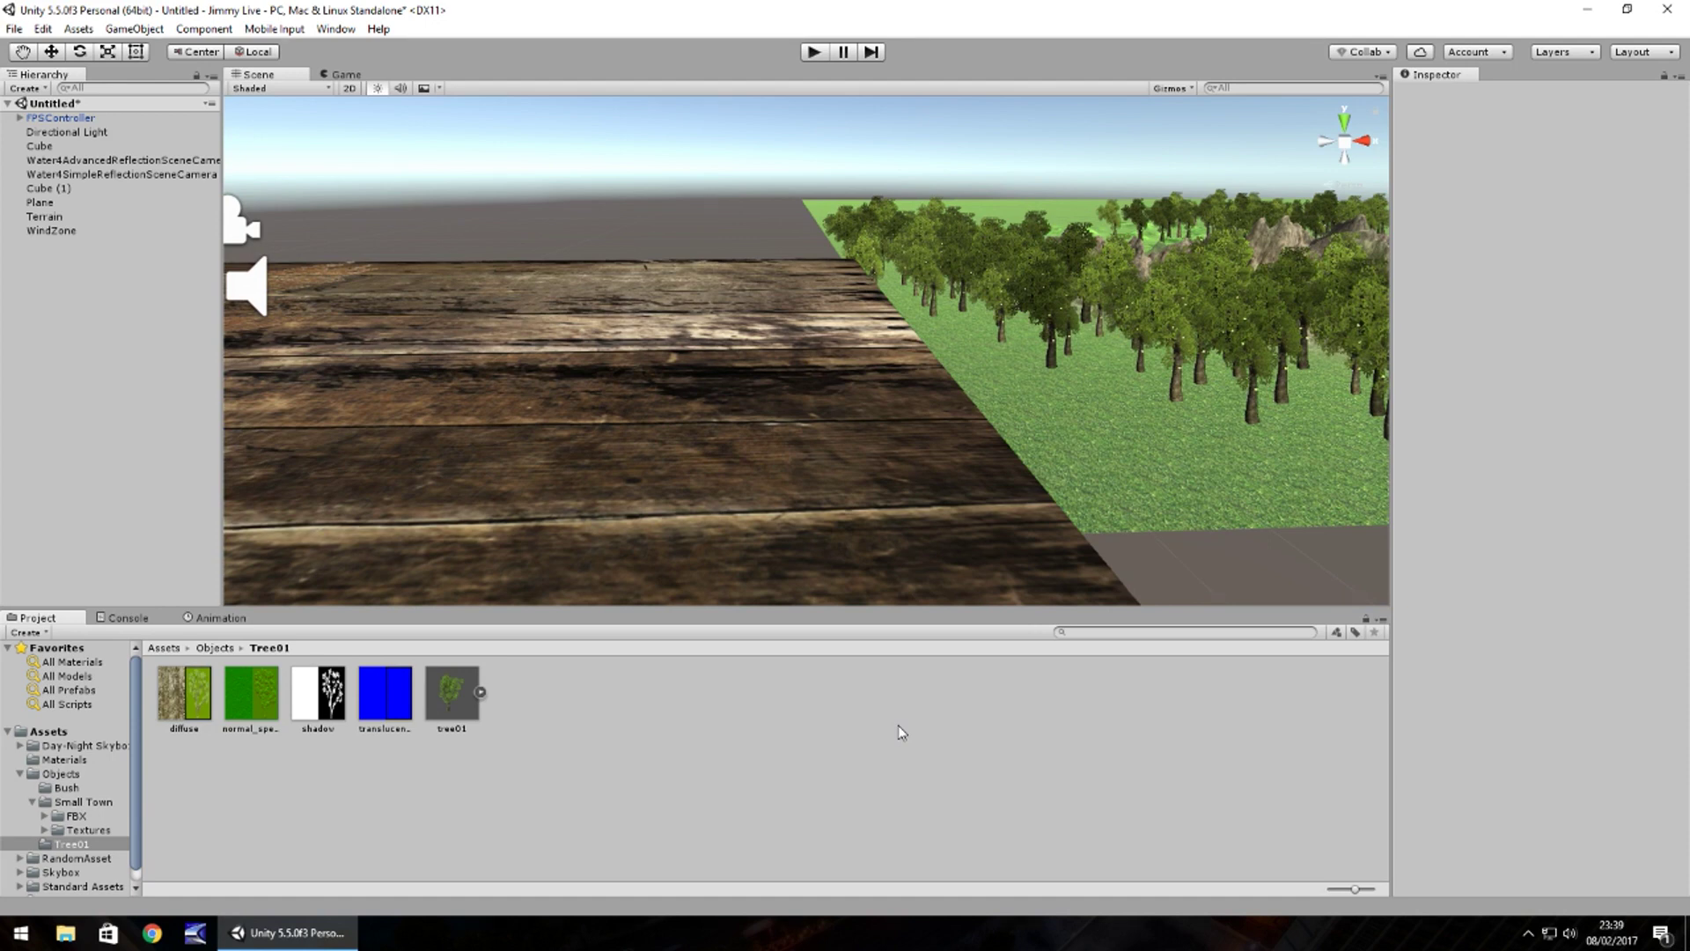
pyautogui.click(49, 120)
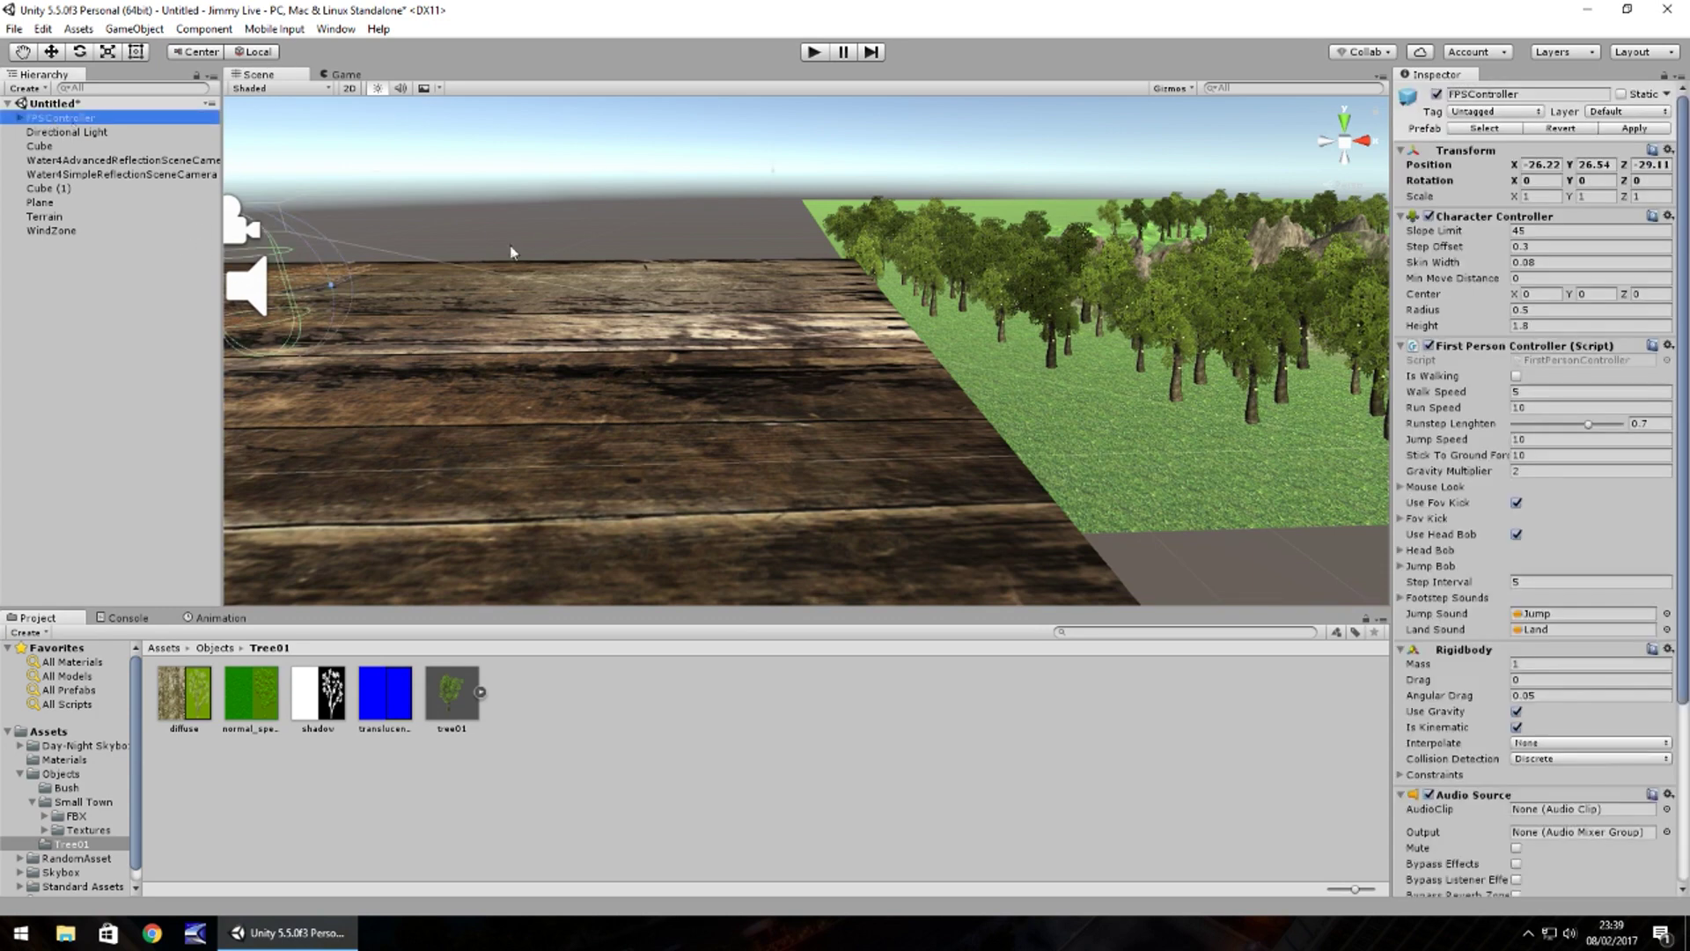
pyautogui.click(313, 297)
pyautogui.press('w')
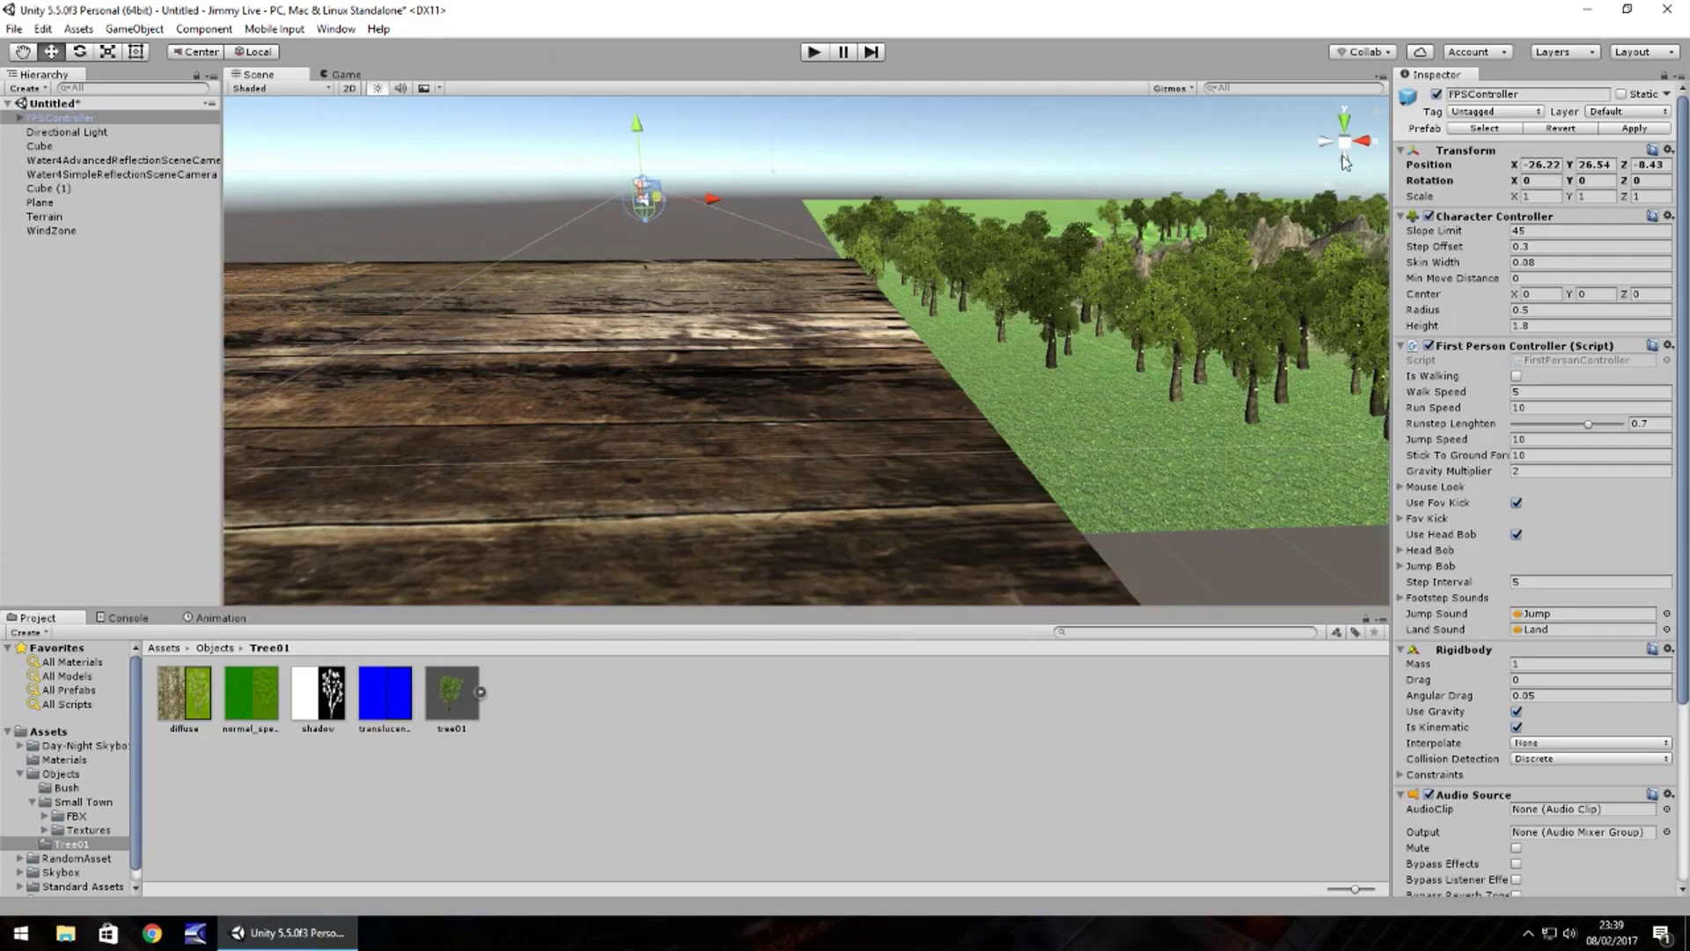
pyautogui.moveTo(1345, 163); pyautogui.dragTo(1375, 166)
pyautogui.moveTo(845, 282); pyautogui.dragTo(992, 305, button='right')
pyautogui.scroll(-4, 554, 294)
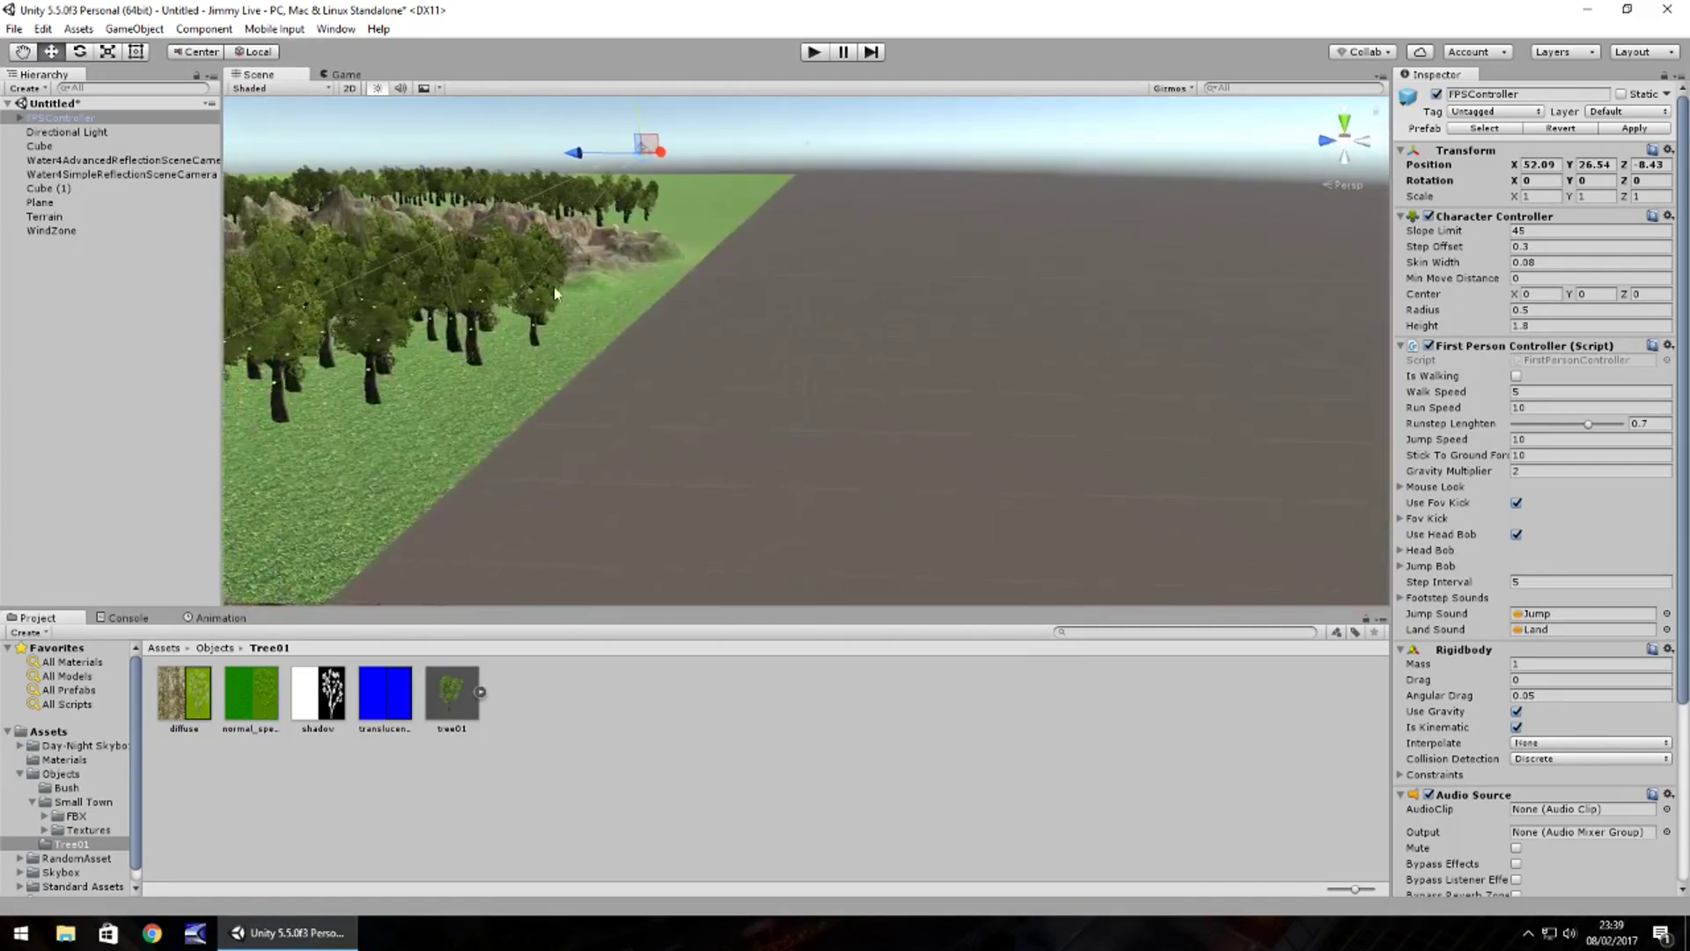
pyautogui.moveTo(652, 193); pyautogui.dragTo(679, 192, button='middle')
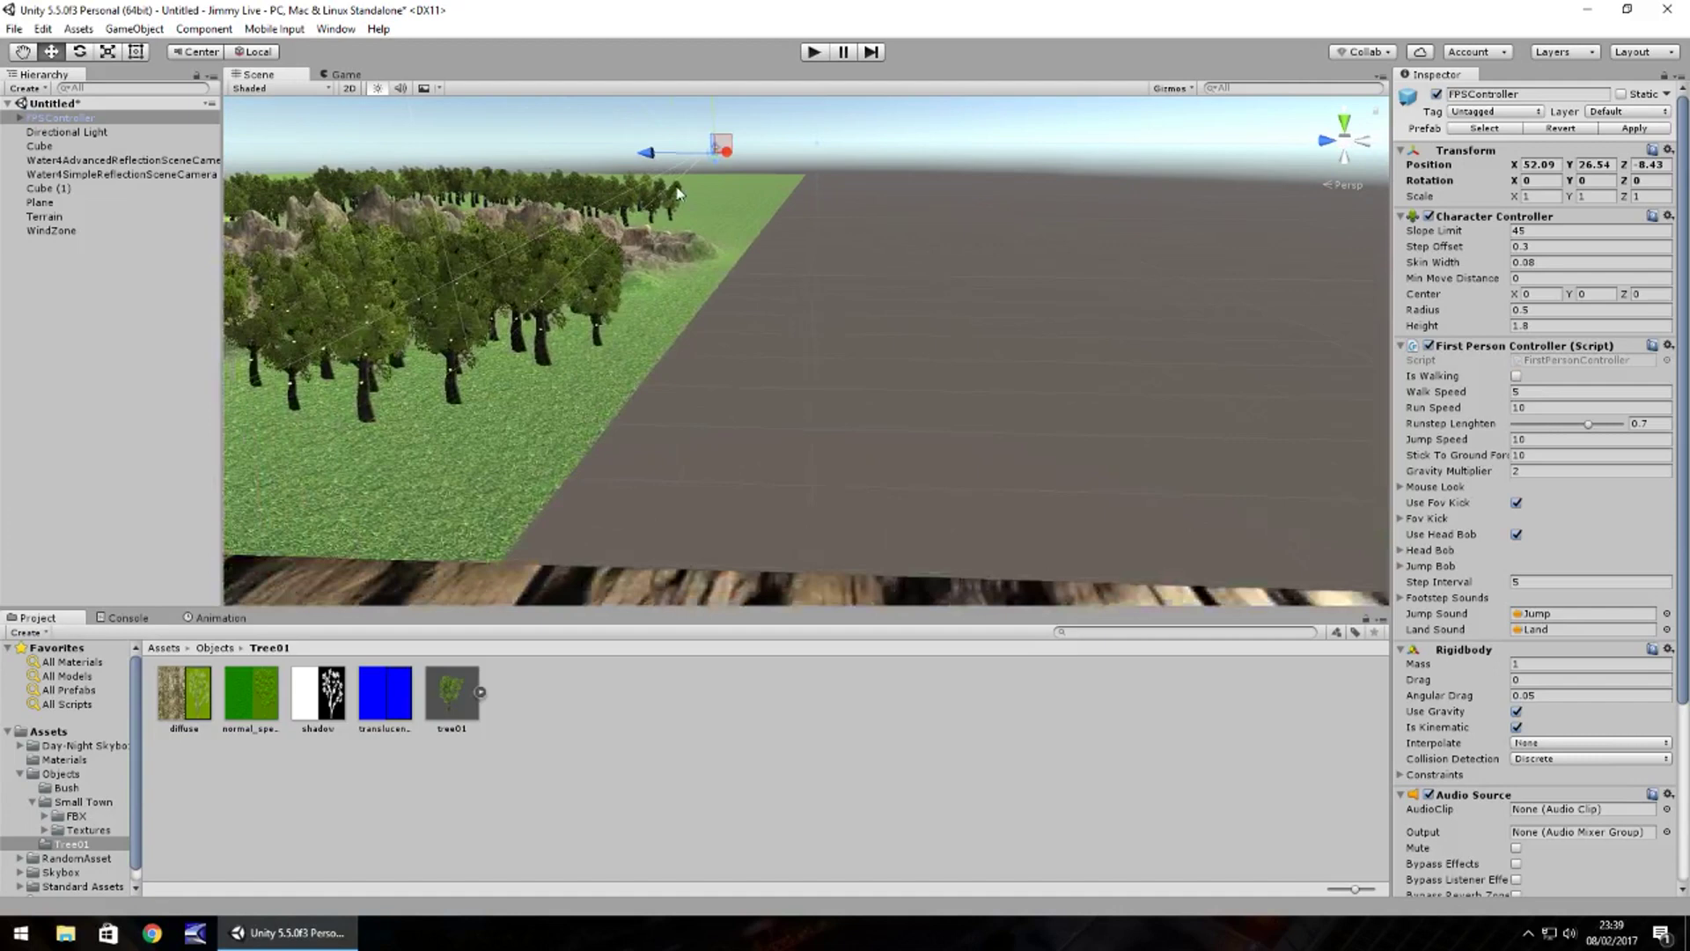
# Run the scene and walk through the trees in first person to check the wind movement and the terrain.
pyautogui.click(814, 53)
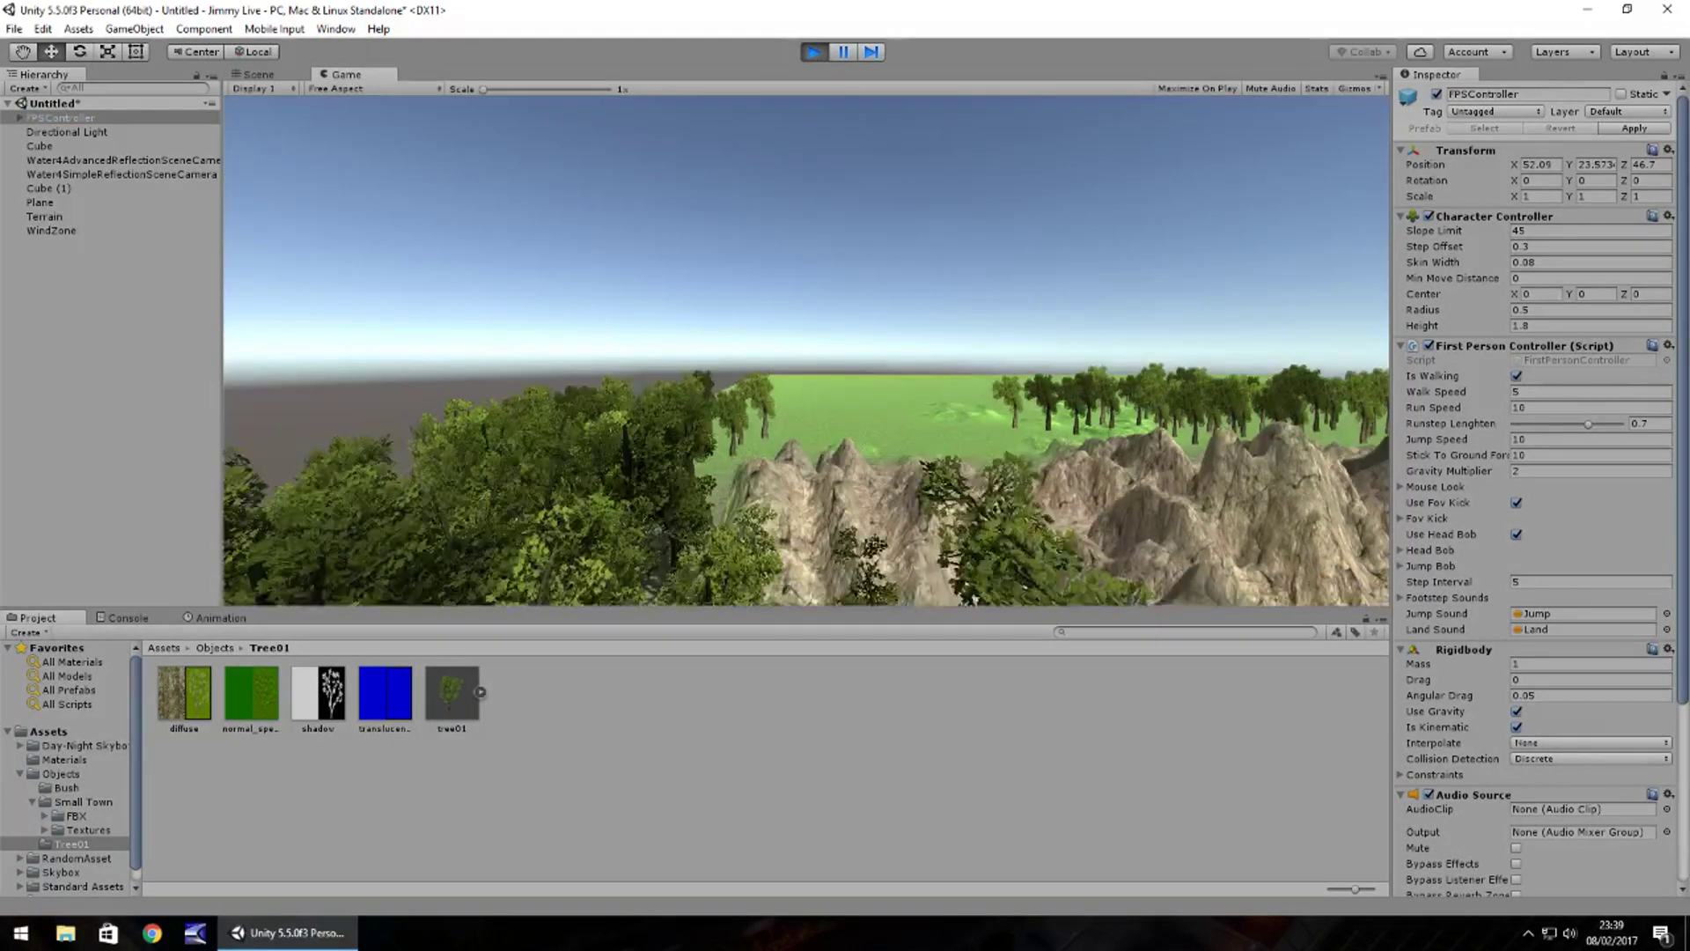
pyautogui.press('w')
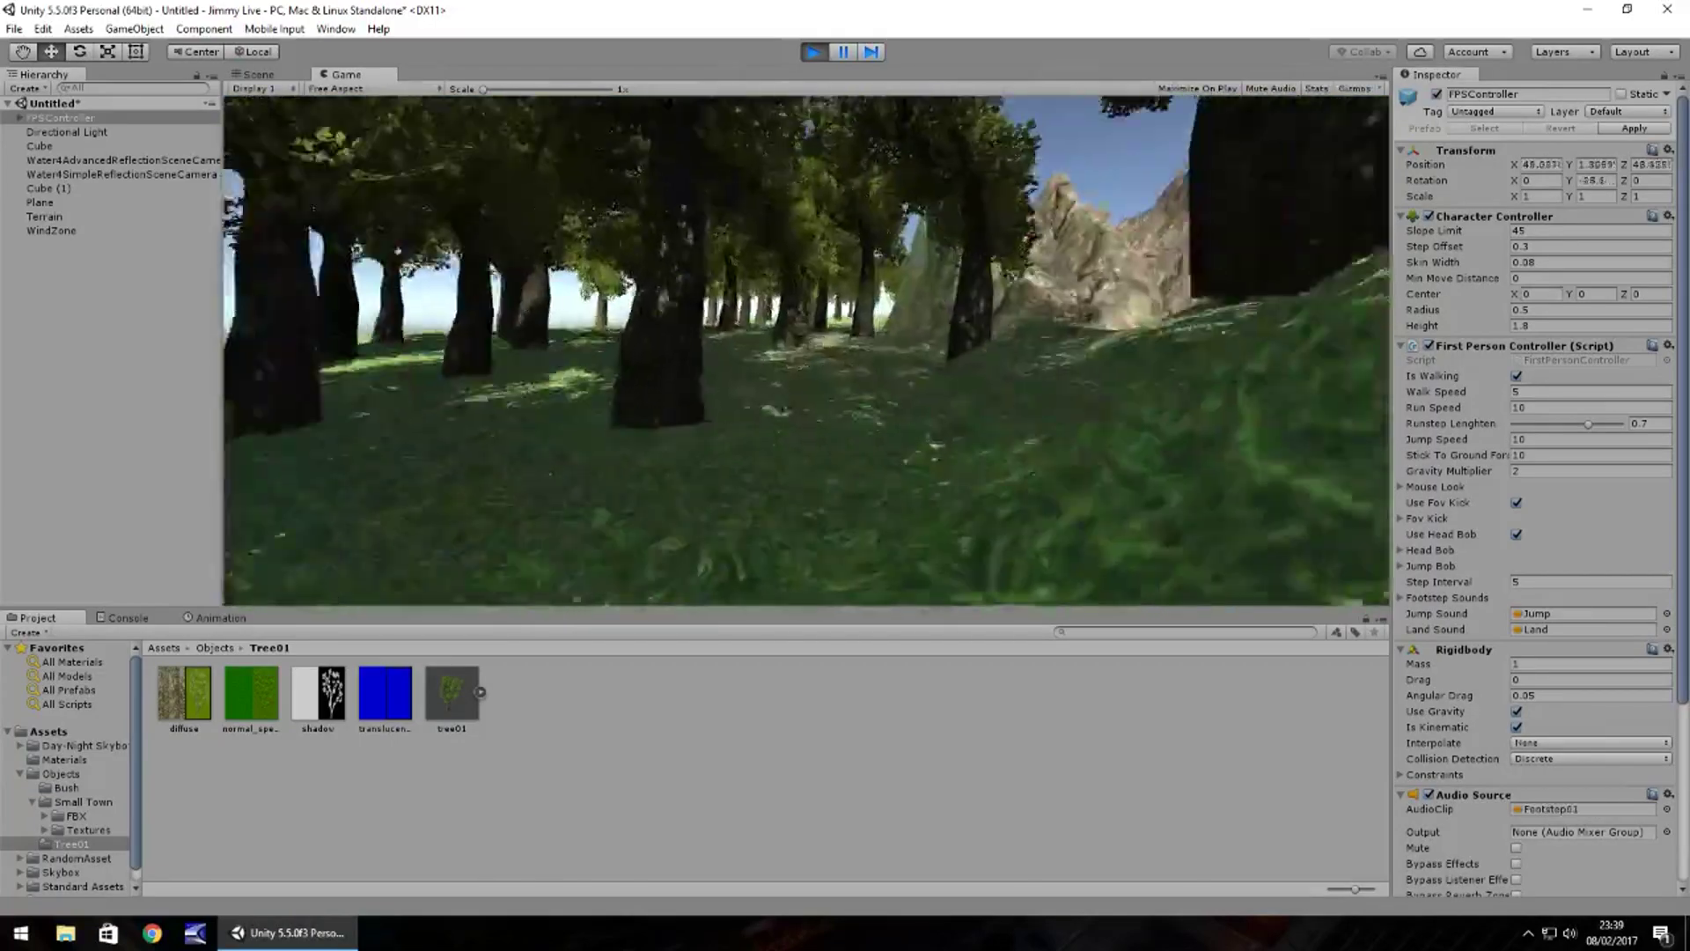
pyautogui.press('w')
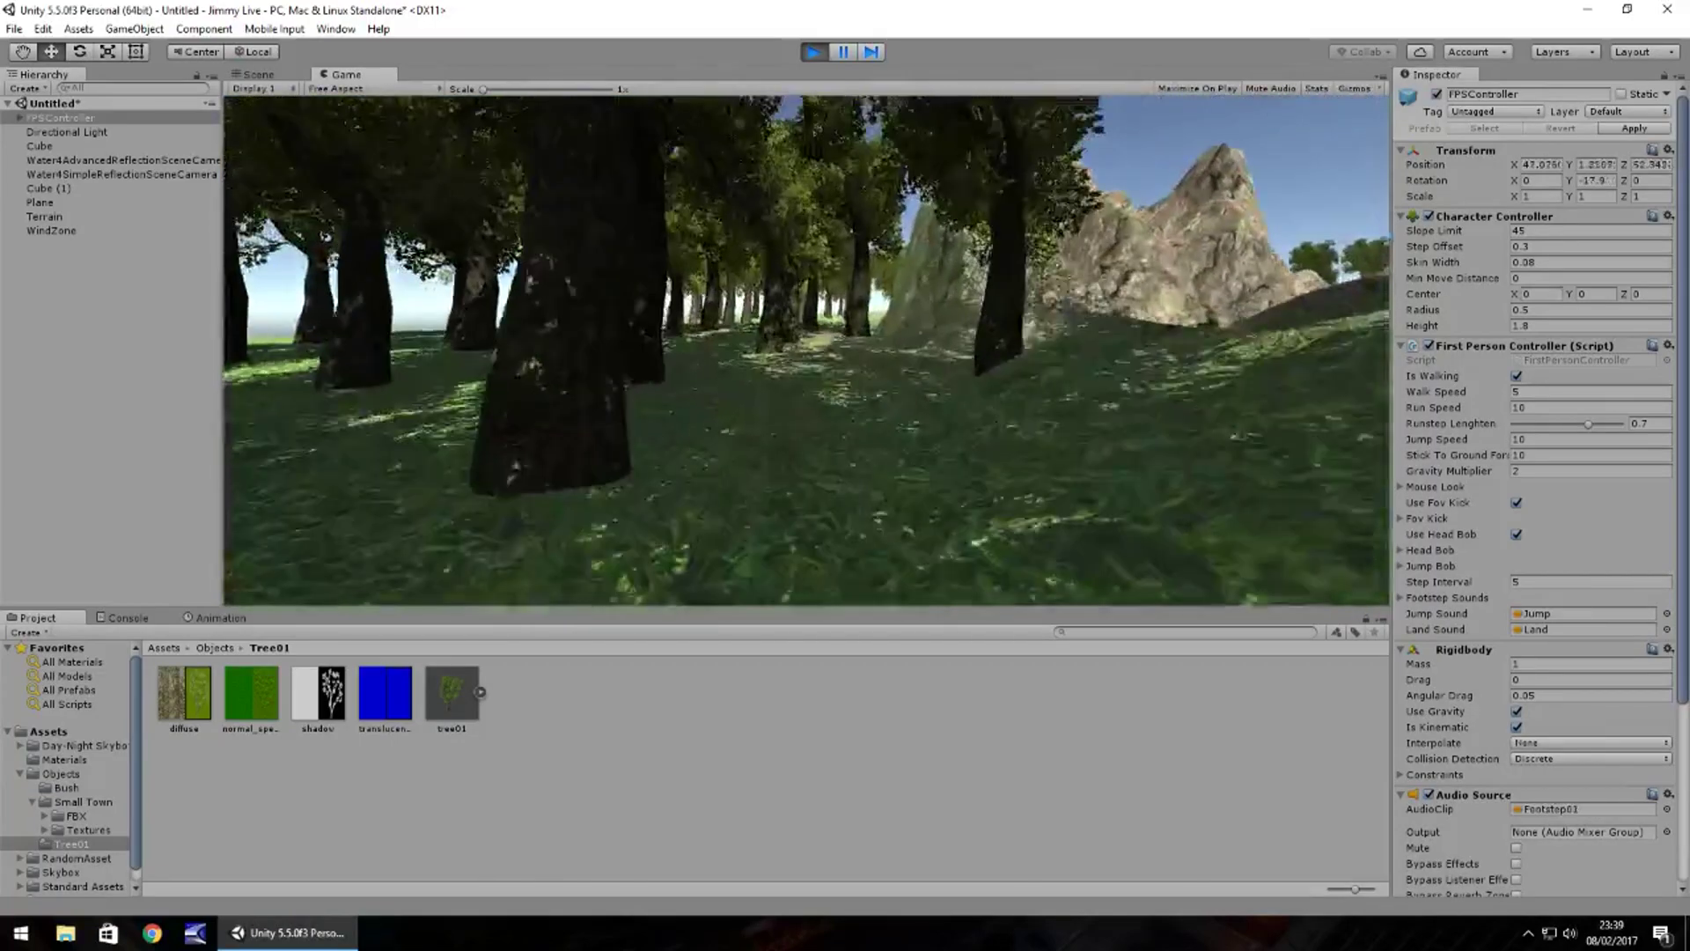
pyautogui.press('w')
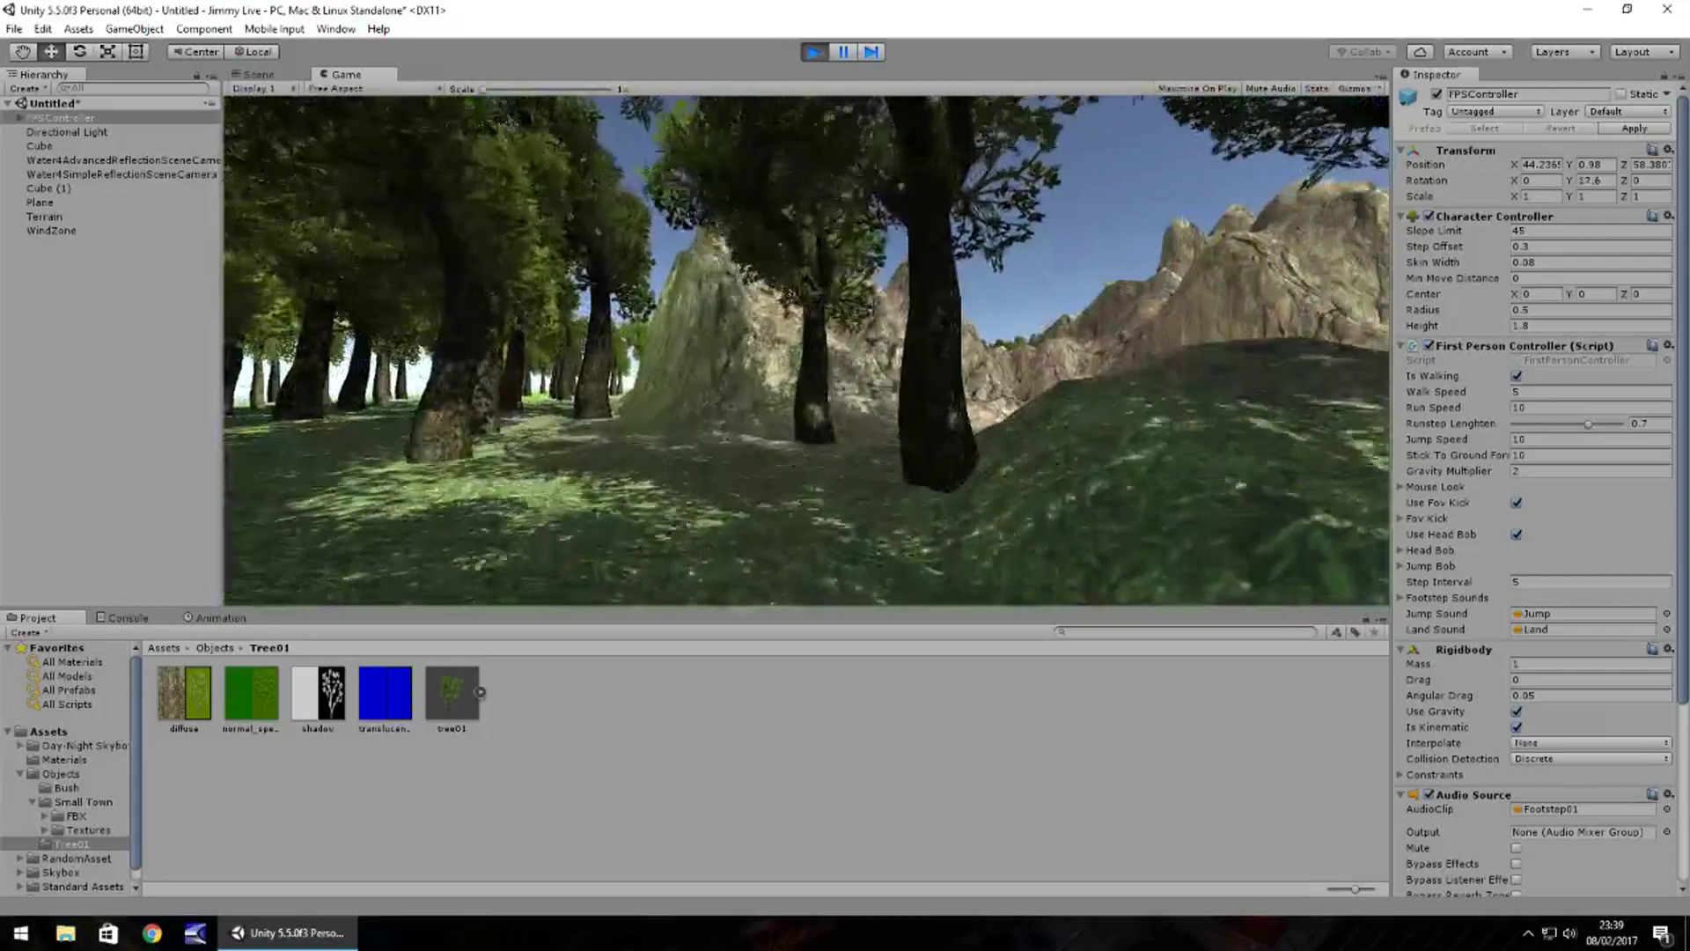
pyautogui.press('a')
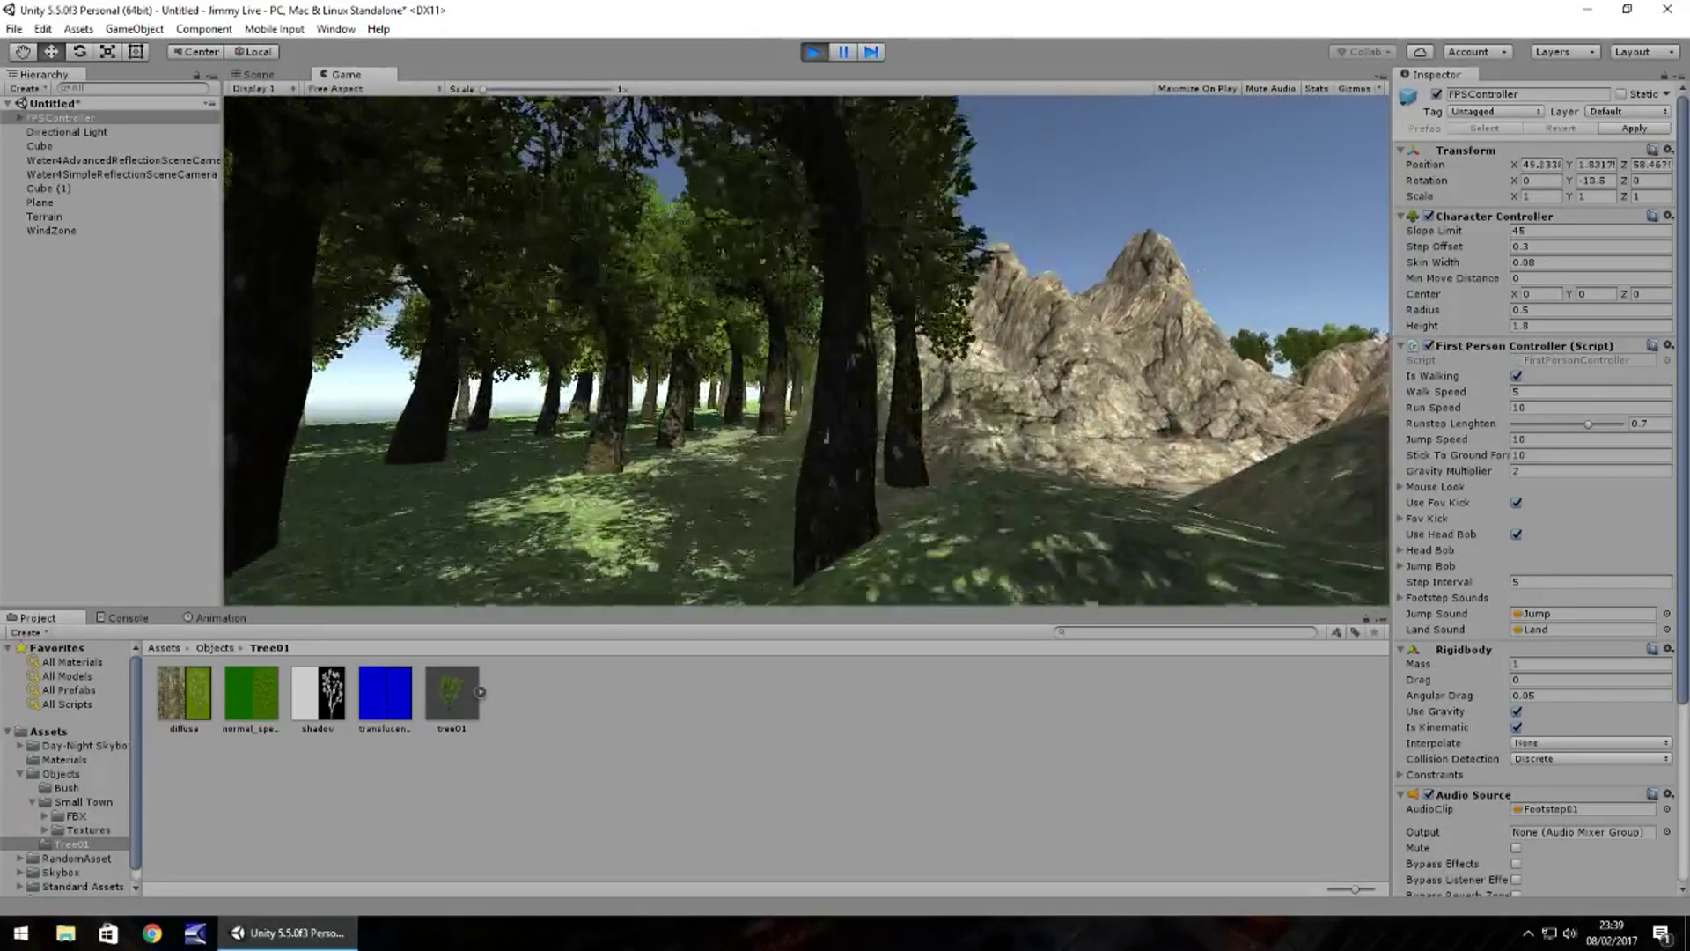
pyautogui.press('d')
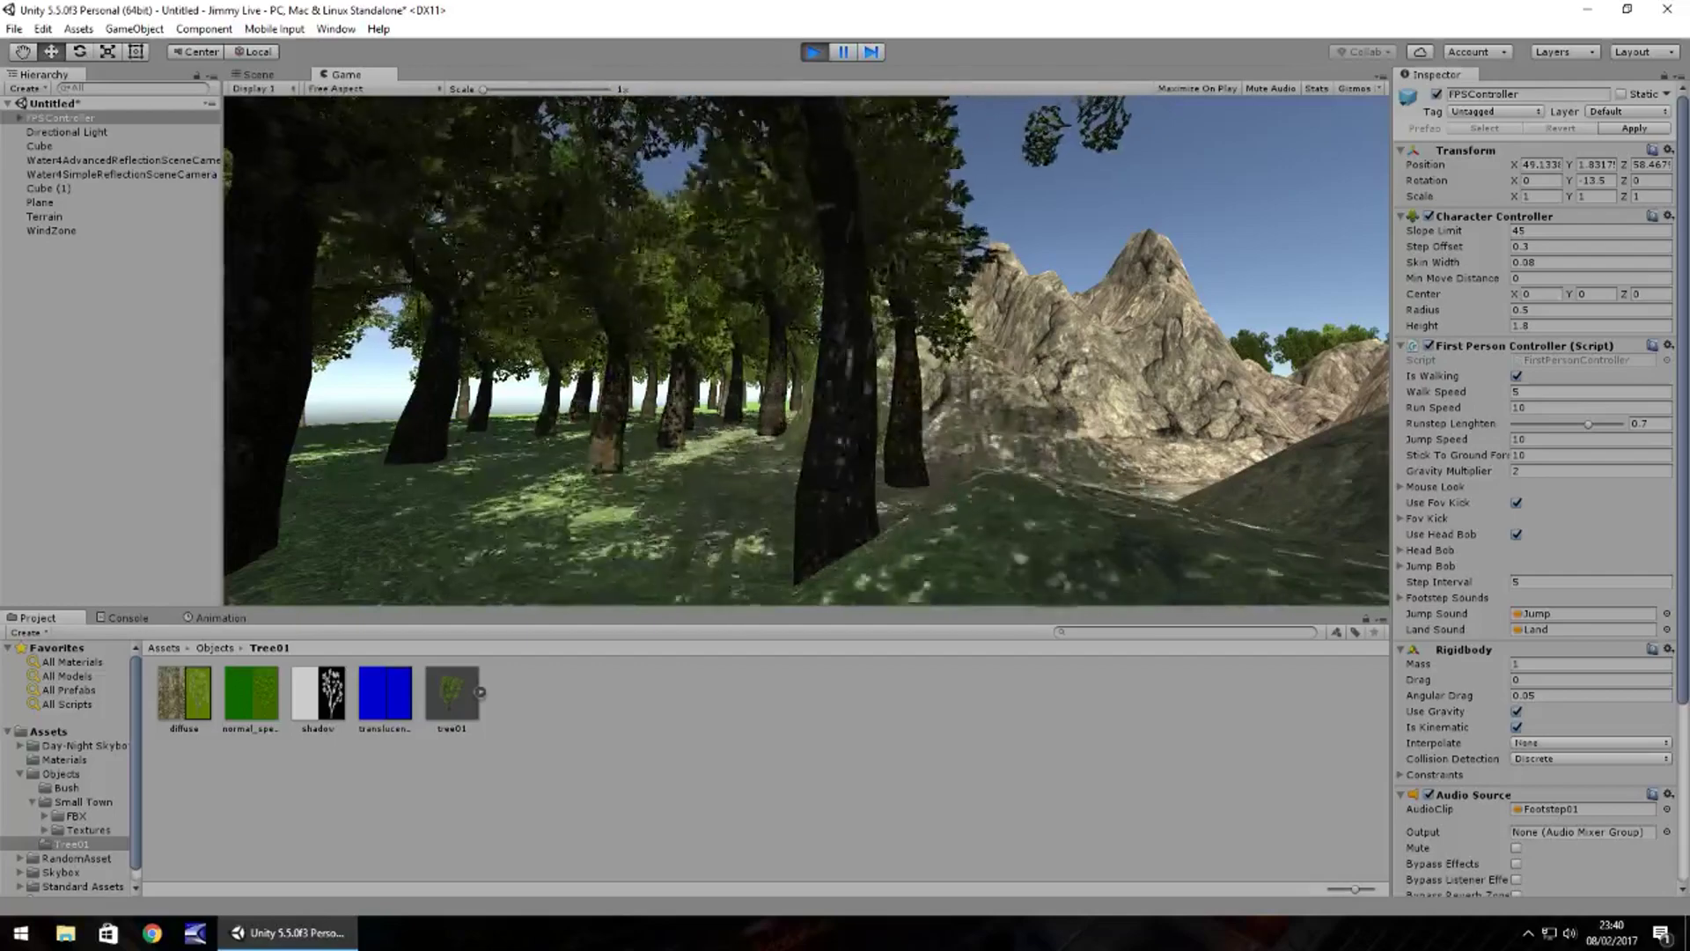